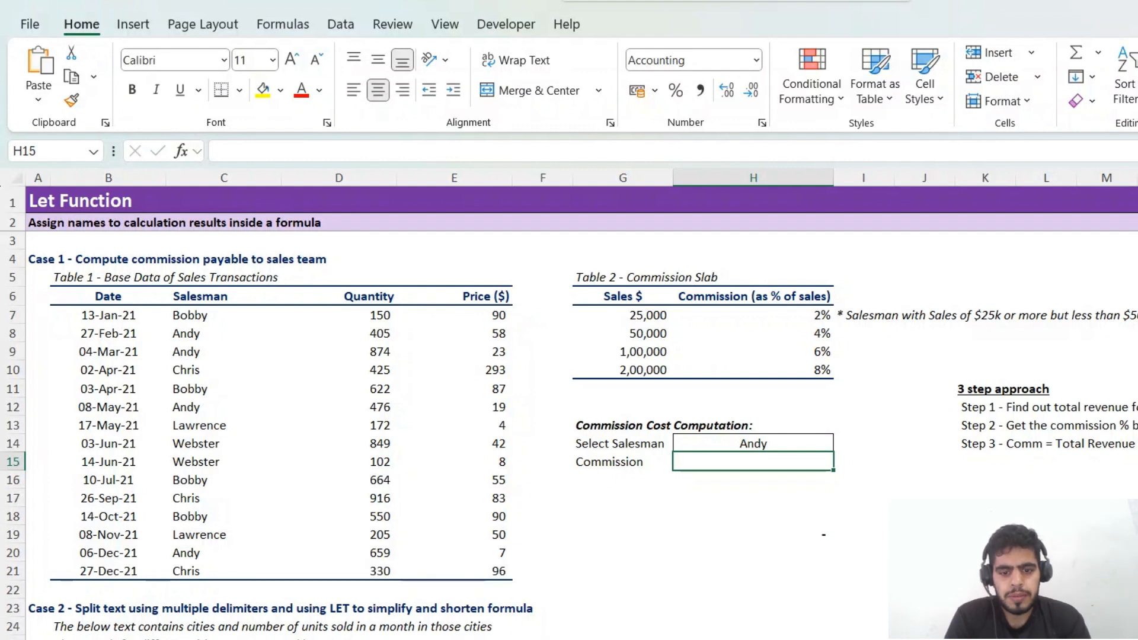
- Enter the formula =LET(a,2,b,3,a*b) in cell H17, naming two values and multiplying them
{"action": "left_click", "coordinate": [752, 480]}
{"action": "key", "text": "Down"}
{"action": "type", "text": "=le"}
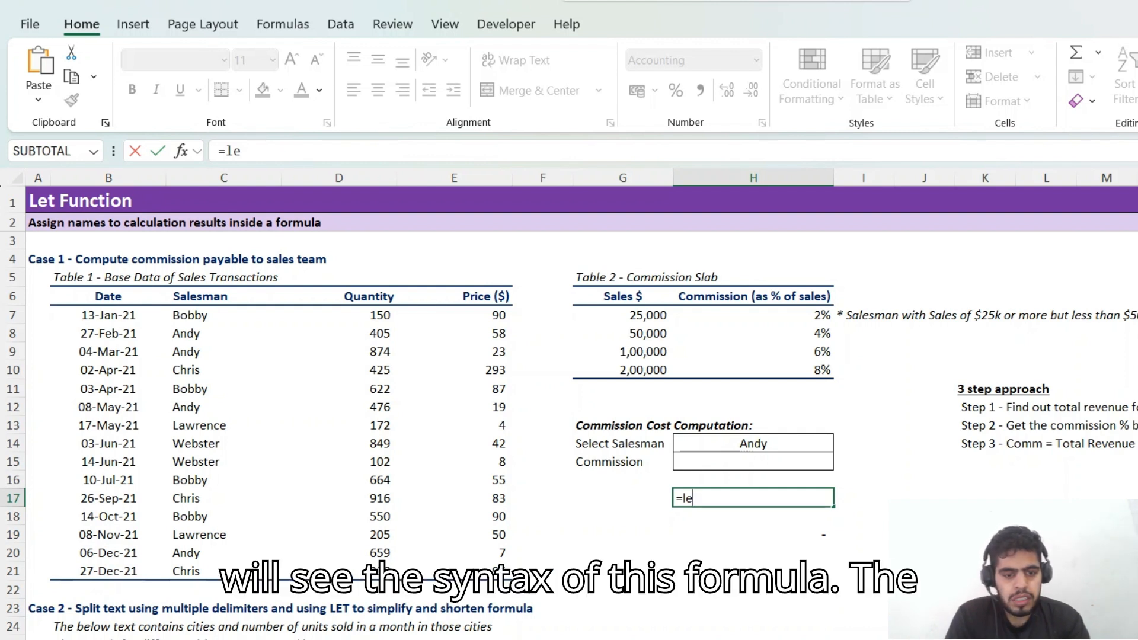
{"action": "key", "text": "Tab"}
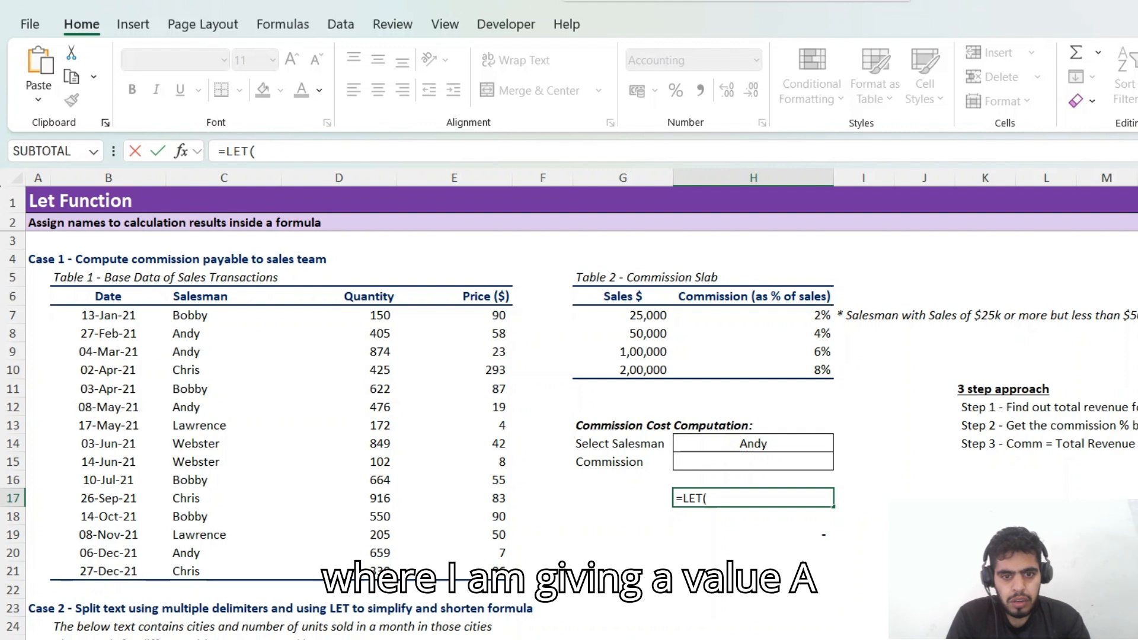
{"action": "type", "text": "a,"}
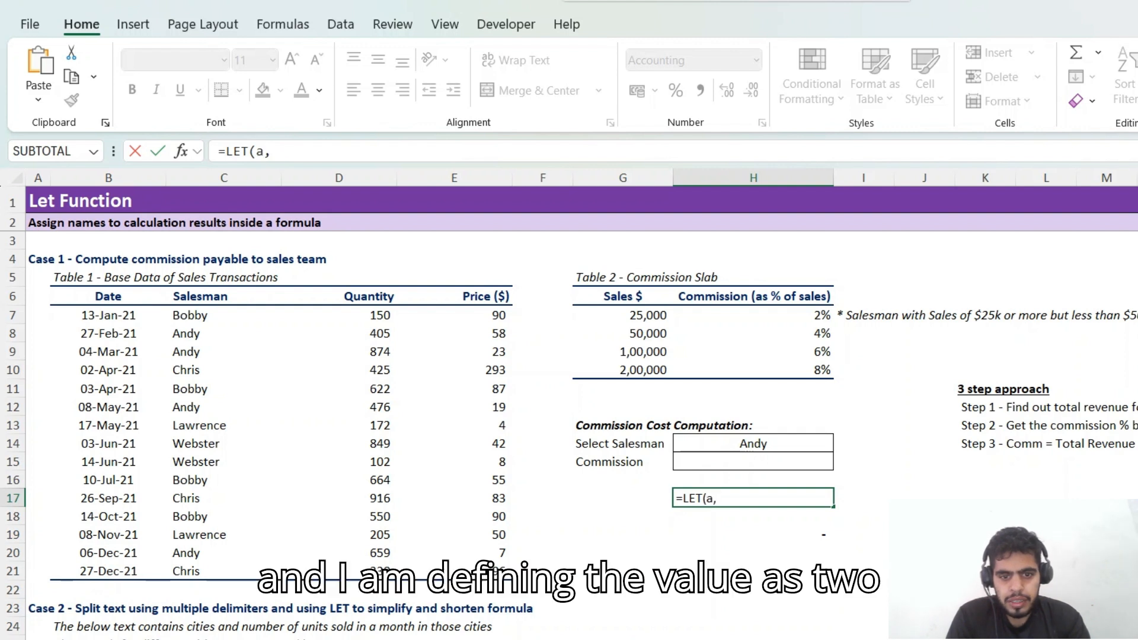
{"action": "type", "text": "2,"}
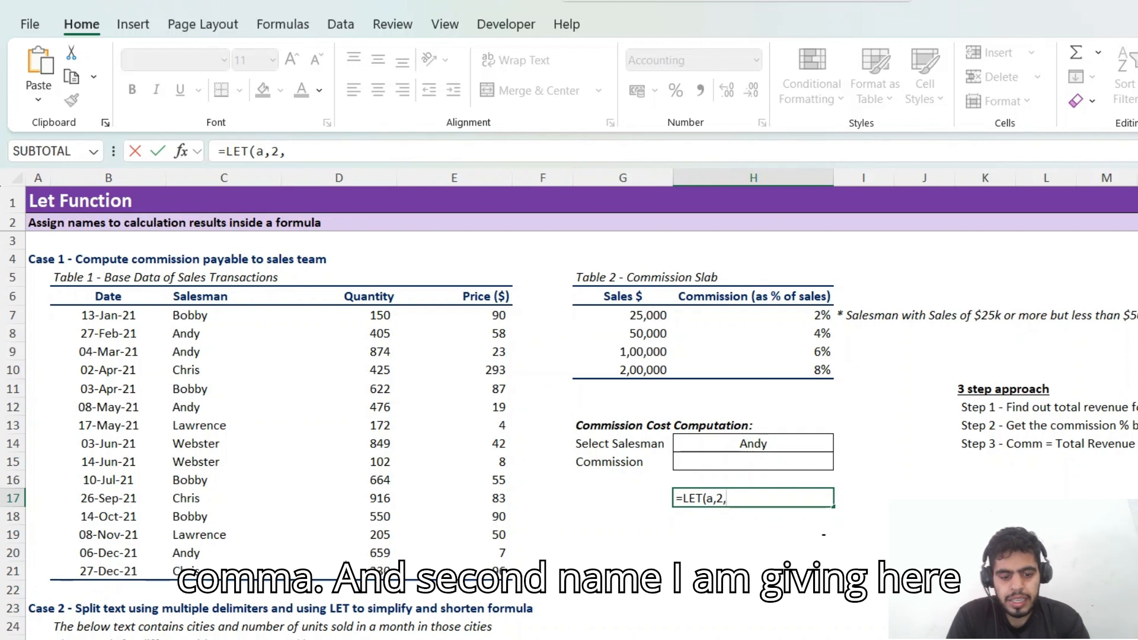
{"action": "type", "text": "b"}
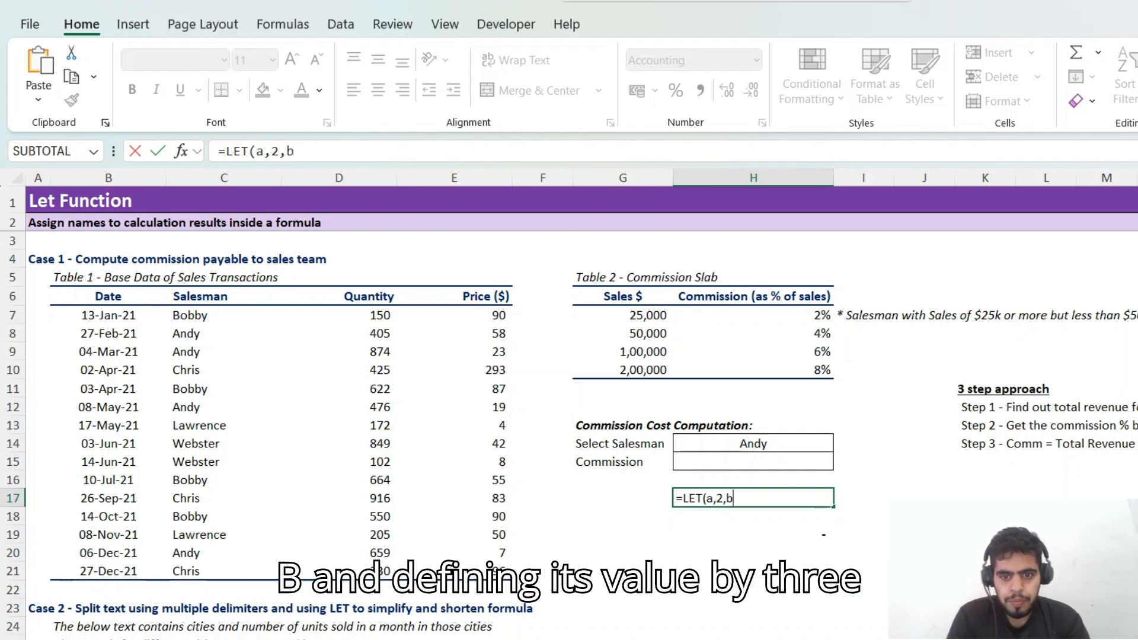
{"action": "type", "text": ",3,"}
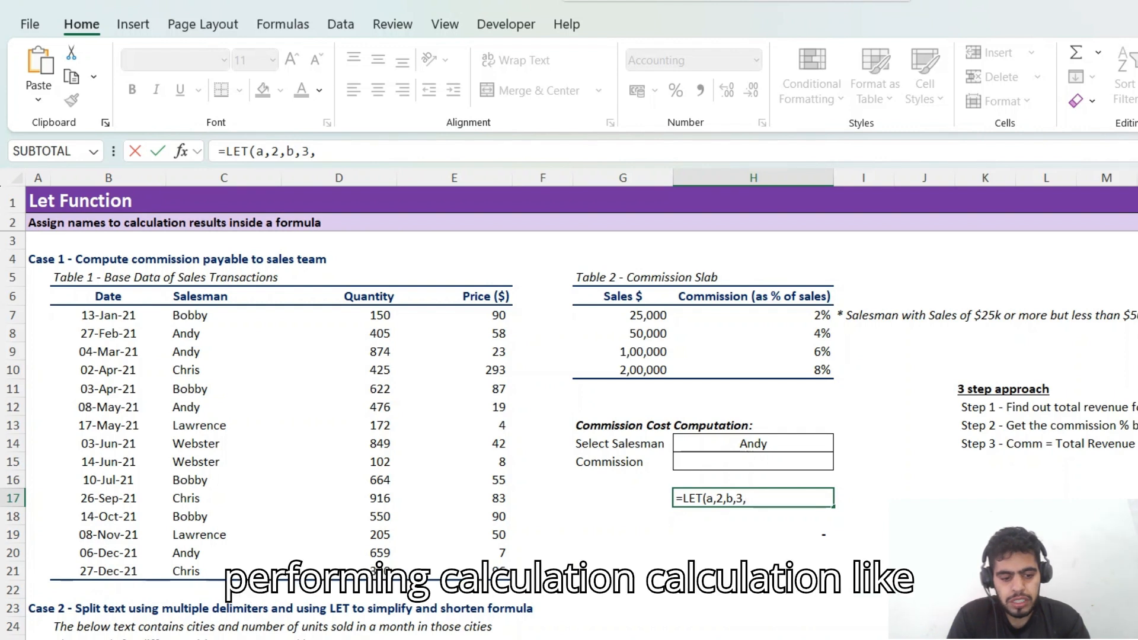
{"action": "type", "text": "a"}
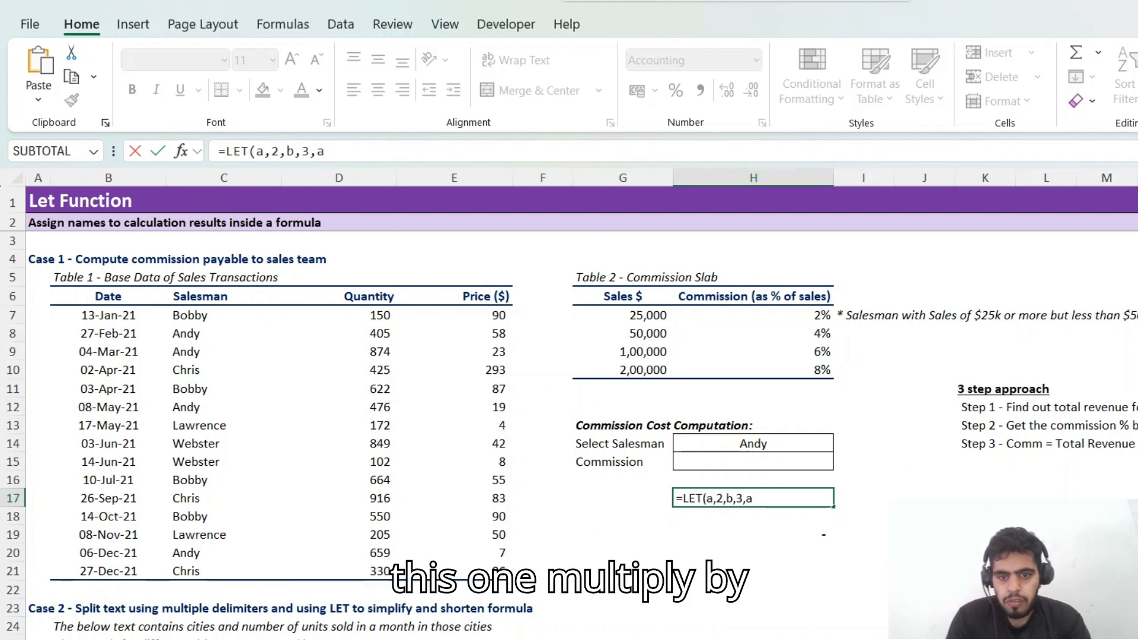
{"action": "type", "text": "*b"}
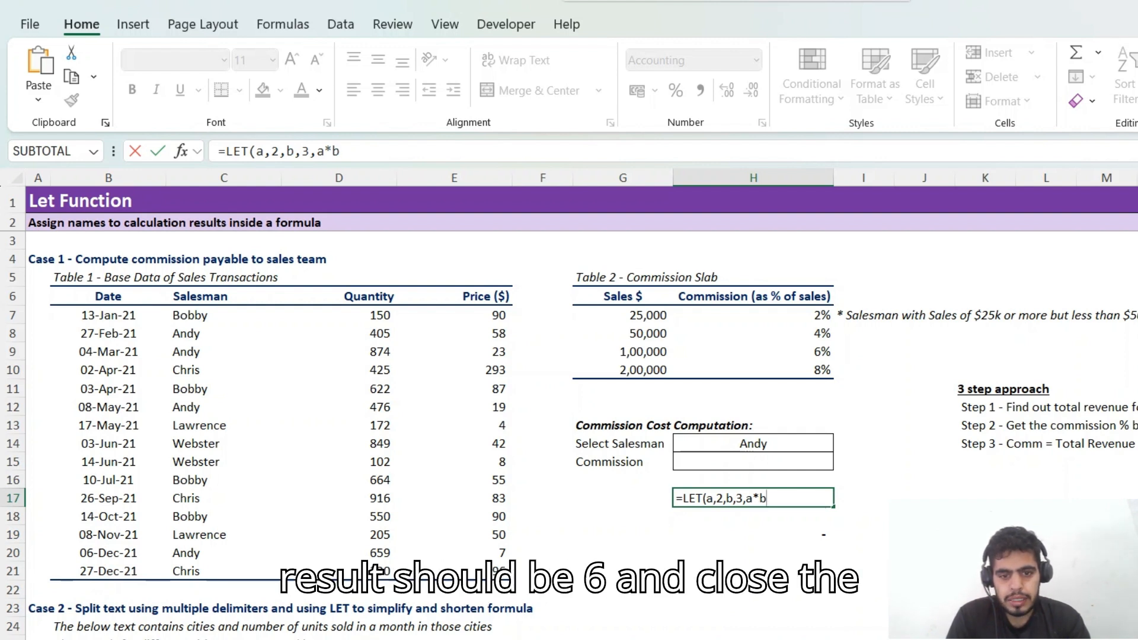
{"action": "type", "text": ")"}
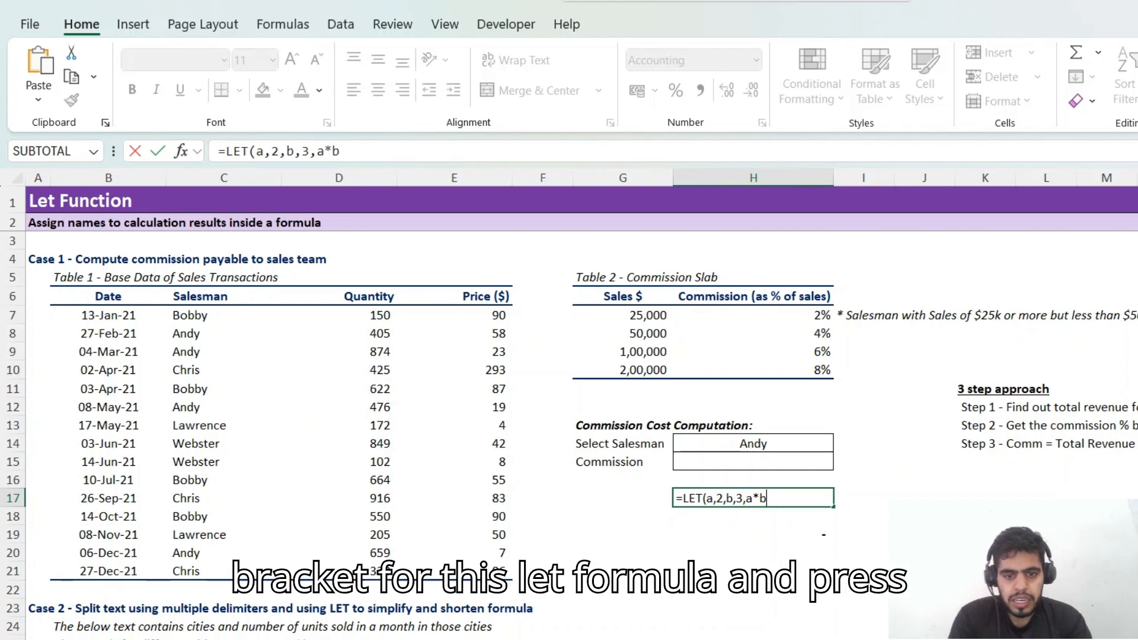
{"action": "key", "text": "Return"}
{"action": "key", "text": "Up"}
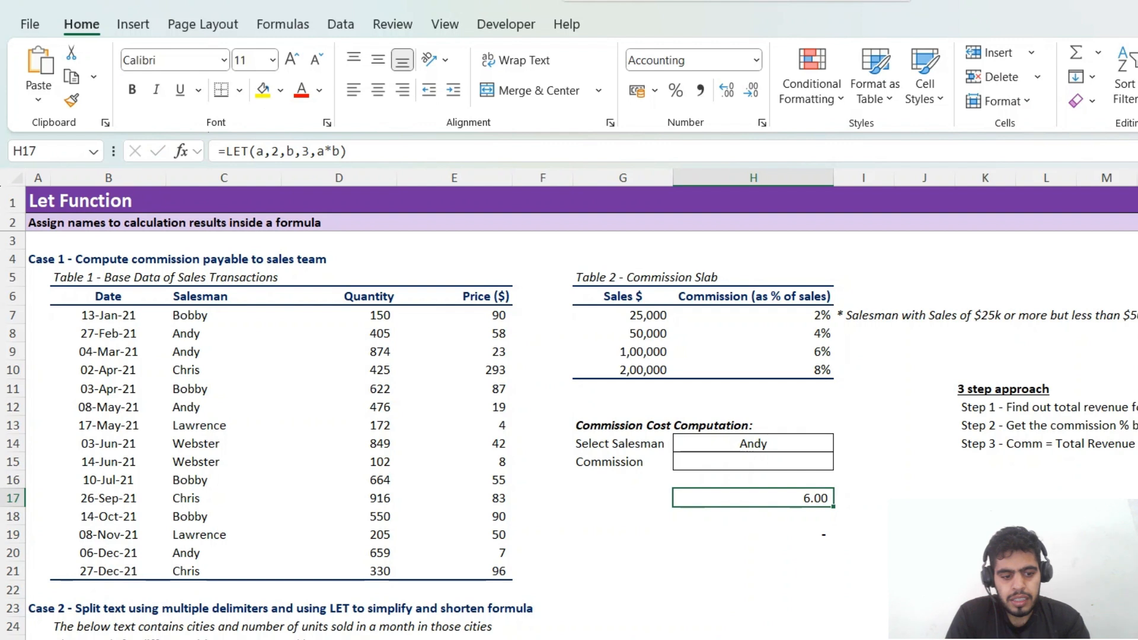
- Change the calculation in H17's LET formula to the subtraction a-b
{"action": "key", "text": "F2"}
{"action": "key", "text": "Left"}
{"action": "key", "text": "Left"}
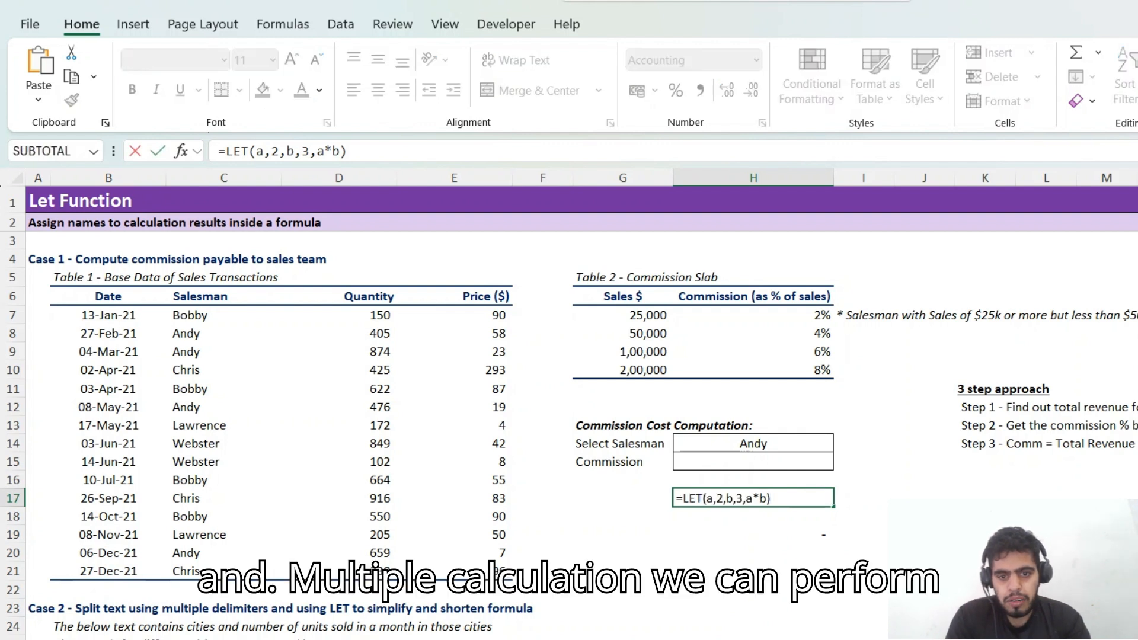
{"action": "key", "text": "BackSpace"}
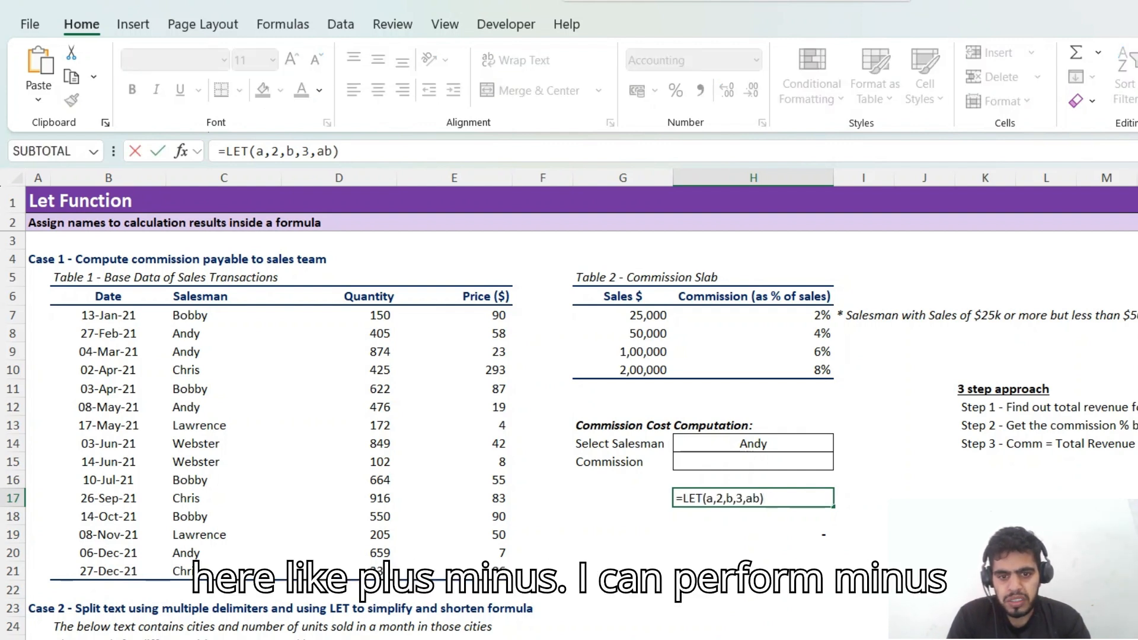
{"action": "type", "text": "-"}
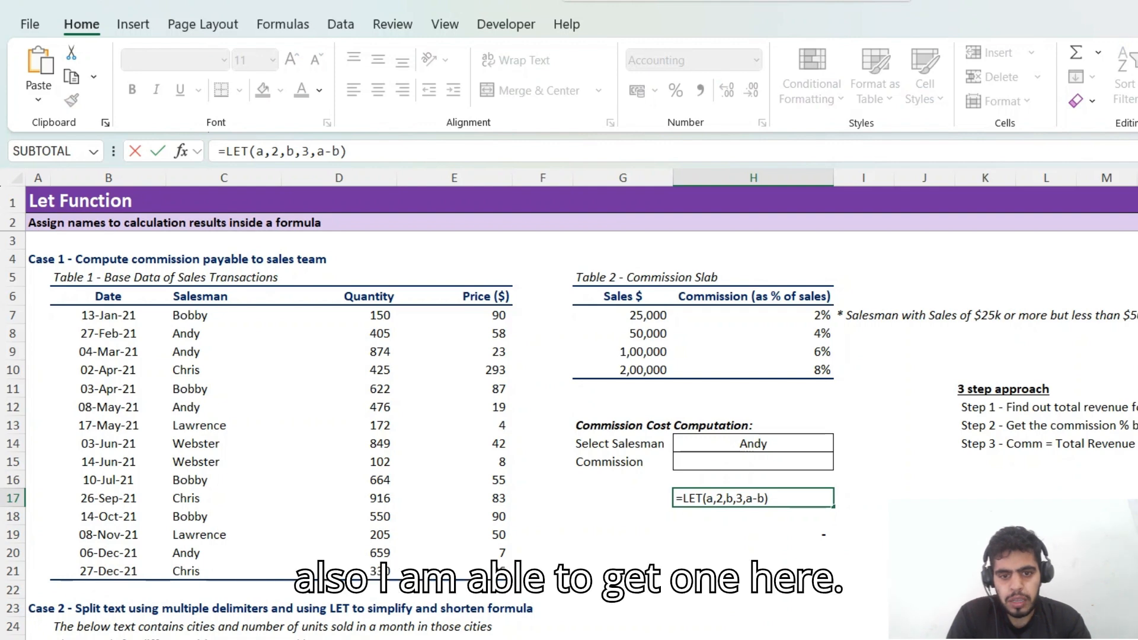
{"action": "key", "text": "Return"}
{"action": "key", "text": "Up"}
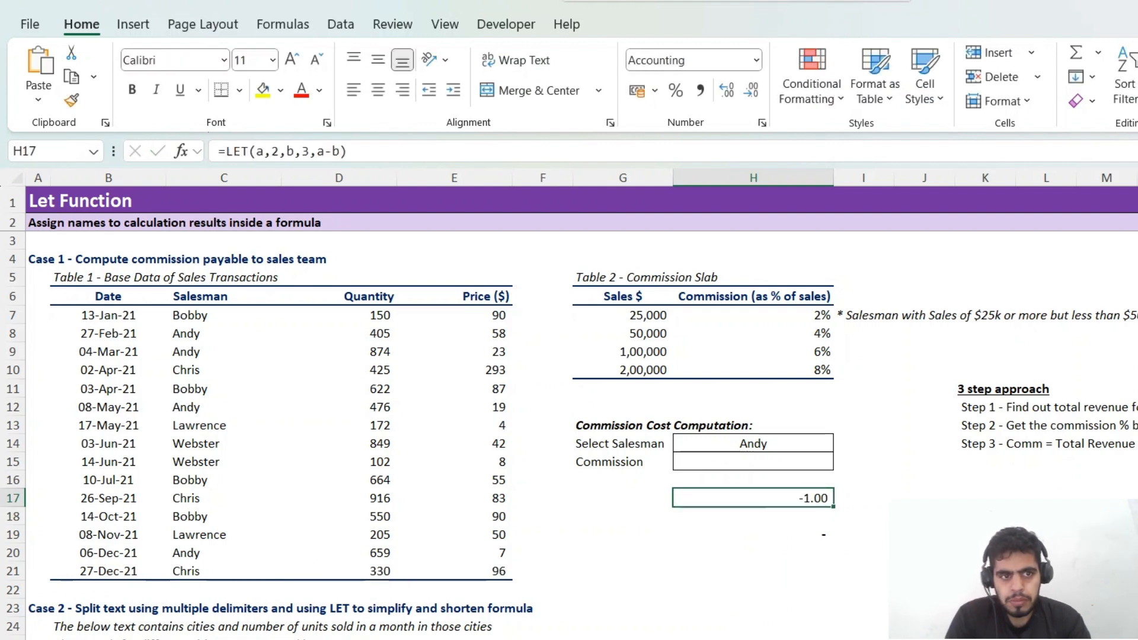
{"action": "key", "text": "F2"}
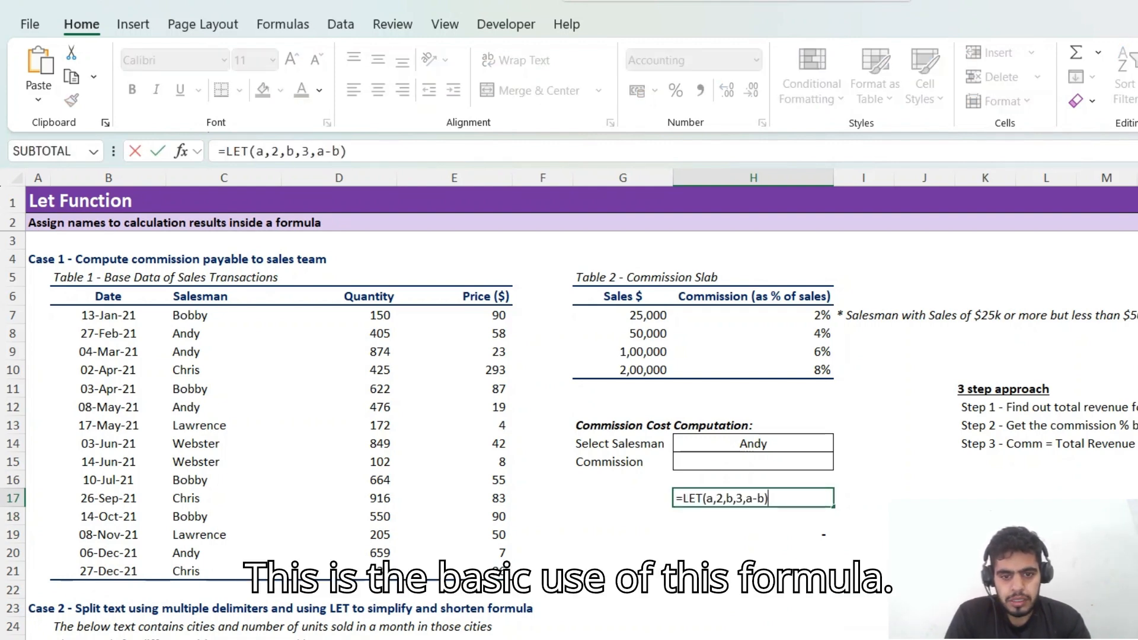
{"action": "key", "text": "shift+Left"}
{"action": "key", "text": "shift+Left"}
{"action": "key", "text": "shift+Left"}
{"action": "key", "text": "shift+Left"}
{"action": "key", "text": "shift+Left"}
{"action": "key", "text": "shift+Left"}
{"action": "key", "text": "shift+Left"}
{"action": "key", "text": "shift+Left"}
{"action": "key", "text": "shift+Left"}
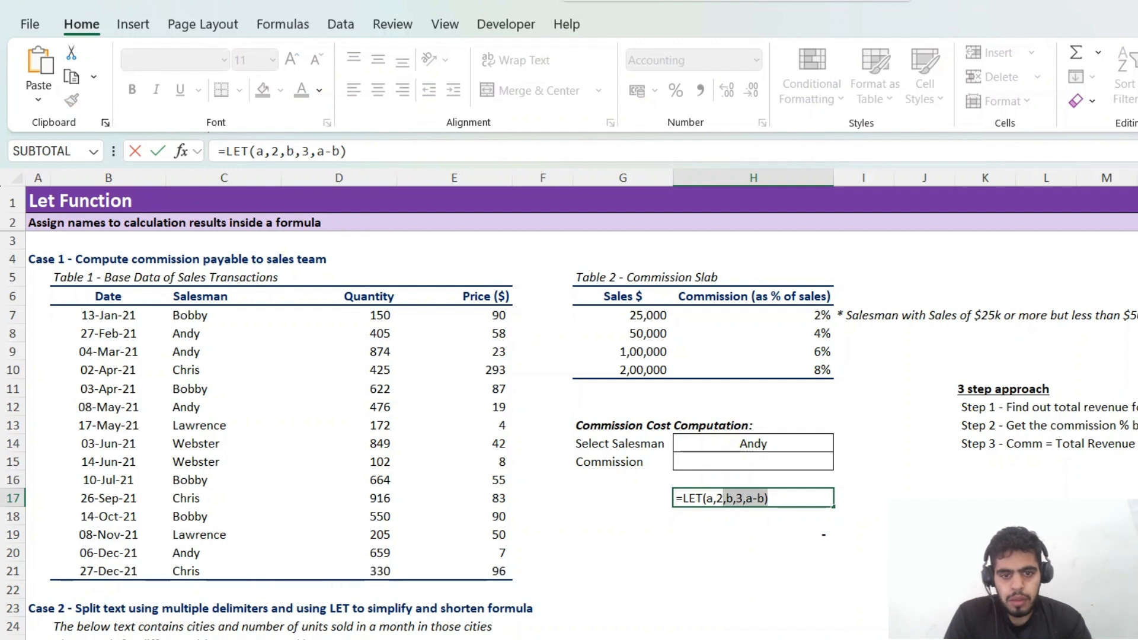
{"action": "key", "text": "shift+Left"}
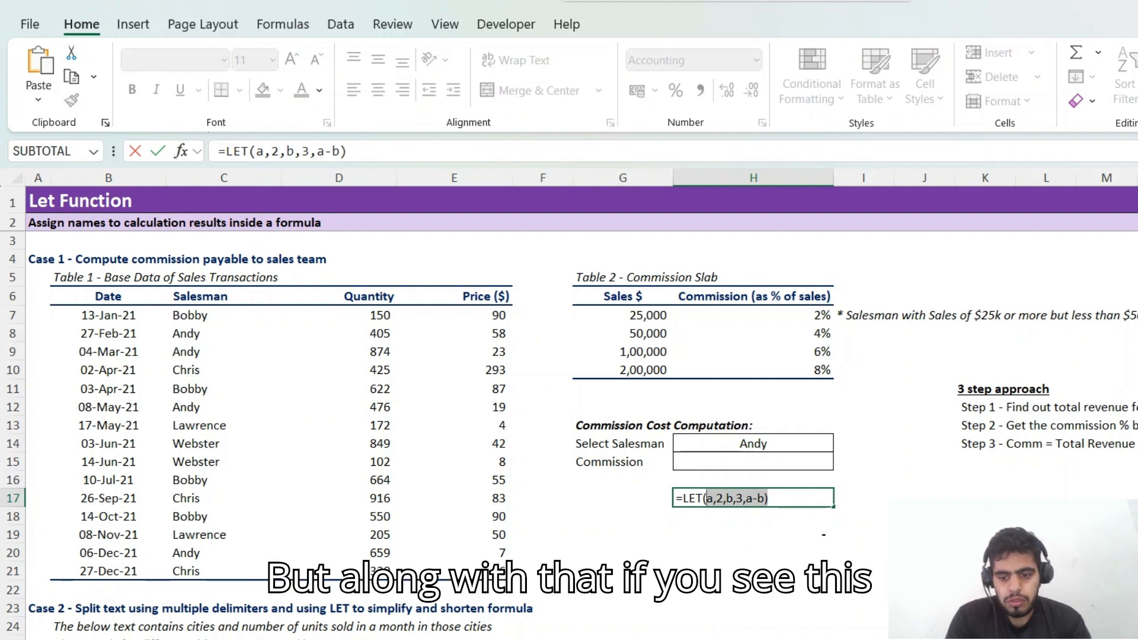
{"action": "key", "text": "BackSpace"}
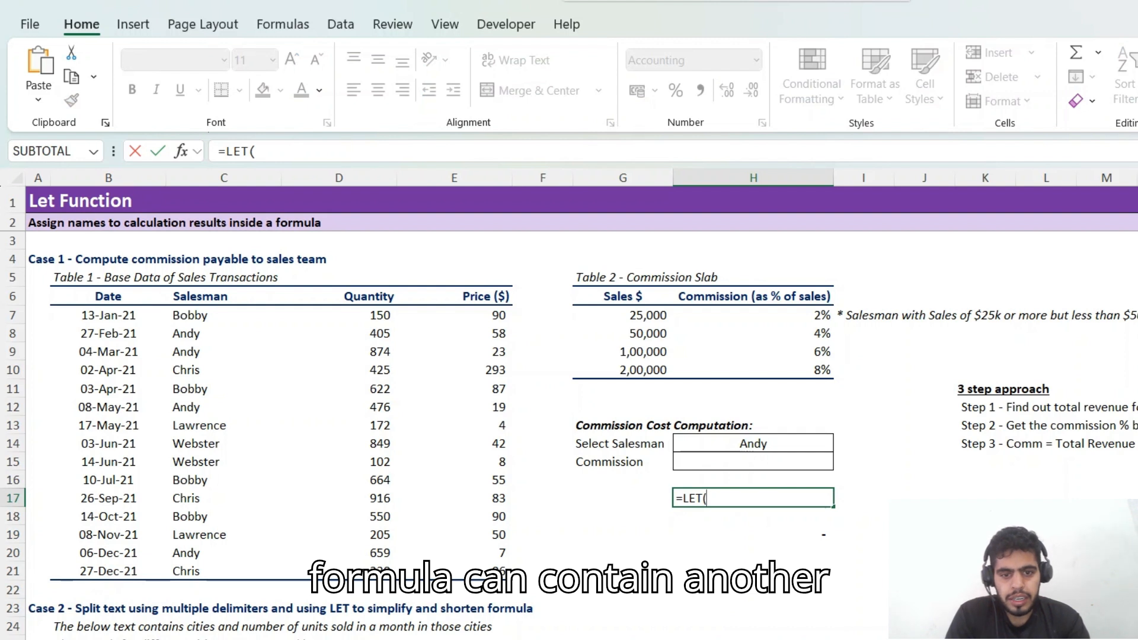
{"action": "key", "text": "Escape"}
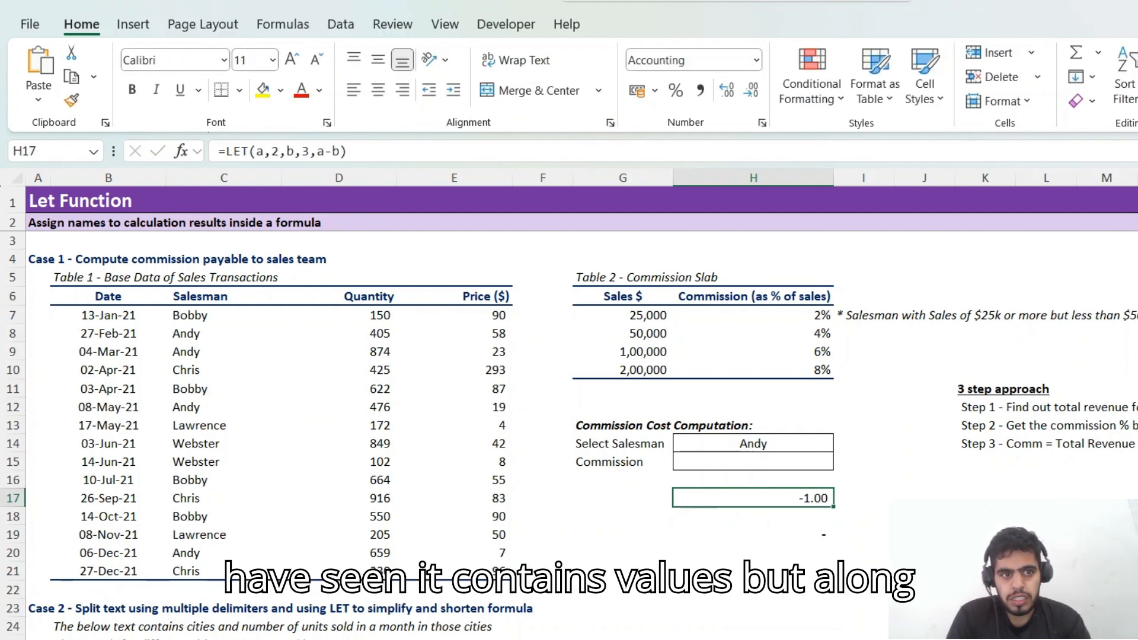
- Enter the formula =LET(a,SUM(E7:E21),a) in cell H18 to return the sum of the Price column through a named value
{"action": "key", "text": "Down"}
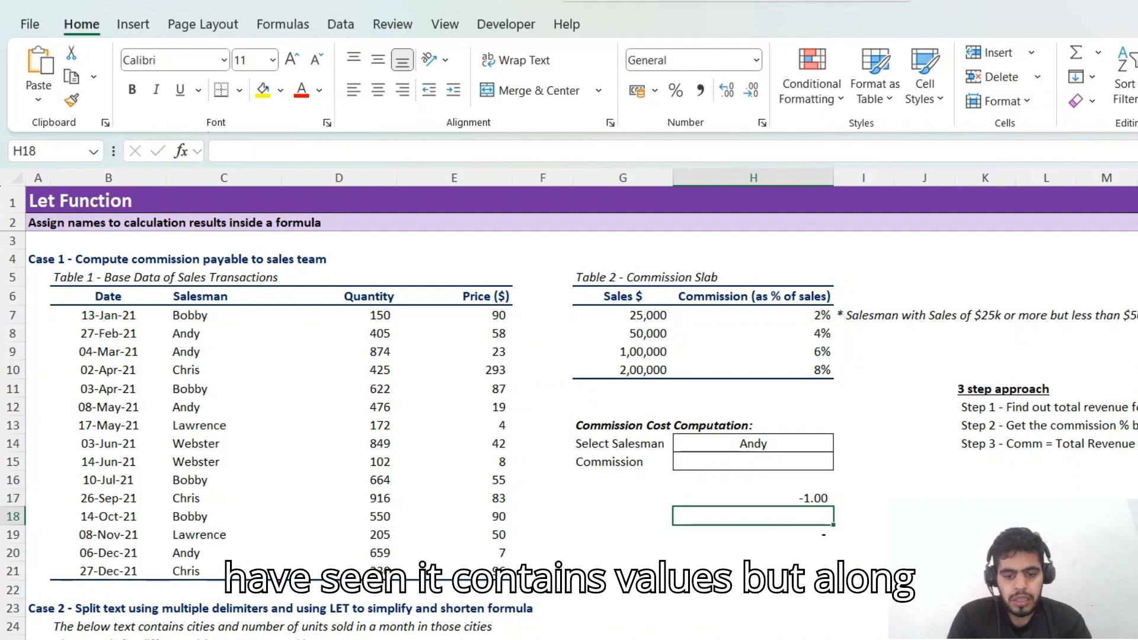
{"action": "type", "text": "=let"}
{"action": "key", "text": "Tab"}
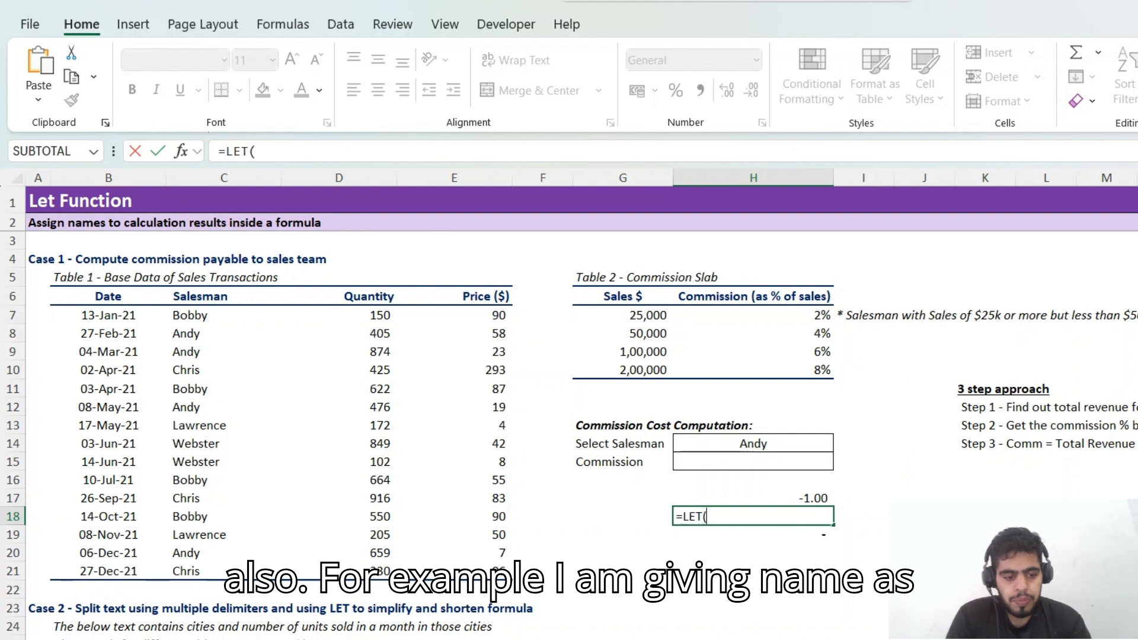
{"action": "type", "text": "a,"}
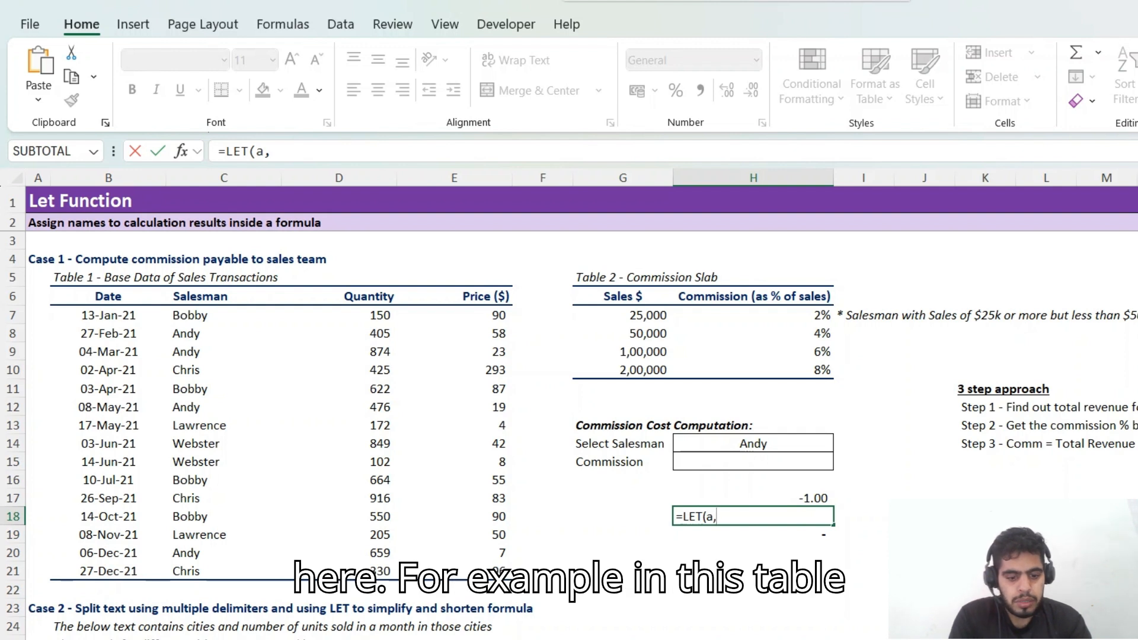
{"action": "type", "text": "SUM("}
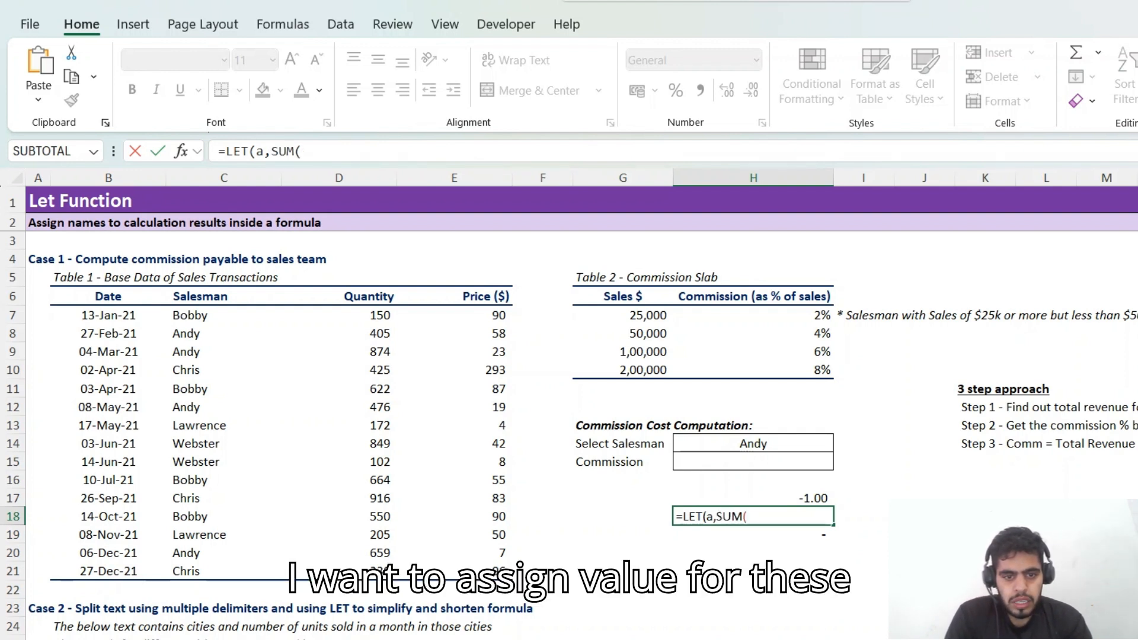
{"action": "key", "text": "Left"}
{"action": "key", "text": "Left"}
{"action": "key", "text": "Left"}
{"action": "key", "text": "ctrl+Up"}
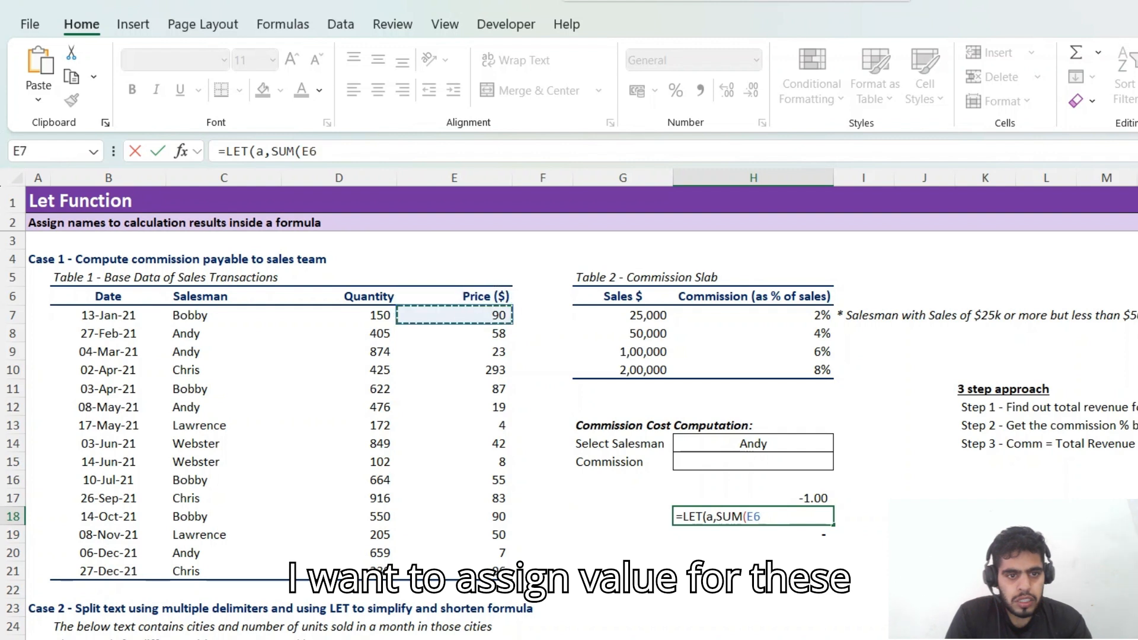
{"action": "key", "text": "Down"}
{"action": "key", "text": "ctrl+shift+Down"}
{"action": "type", "text": ")"}
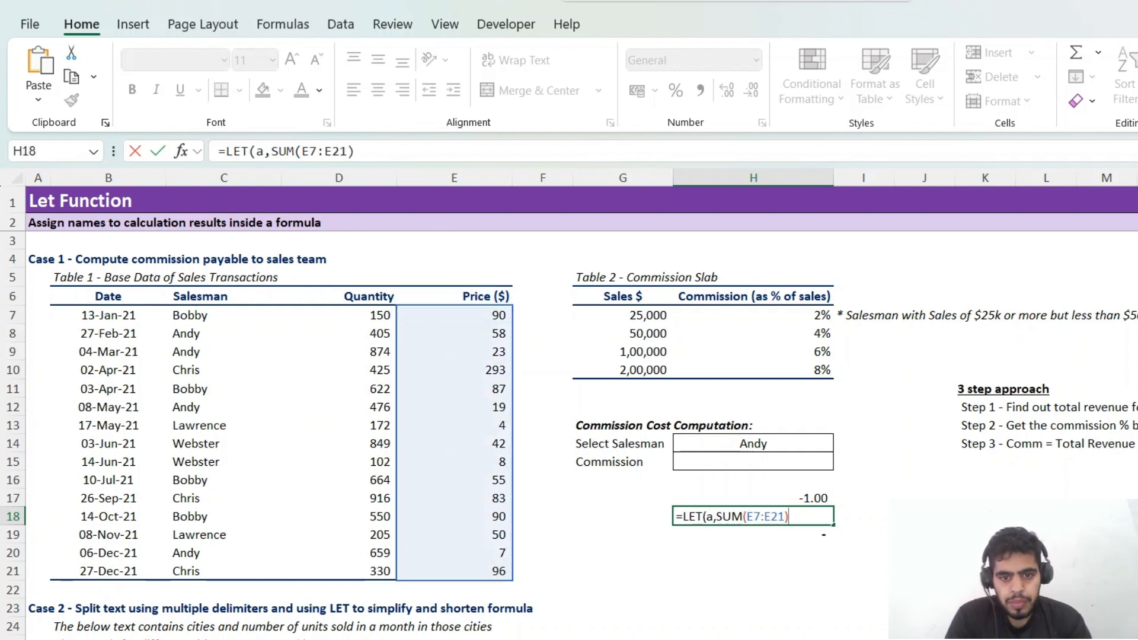
{"action": "type", "text": ","}
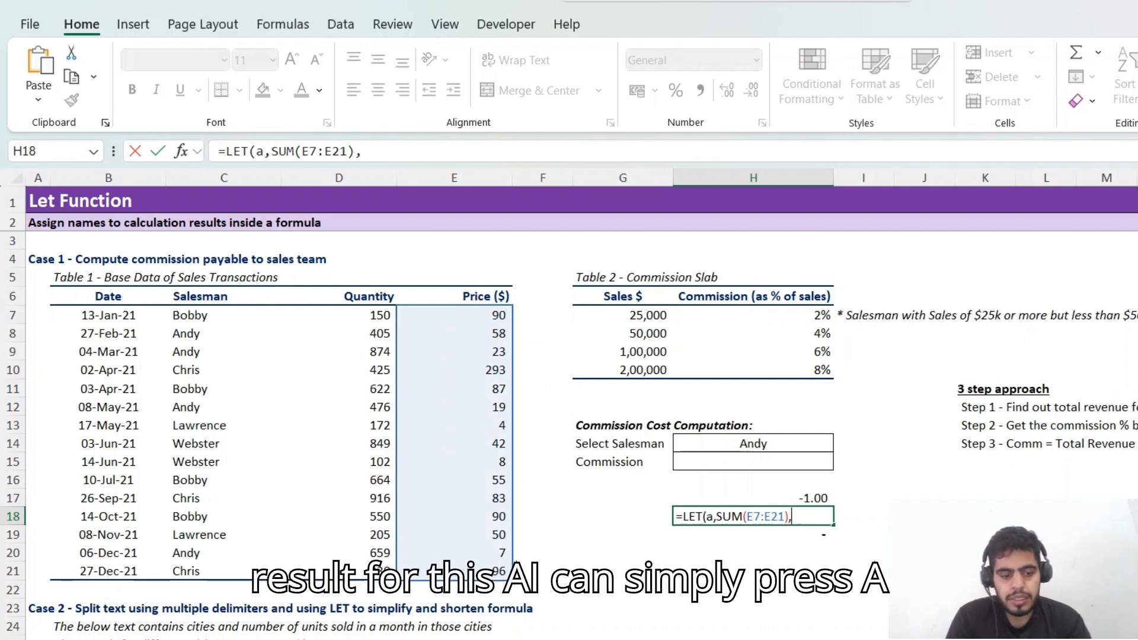
{"action": "type", "text": "a"}
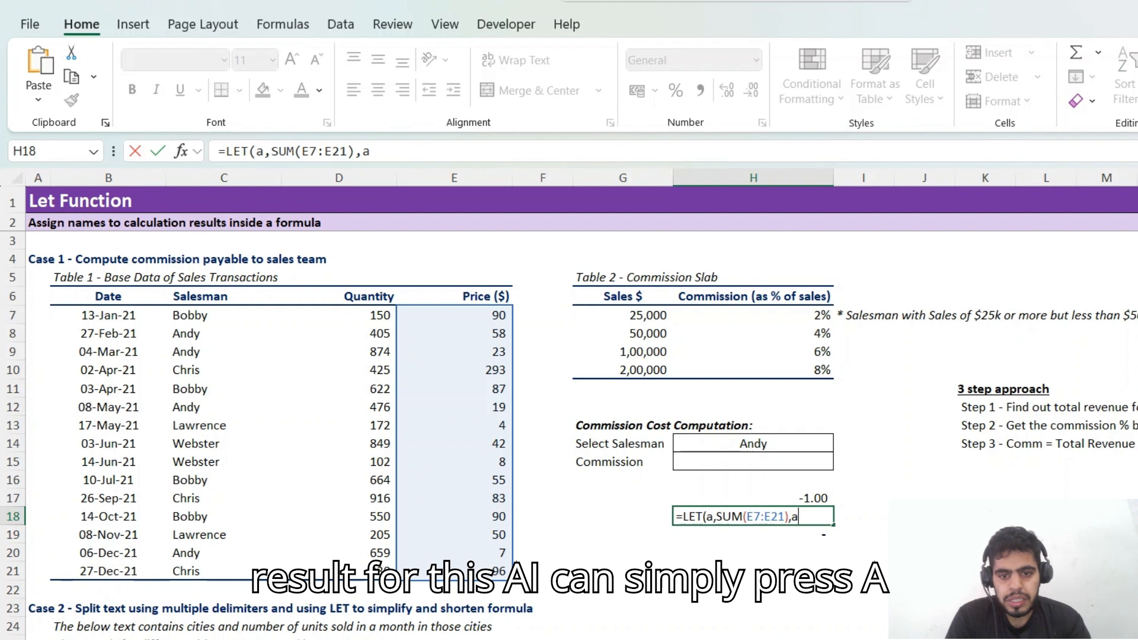
{"action": "key", "text": "Return"}
{"action": "key", "text": "Up"}
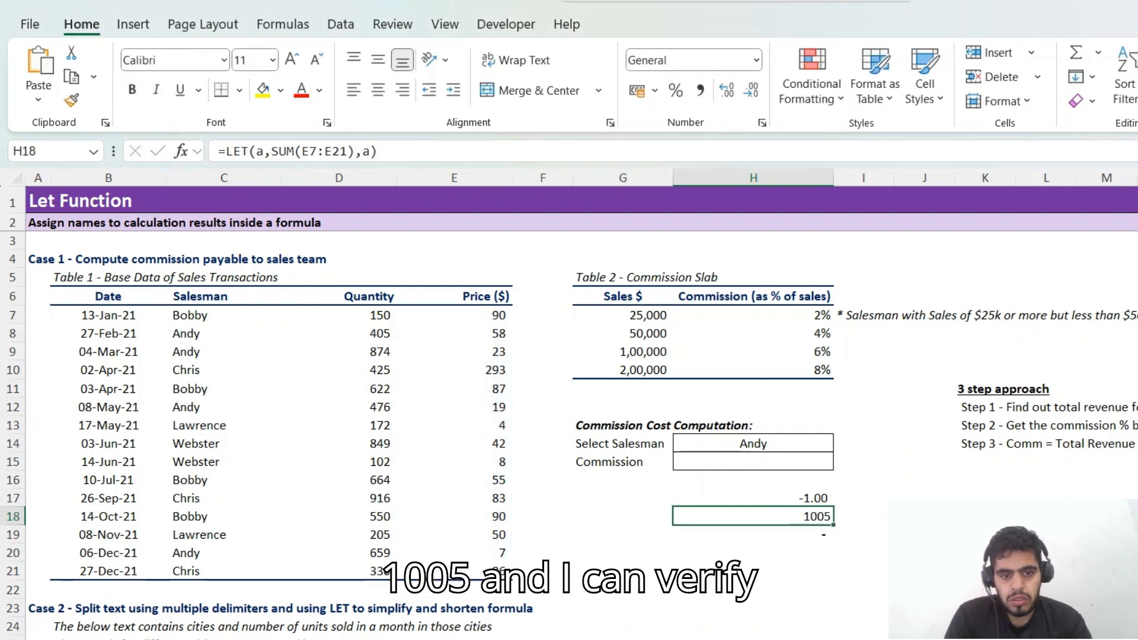
- Select the Price values in E7:E21 of Table 1 to check their sum against the LET result
{"action": "key", "text": "Left"}
{"action": "key", "text": "Left"}
{"action": "key", "text": "Left"}
{"action": "key", "text": "ctrl+Up"}
{"action": "key", "text": "Down"}
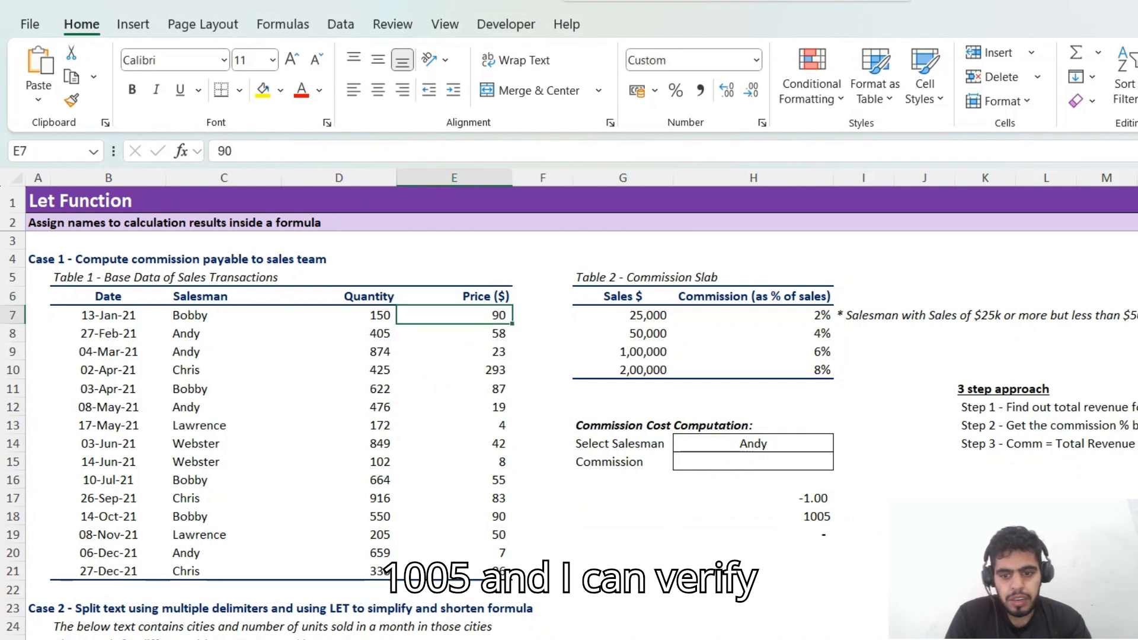
{"action": "key", "text": "ctrl+shift+Down"}
{"action": "key", "text": "Down"}
{"action": "key", "text": "Down"}
{"action": "key", "text": "Down"}
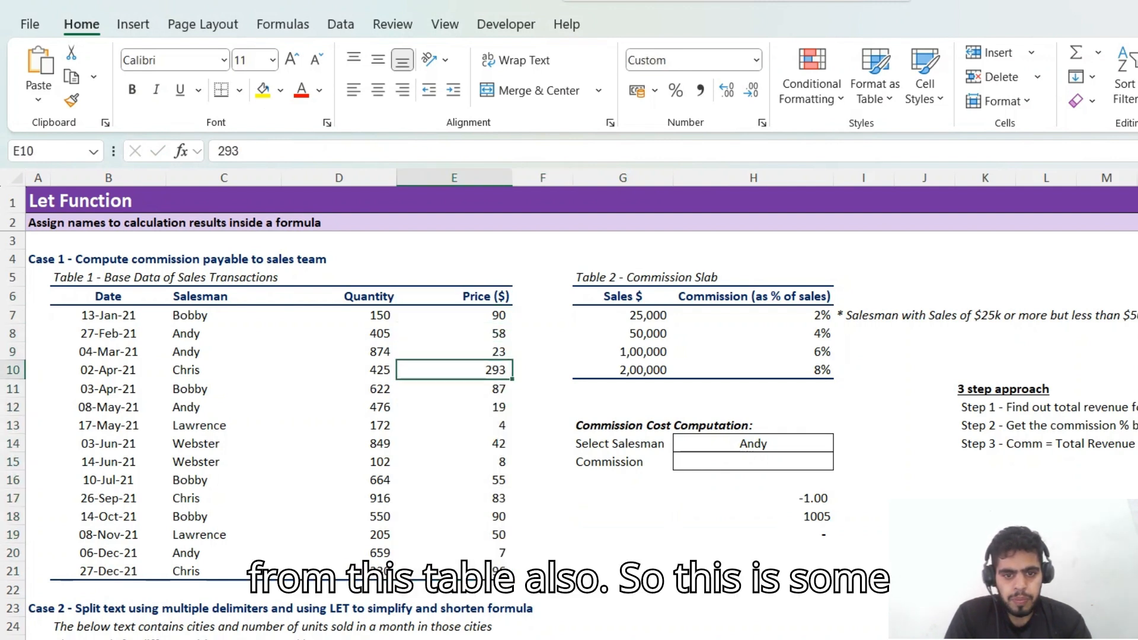
- Clear both sample LET formulas from cells H17:H18
{"action": "key", "text": "Right"}
{"action": "key", "text": "Right"}
{"action": "key", "text": "Down"}
{"action": "key", "text": "Down"}
{"action": "key", "text": "Down"}
{"action": "key", "text": "Down"}
{"action": "key", "text": "Down"}
{"action": "key", "text": "Right"}
{"action": "key", "text": "Down"}
{"action": "key", "text": "Down"}
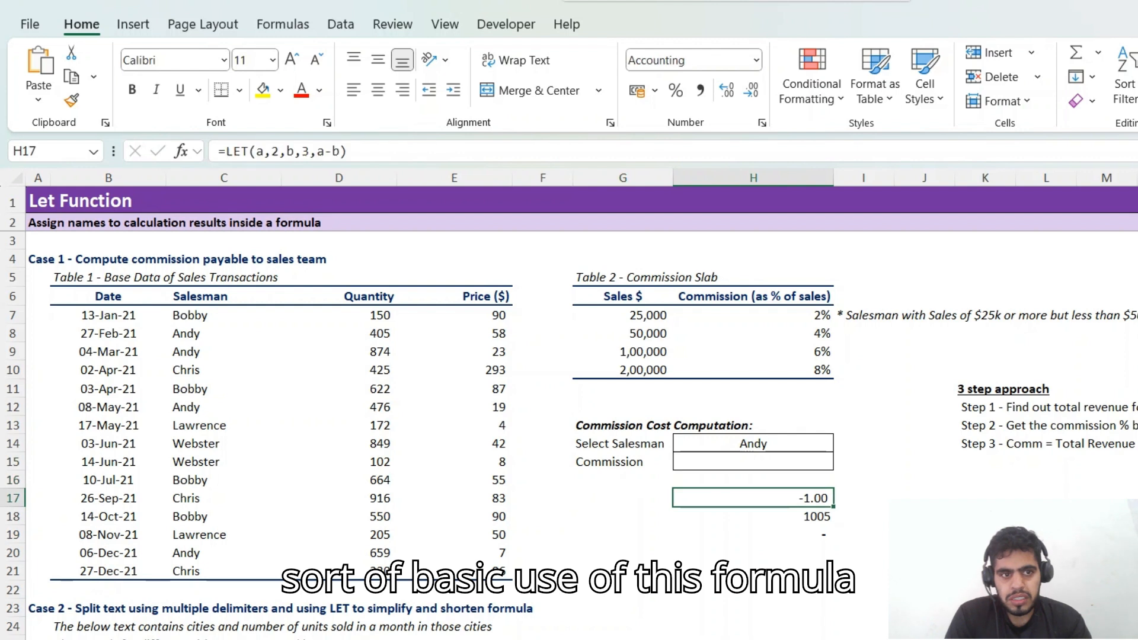
{"action": "key", "text": "Down"}
{"action": "key", "text": "Up"}
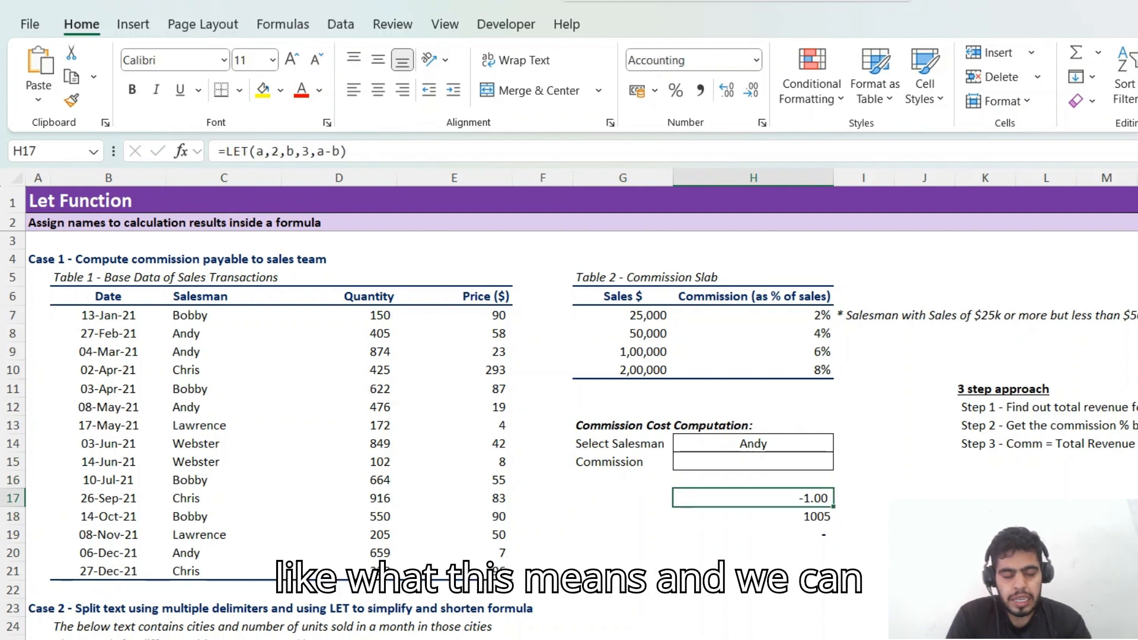
{"action": "key", "text": "shift+Down"}
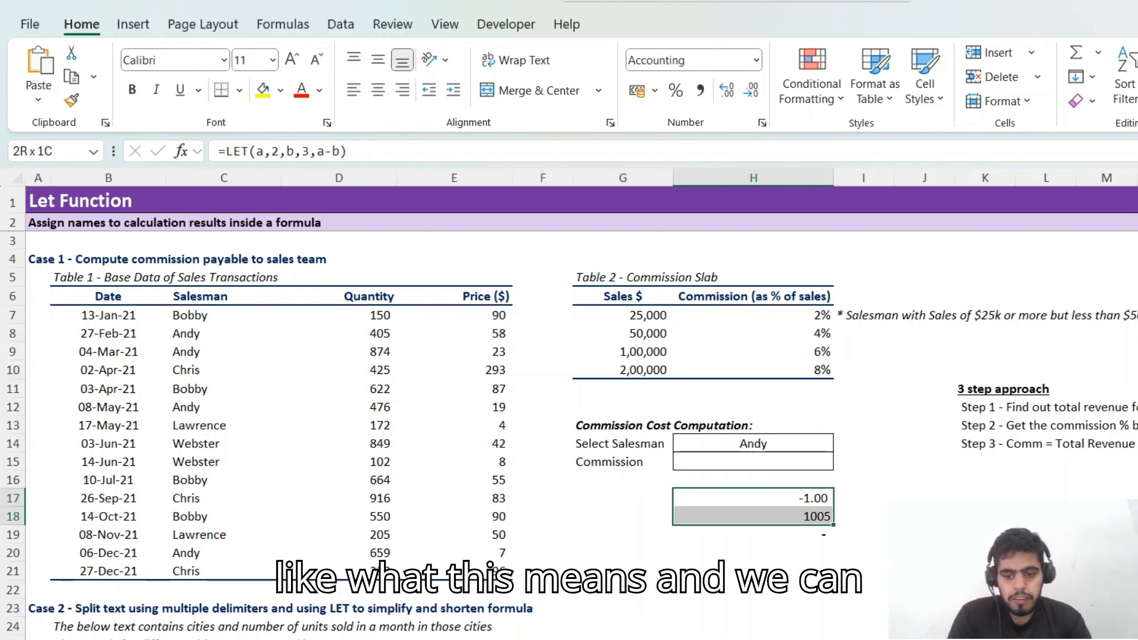
{"action": "key", "text": "Delete"}
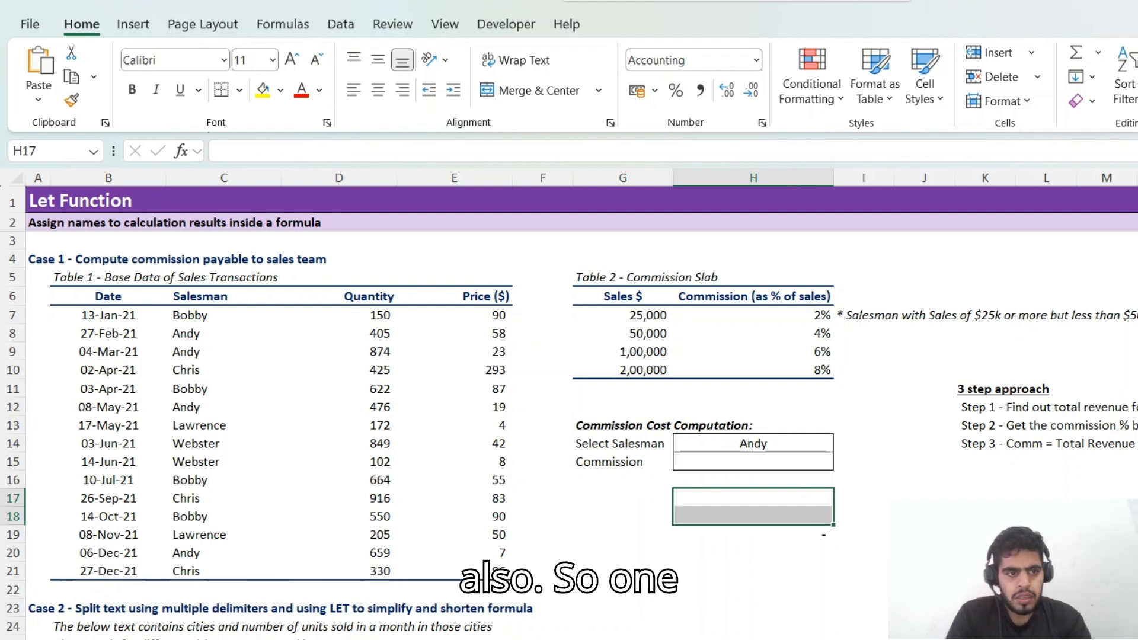
{"action": "key", "text": "Left"}
{"action": "key", "text": "Left"}
{"action": "key", "text": "Left"}
{"action": "key", "text": "Left"}
{"action": "key", "text": "Left"}
{"action": "key", "text": "Left"}
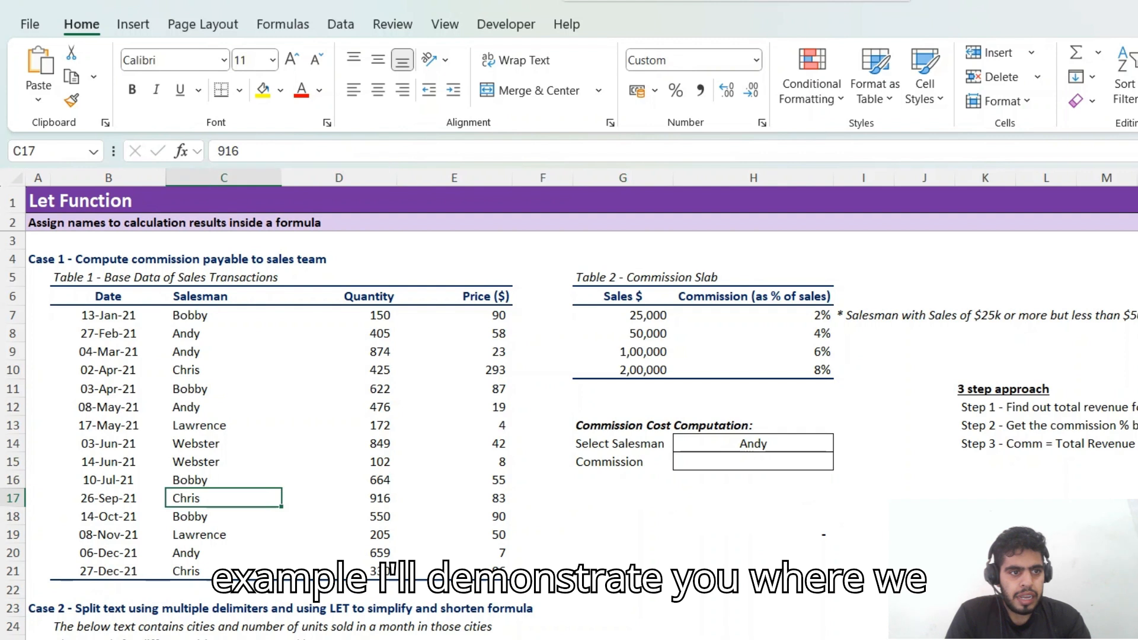
- Review the sales transactions in Table 1 and the commission rates per sales level in Table 2
{"action": "key", "text": "Up"}
{"action": "key", "text": "Up"}
{"action": "key", "text": "Up"}
{"action": "key", "text": "Up"}
{"action": "key", "text": "Up"}
{"action": "key", "text": "Up"}
{"action": "key", "text": "Up"}
{"action": "key", "text": "Up"}
{"action": "key", "text": "Up"}
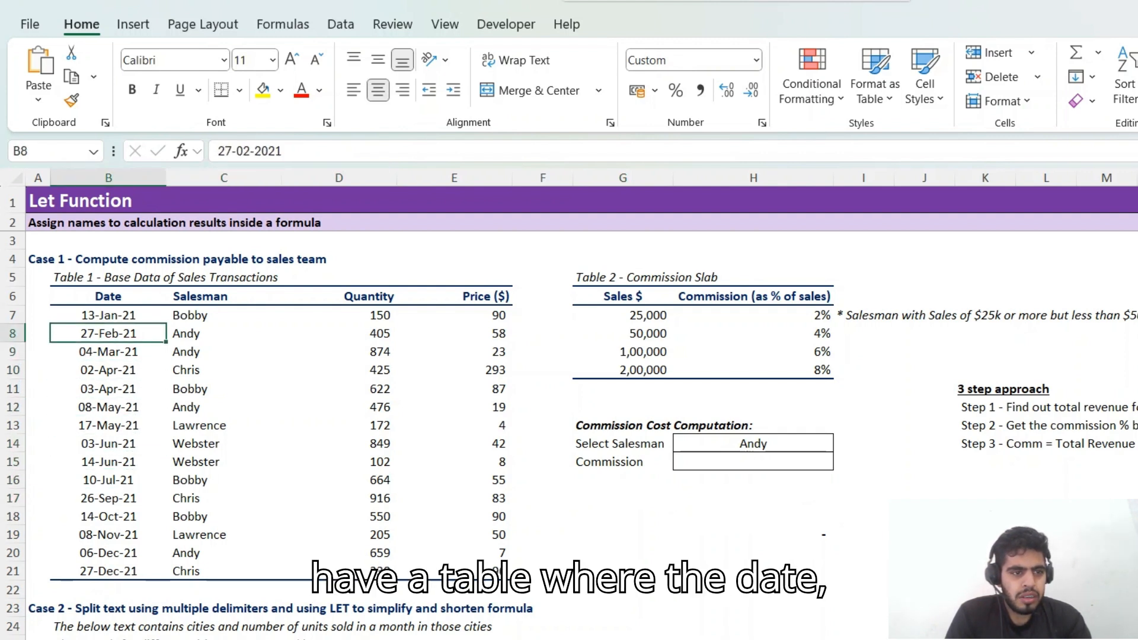
{"action": "key", "text": "Up"}
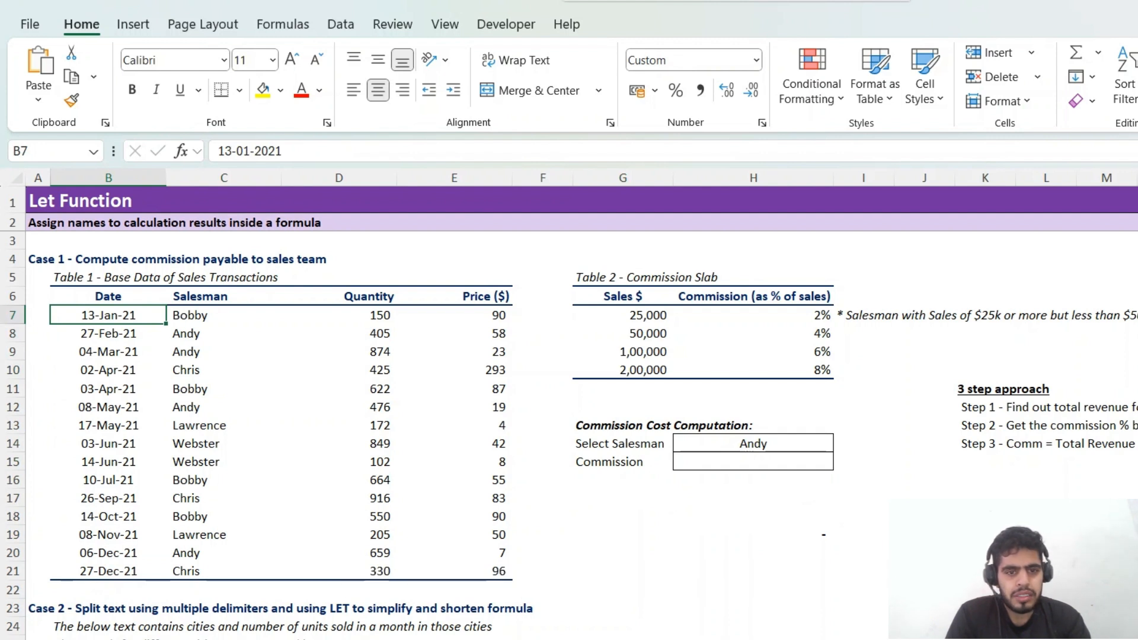
{"action": "key", "text": "Right"}
{"action": "key", "text": "Right"}
{"action": "key", "text": "Right"}
{"action": "key", "text": "Right"}
{"action": "key", "text": "Right"}
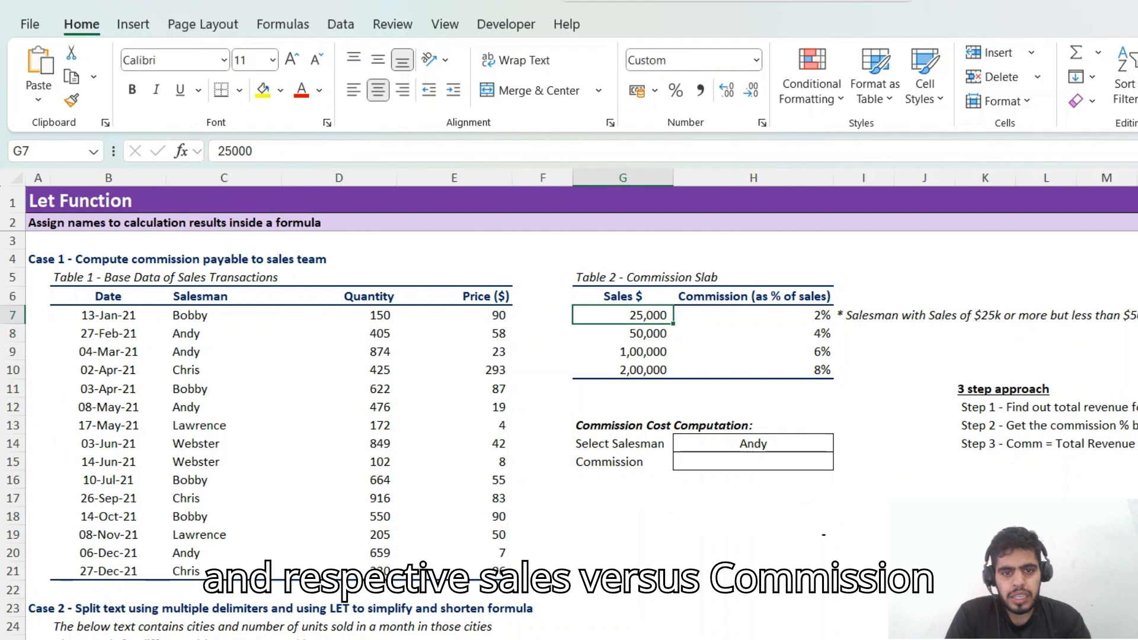
{"action": "key", "text": "Up"}
{"action": "key", "text": "Right"}
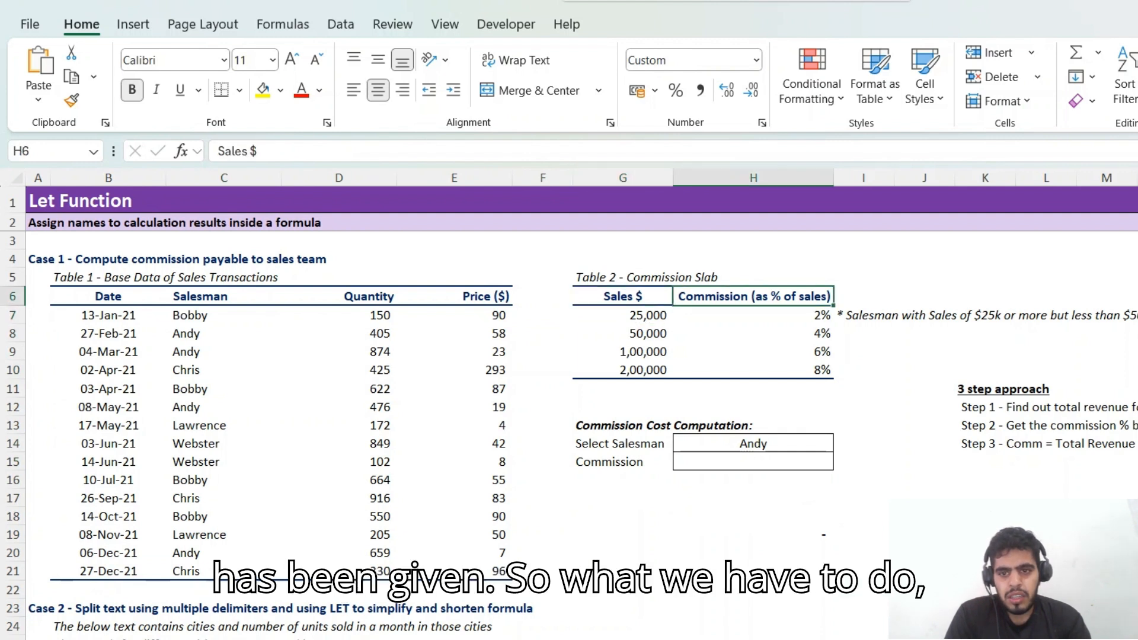
{"action": "key", "text": "Down"}
{"action": "key", "text": "Down"}
{"action": "key", "text": "Down"}
{"action": "key", "text": "Right"}
{"action": "key", "text": "Down"}
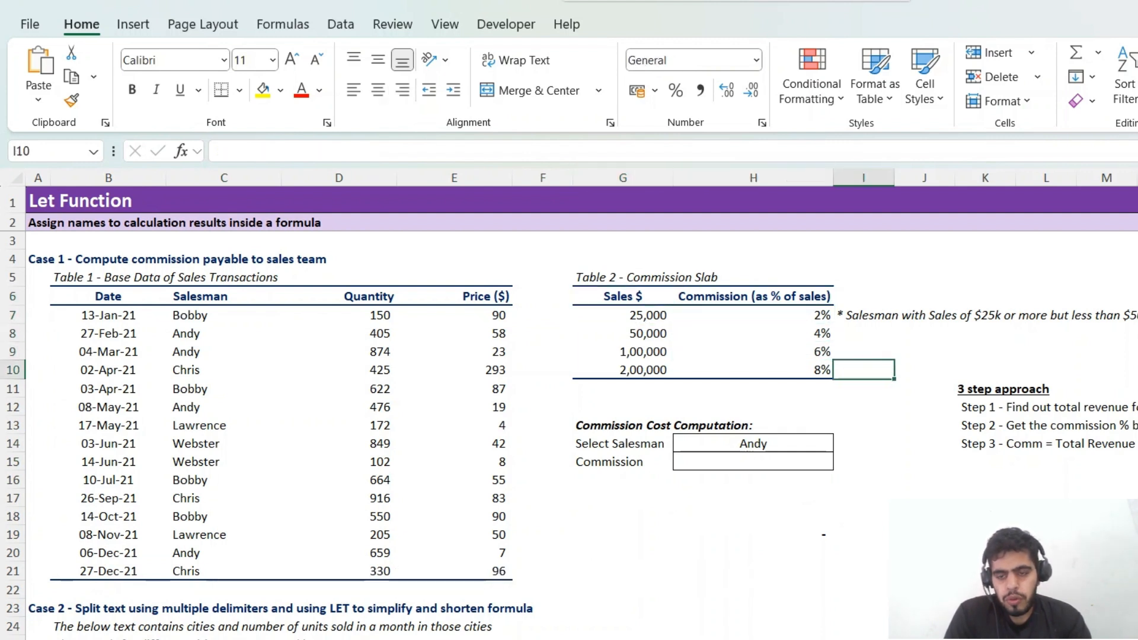
- Examine the Commission Cost Computation block with its salesman and commission cells and the empty cells below it
{"action": "key", "text": "Down"}
{"action": "key", "text": "Down"}
{"action": "key", "text": "Right"}
{"action": "key", "text": "Left"}
{"action": "key", "text": "Left"}
{"action": "key", "text": "Left"}
{"action": "key", "text": "Down"}
{"action": "key", "text": "Down"}
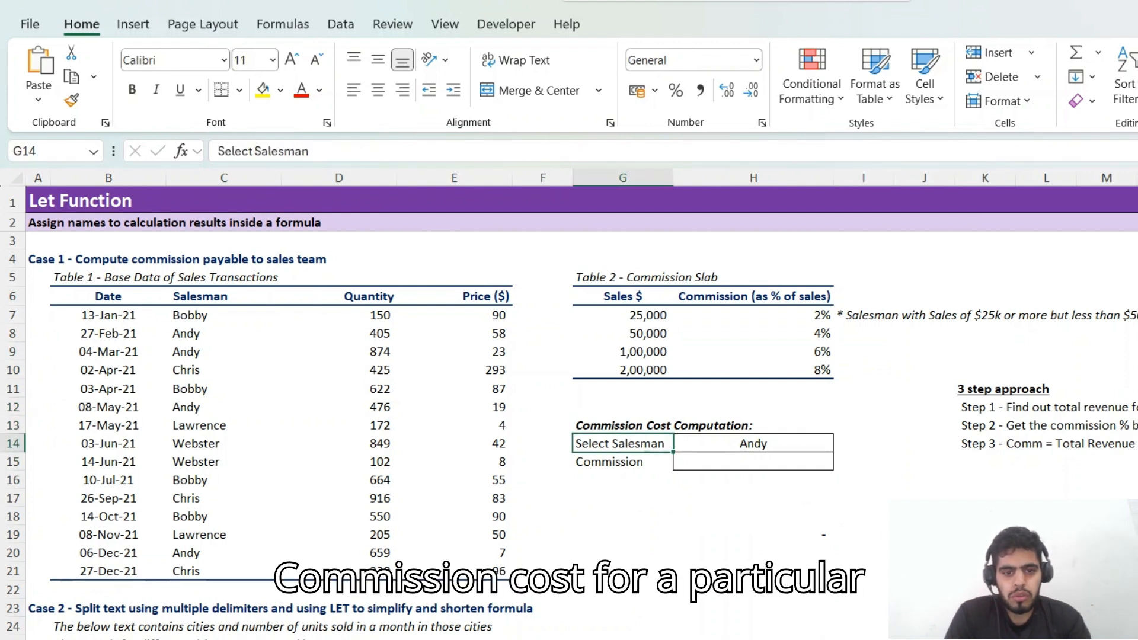
{"action": "left_click", "coordinate": [623, 462]}
{"action": "key", "text": "Down"}
{"action": "key", "text": "Right"}
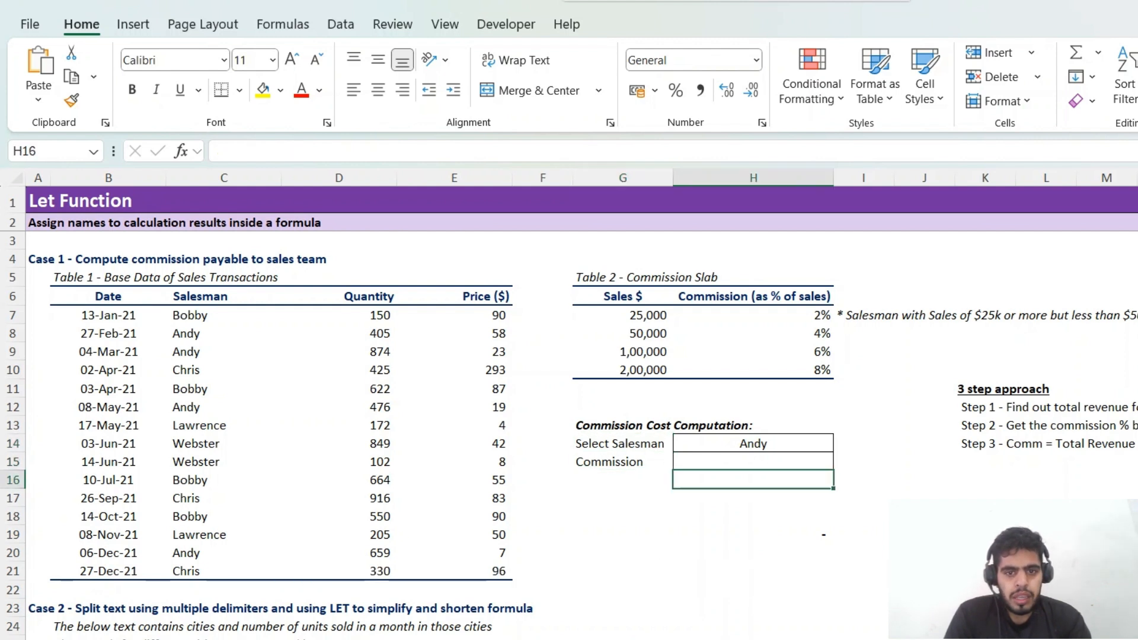
{"action": "key", "text": "Left"}
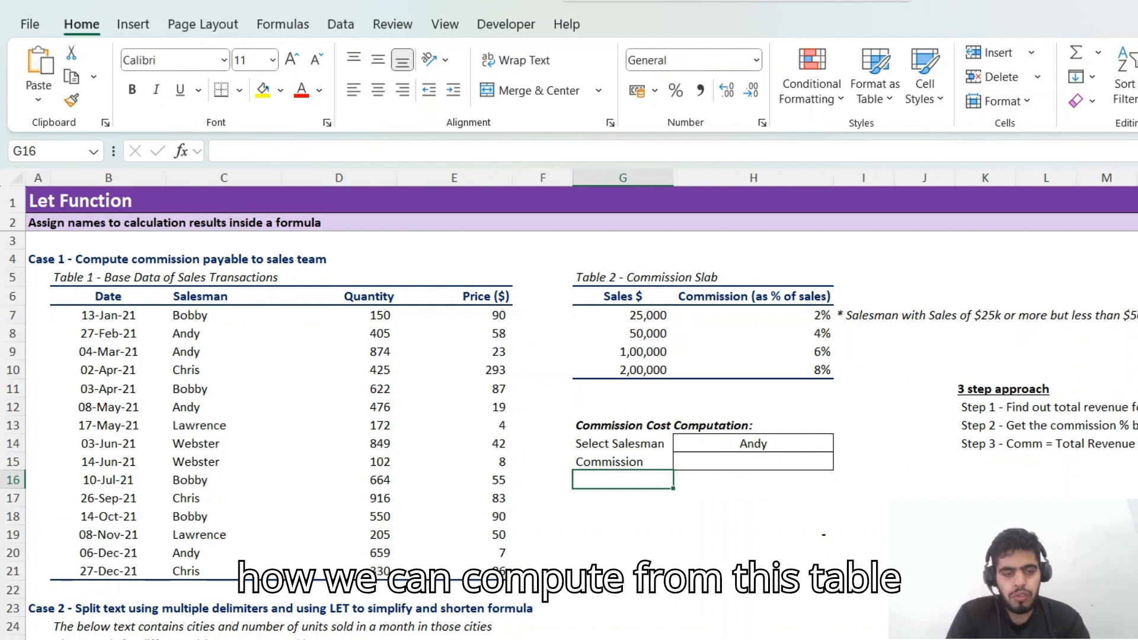
{"action": "key", "text": "Down"}
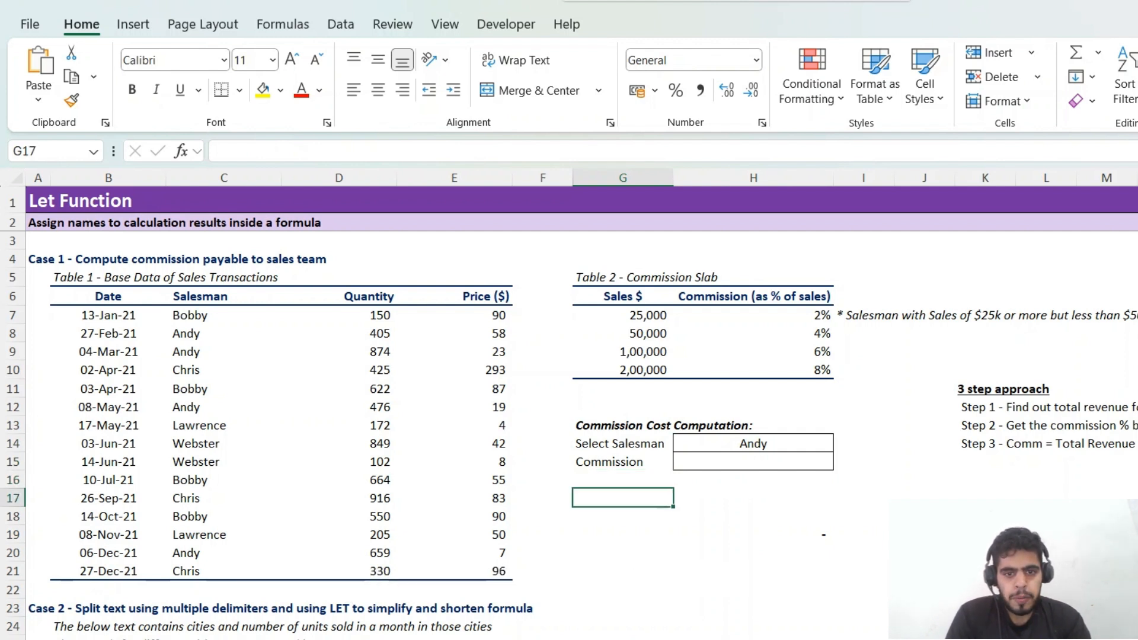
{"action": "key", "text": "Right"}
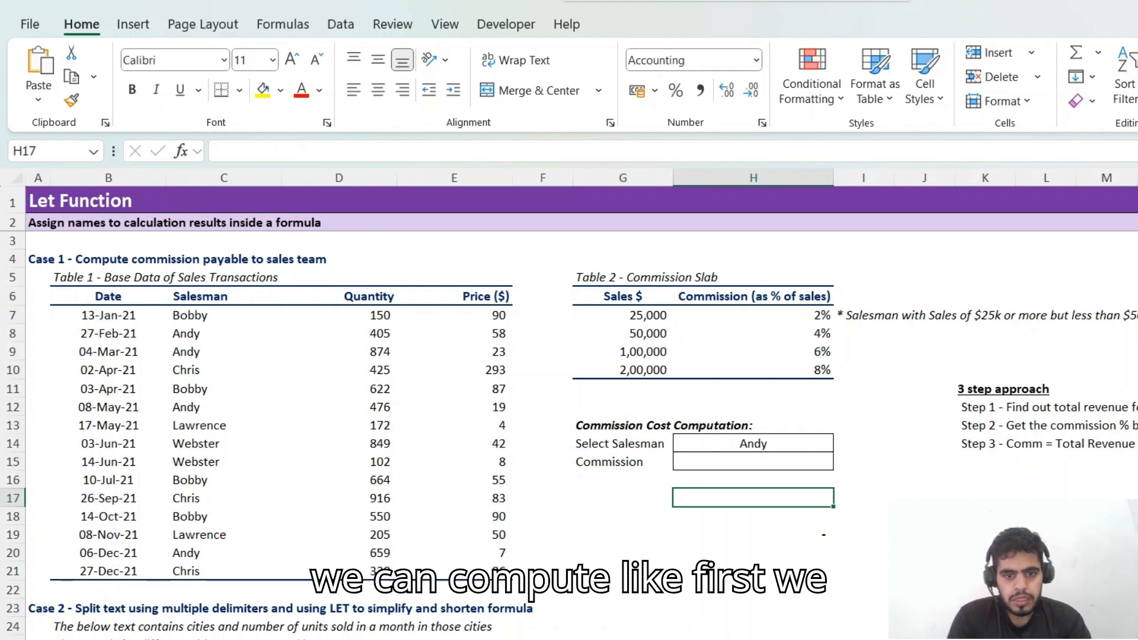
{"action": "type", "text": "=sum"}
{"action": "key", "text": "Left"}
{"action": "key", "text": "Left"}
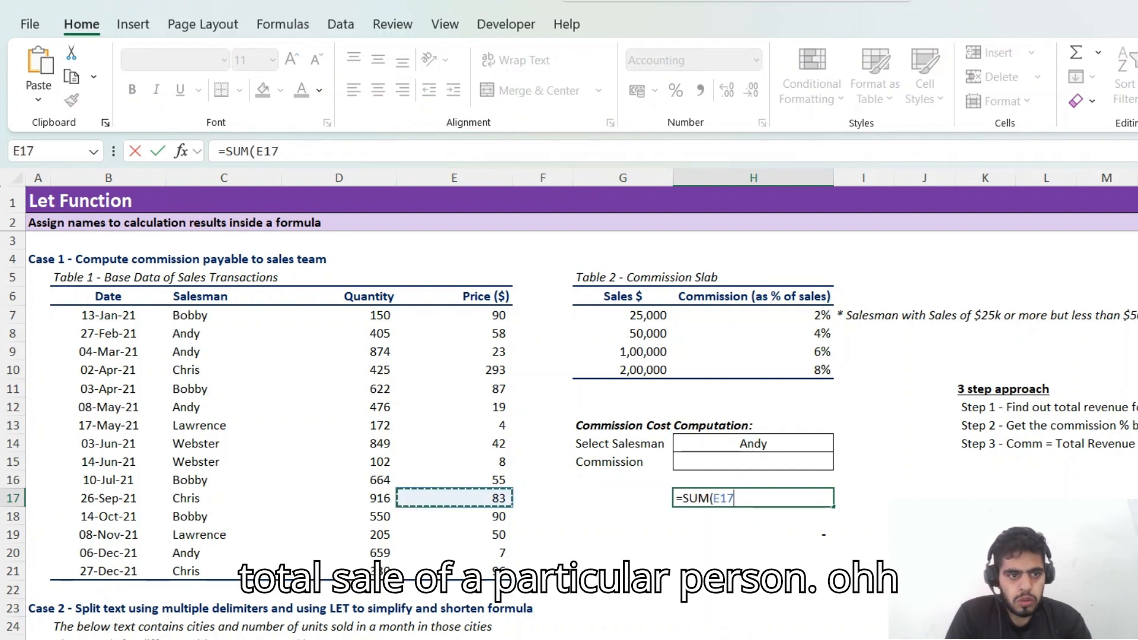
{"action": "key", "text": "Escape"}
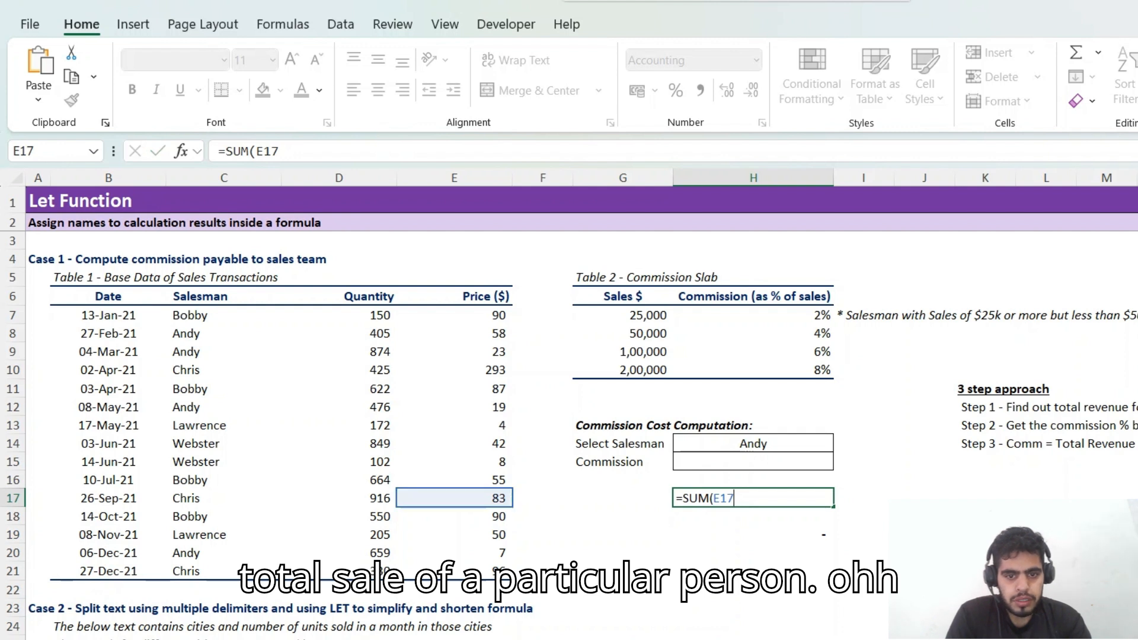
- Enter the formula =SUM((D7:D21*E7:E21)) in cell H17 to total quantity times price for all transactions
{"action": "type", "text": "=sum"}
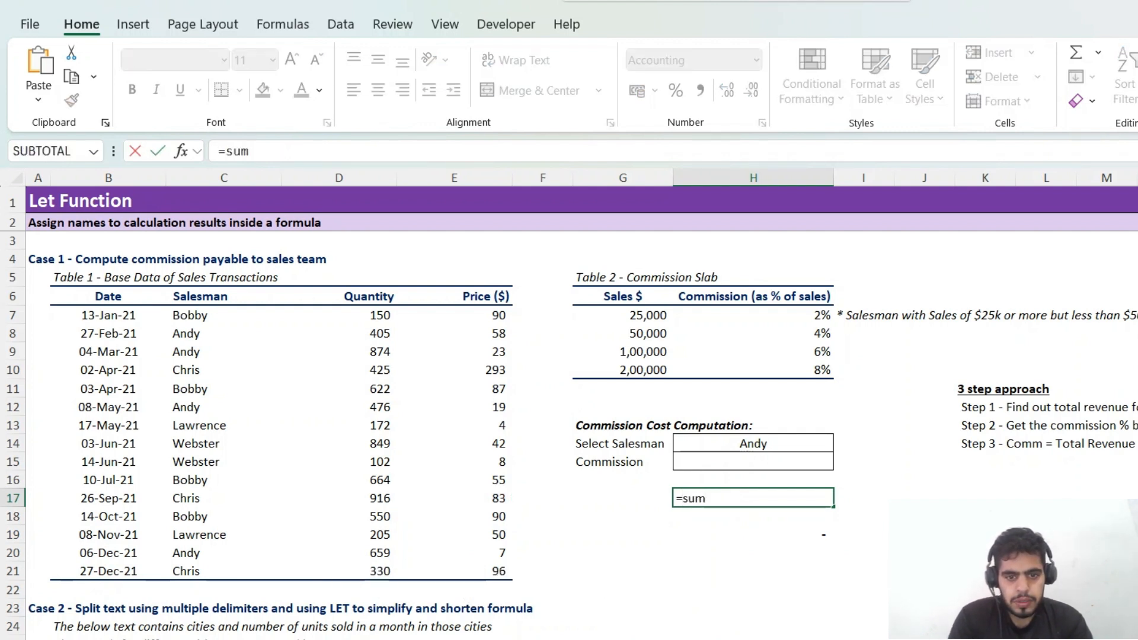
{"action": "key", "text": "Tab"}
{"action": "type", "text": "("}
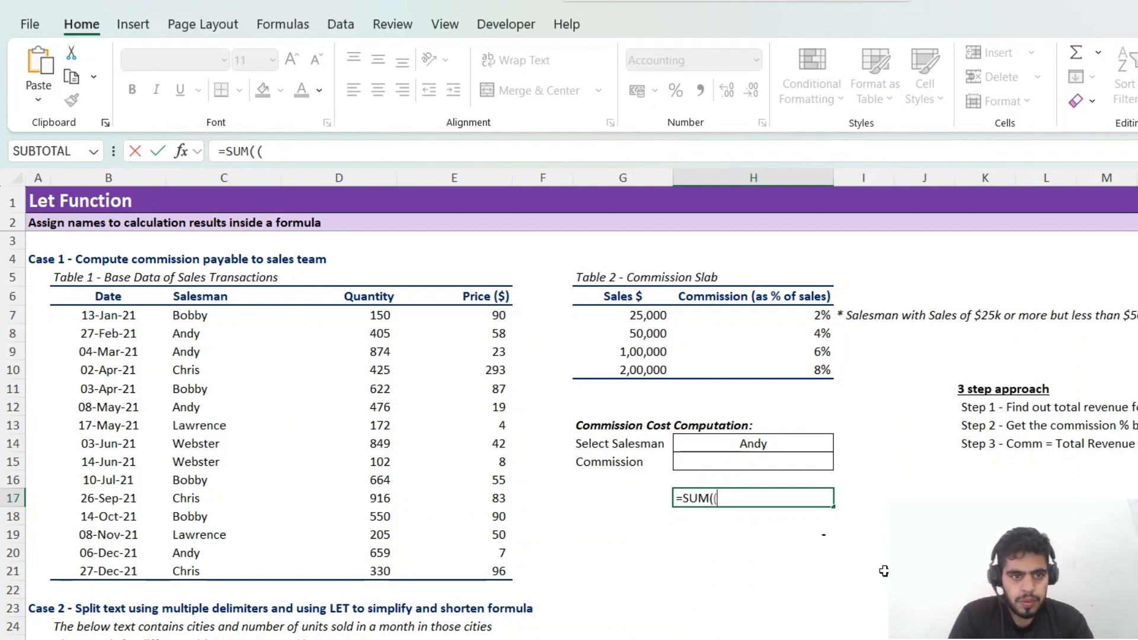
{"action": "left_click_drag", "start_coordinate": [379, 313], "coordinate": [386, 568]}
{"action": "left_click", "coordinate": [324, 156]}
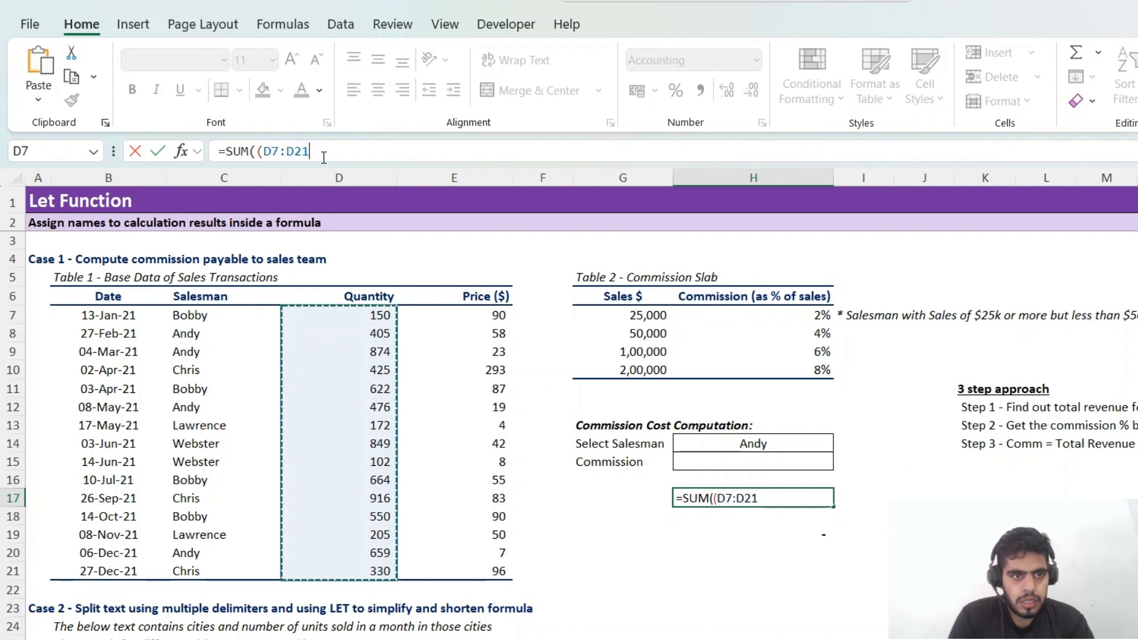
{"action": "type", "text": "*"}
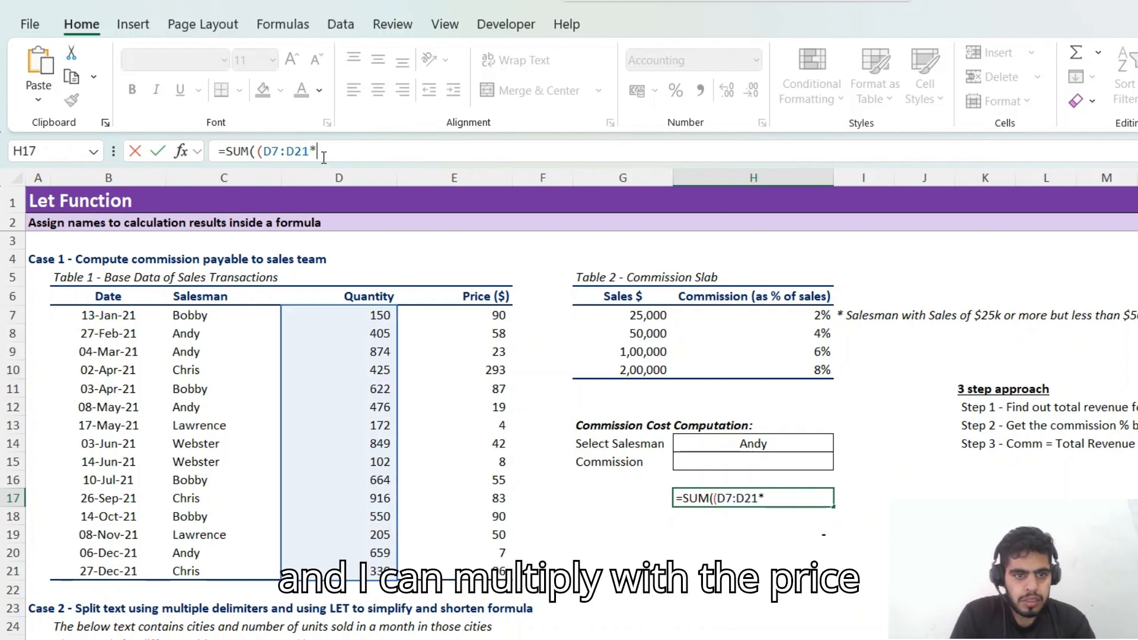
{"action": "left_click_drag", "start_coordinate": [438, 313], "coordinate": [442, 568]}
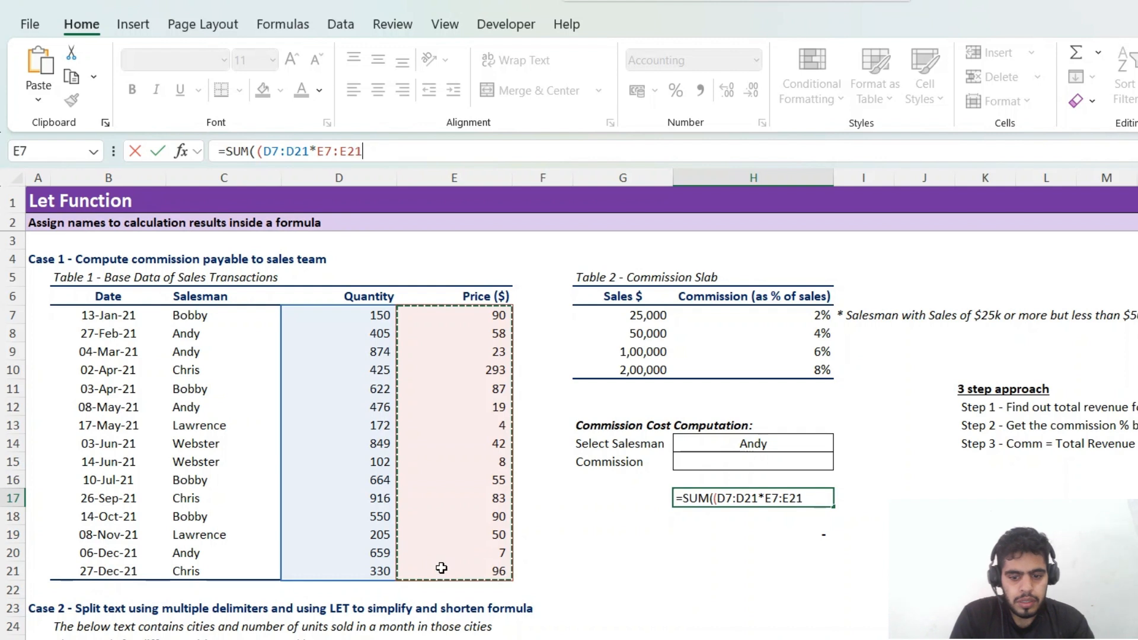
{"action": "type", "text": "))"}
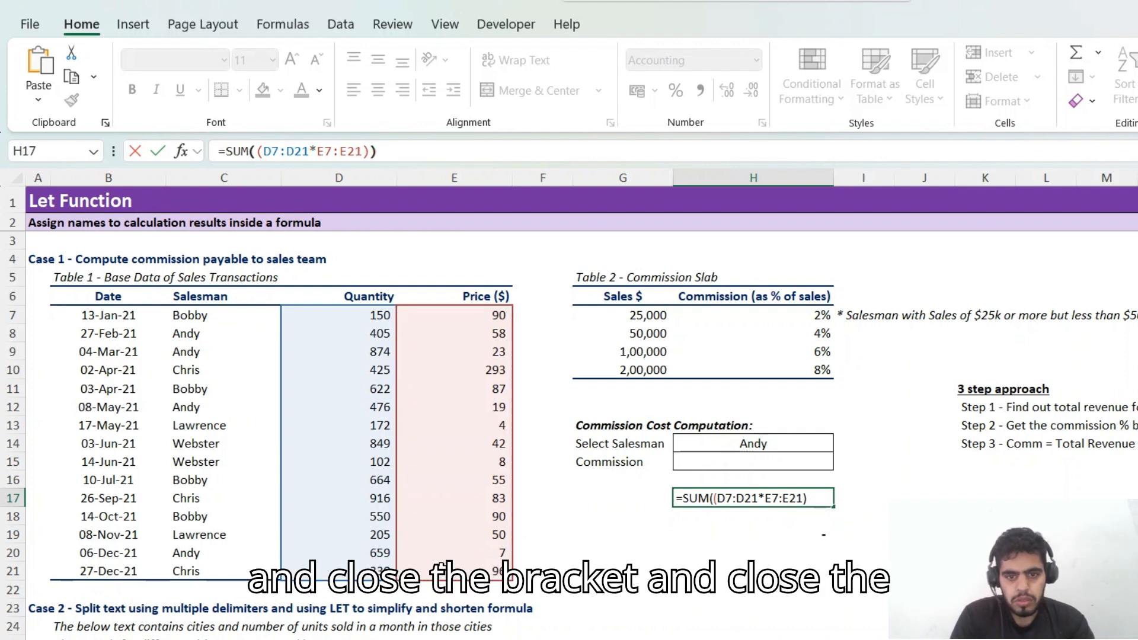
{"action": "key", "text": "ctrl+Return"}
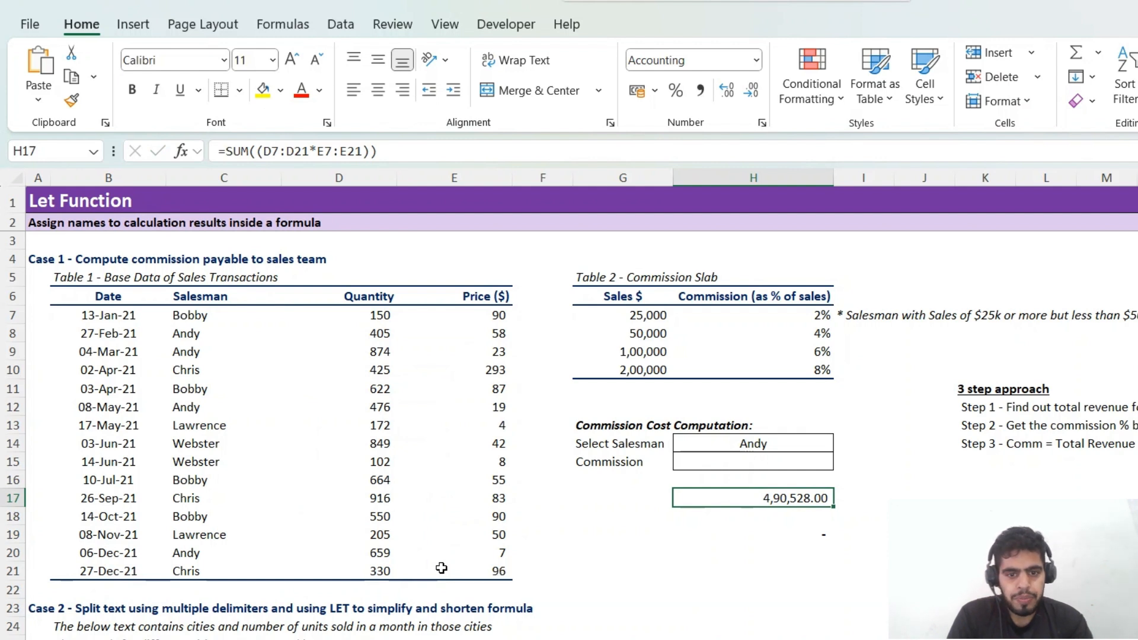
- Insert a new blank column F directly after the Price column of Table 1
{"action": "key", "text": "Left"}
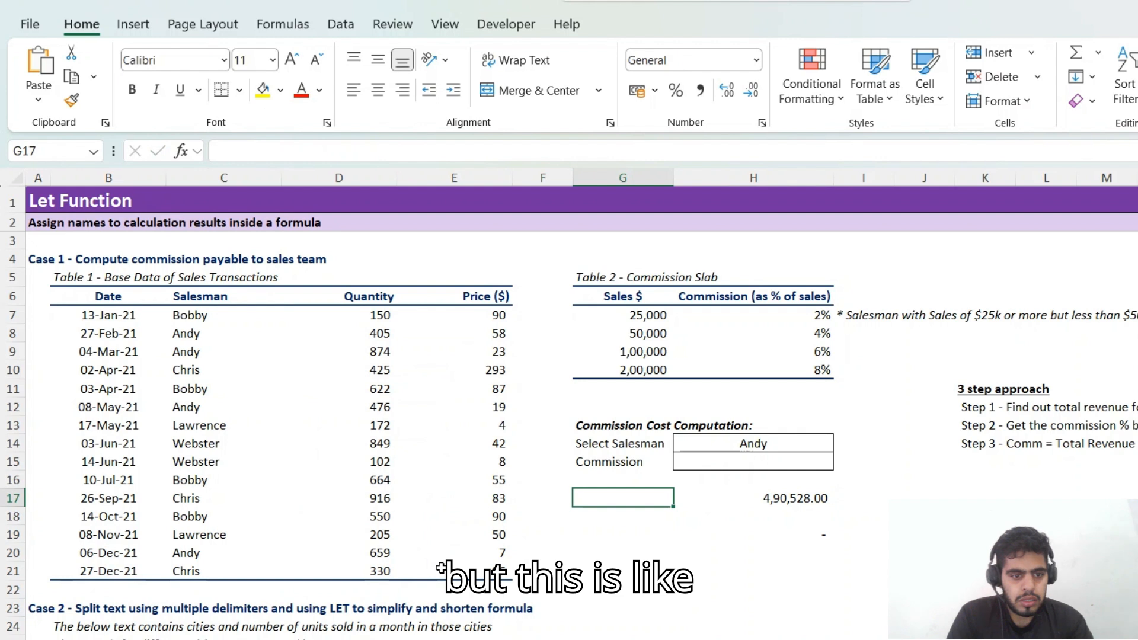
{"action": "key", "text": "Down"}
{"action": "key", "text": "Left"}
{"action": "key", "text": "Left"}
{"action": "key", "text": "Right"}
{"action": "key", "text": "ctrl+space"}
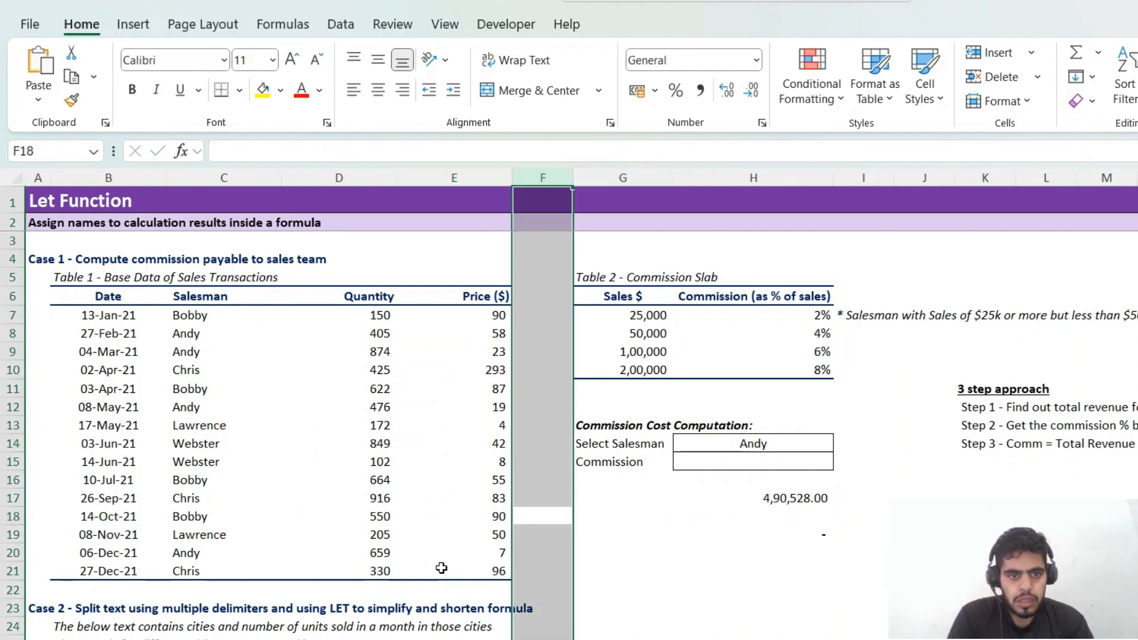
{"action": "key", "text": "ctrl+shift+plus"}
- Enter =D7*E7 in cell F7 to multiply the first transaction's quantity by its price
{"action": "key", "text": "Up"}
{"action": "key", "text": "Up"}
{"action": "key", "text": "Up"}
{"action": "key", "text": "Up"}
{"action": "key", "text": "Up"}
{"action": "key", "text": "Up"}
{"action": "key", "text": "Up"}
{"action": "key", "text": "Up"}
{"action": "key", "text": "Up"}
{"action": "key", "text": "Up"}
{"action": "key", "text": "Up"}
{"action": "type", "text": "="}
{"action": "key", "text": "Left"}
{"action": "key", "text": "Left"}
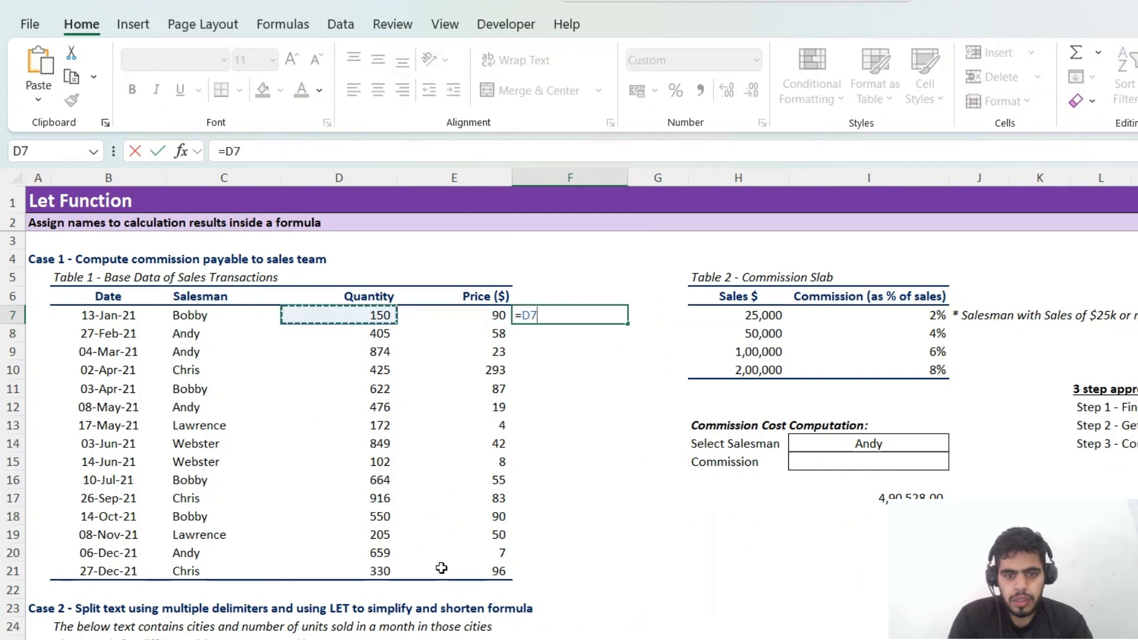
{"action": "type", "text": "*"}
{"action": "key", "text": "Left"}
{"action": "key", "text": "ctrl+Return"}
- Fill the quantity-times-price formula from F7 down to F21 for all remaining transactions
{"action": "key", "text": "Left"}
{"action": "key", "text": "ctrl+Down"}
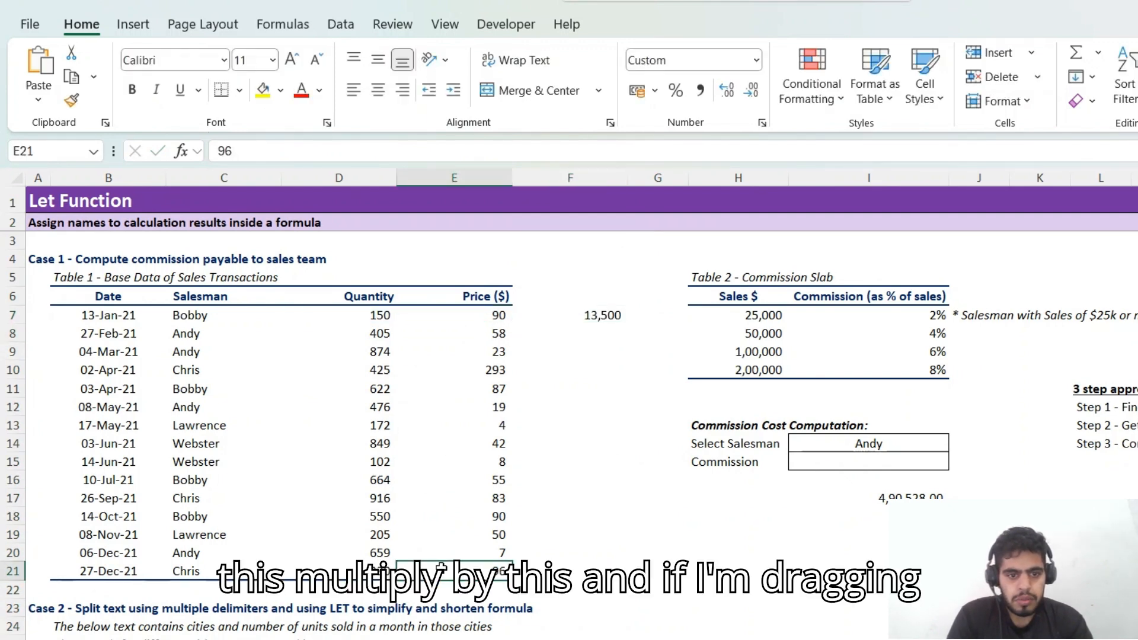
{"action": "key", "text": "Right"}
{"action": "key", "text": "ctrl+shift+Up"}
{"action": "key", "text": "ctrl+d"}
- Total the calculated sales values in cell F22 with =SUM(F7:F21)
{"action": "key", "text": "Down"}
{"action": "key", "text": "alt+equal"}
{"action": "key", "text": "Return"}
{"action": "key", "text": "Up"}
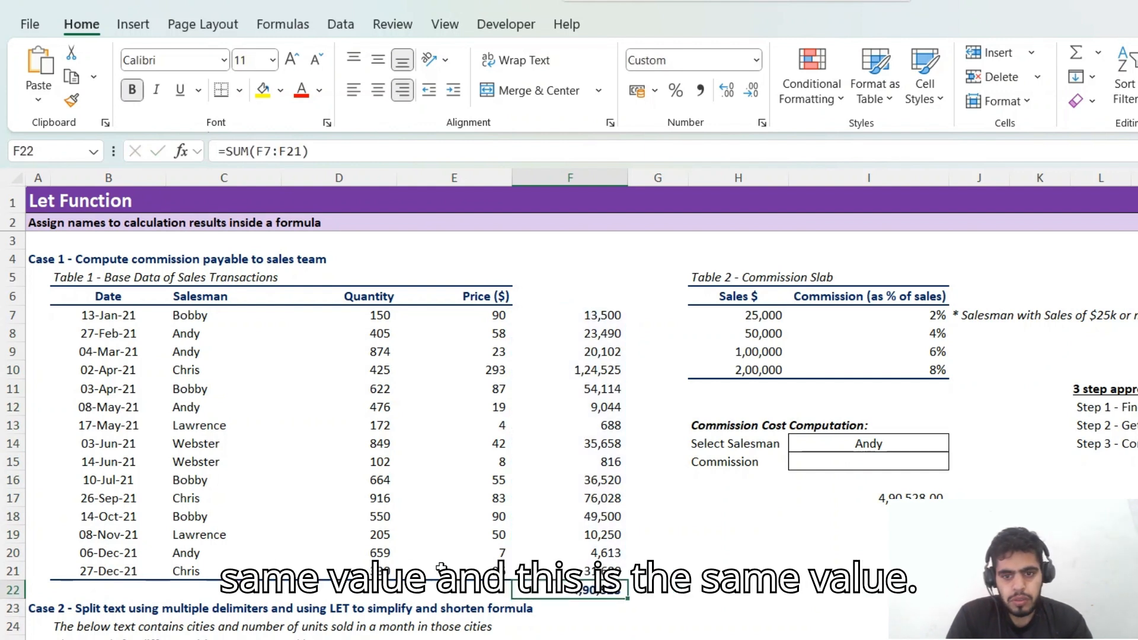
- Extend the formula in I17 to =SUM((D7:D21*E7:E21)*(C7:C21=I14)) so it totals only the selected salesman's revenue
{"action": "key", "text": "Right"}
{"action": "key", "text": "Right"}
{"action": "key", "text": "Up"}
{"action": "key", "text": "Up"}
{"action": "key", "text": "Right"}
{"action": "key", "text": "Up"}
{"action": "key", "text": "Up"}
{"action": "key", "text": "Up"}
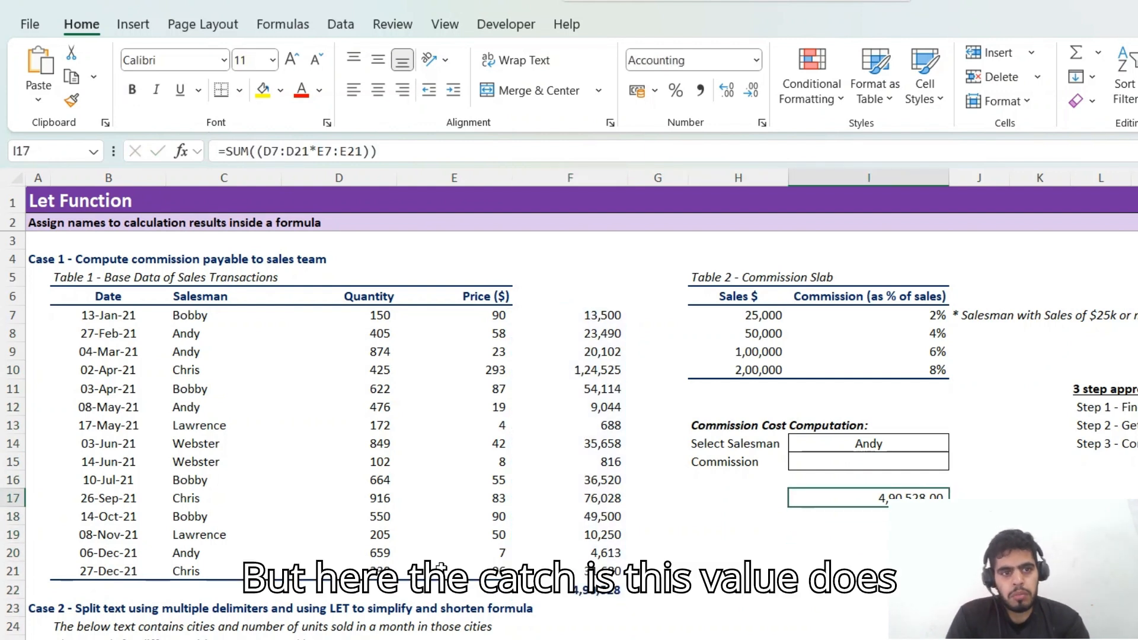
{"action": "key", "text": "F2"}
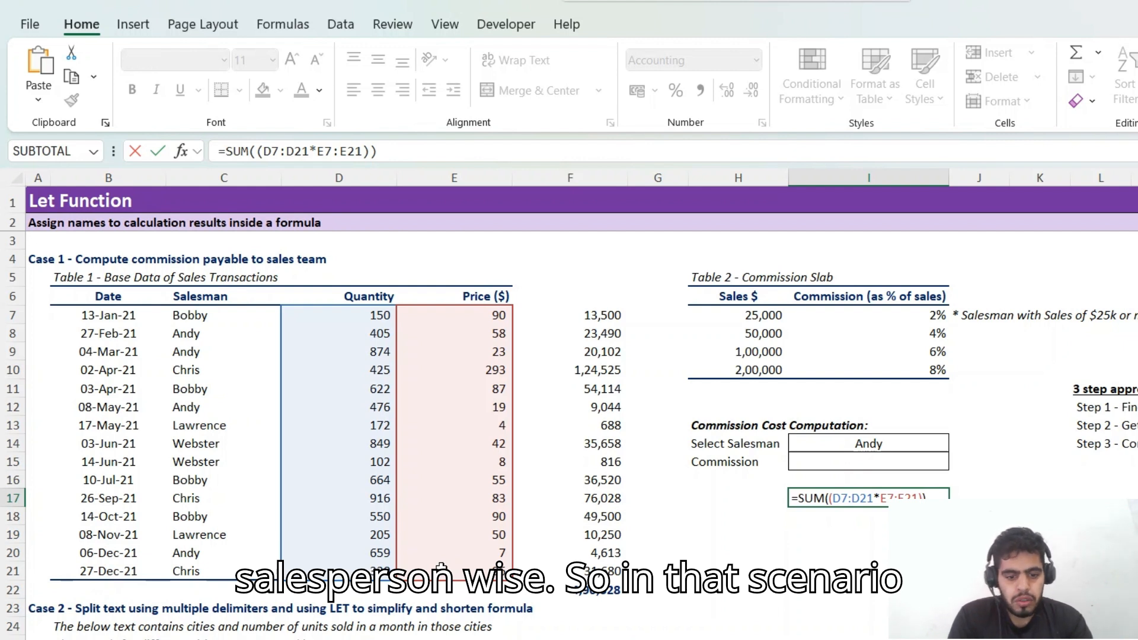
{"action": "type", "text": "*"}
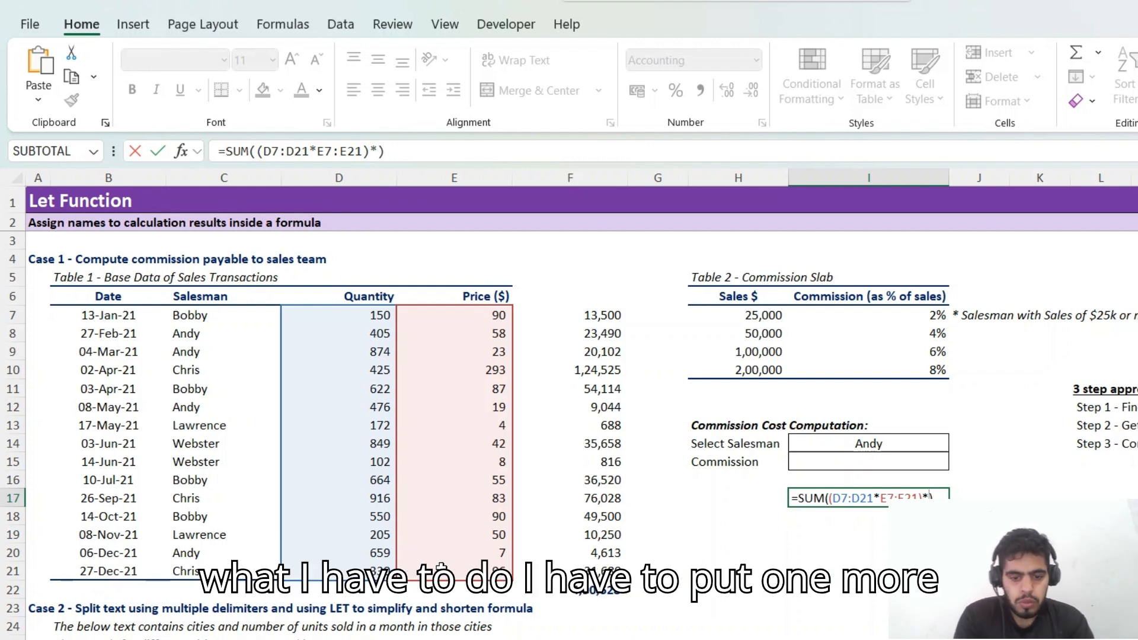
{"action": "type", "text": "("}
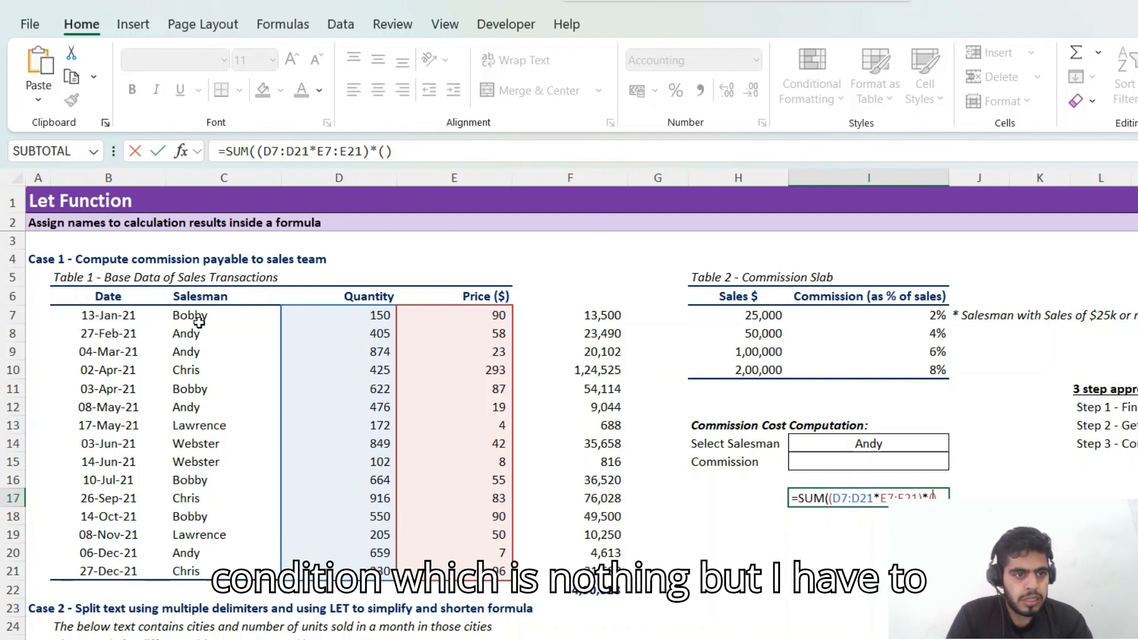
{"action": "left_click_drag", "start_coordinate": [190, 318], "coordinate": [209, 571]}
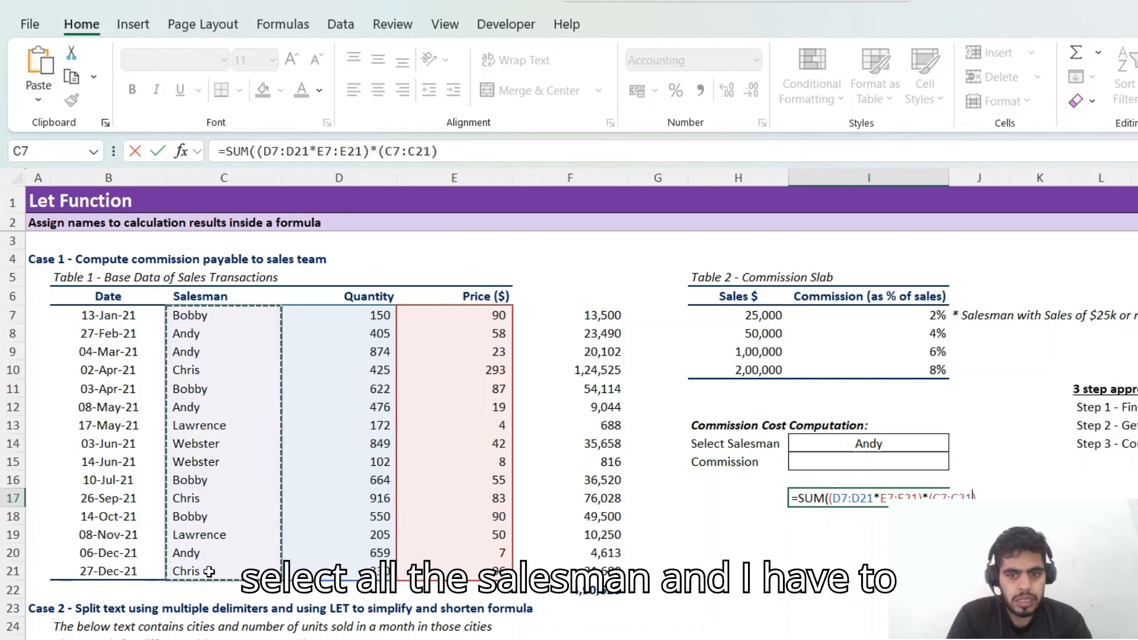
{"action": "type", "text": "="}
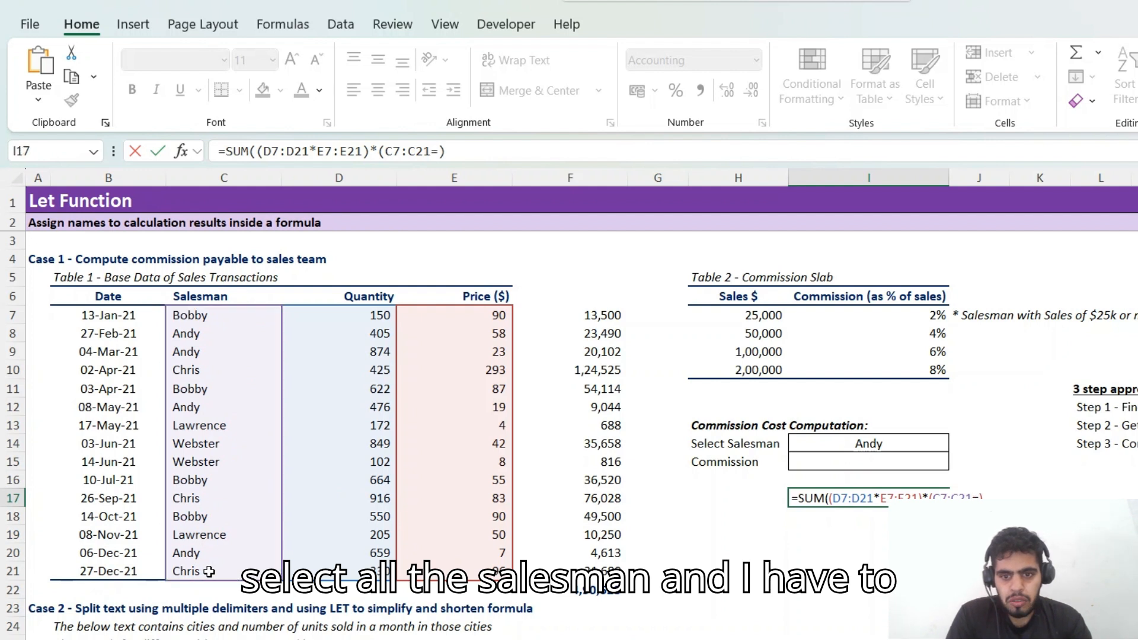
{"action": "left_click", "coordinate": [816, 444]}
{"action": "type", "text": ")"}
{"action": "key", "text": "ctrl+Return"}
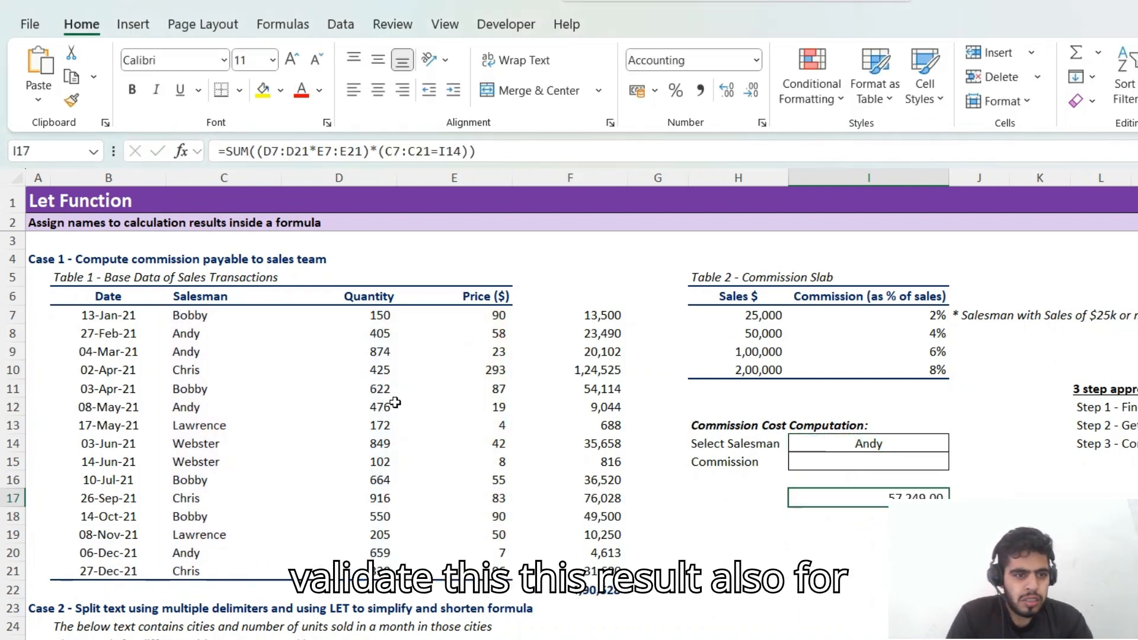
- Select the chosen salesman's sales values in F8:F9, F12 and F20 together to check their sum against I17
{"action": "left_click_drag", "start_coordinate": [584, 337], "coordinate": [585, 350]}
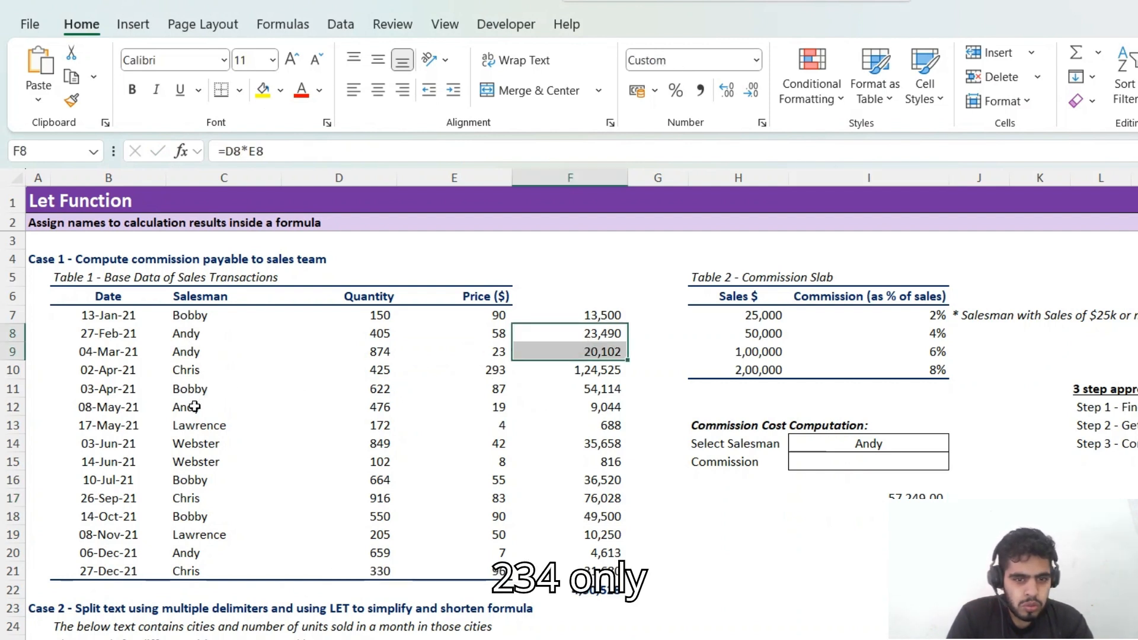
{"action": "left_click", "coordinate": [579, 406], "text": "ctrl"}
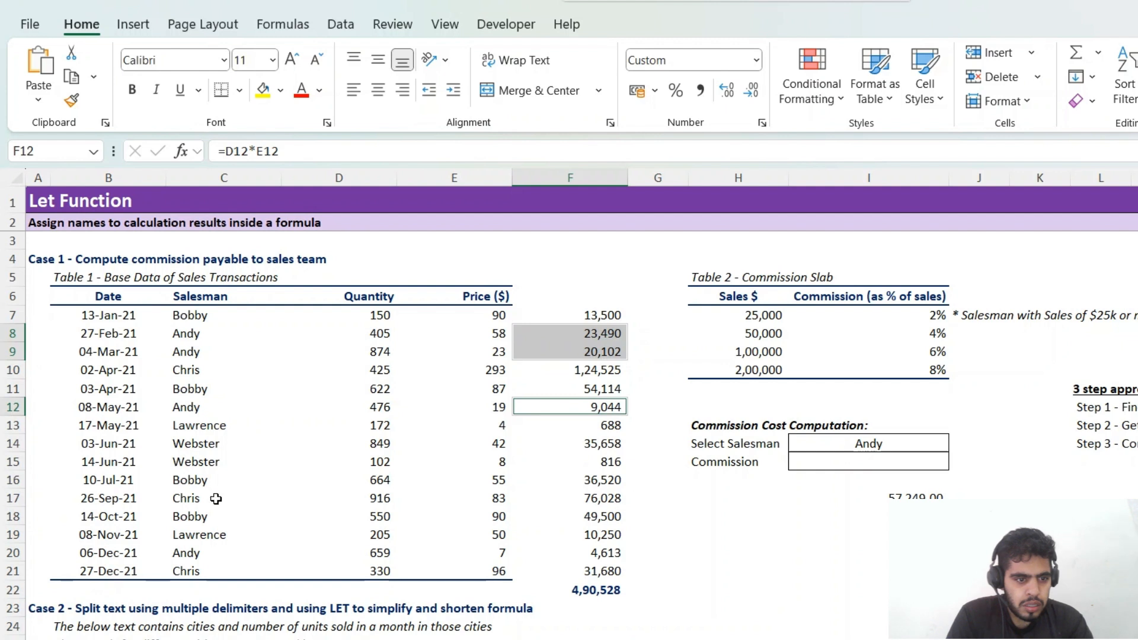
{"action": "left_click", "coordinate": [601, 553], "text": "ctrl"}
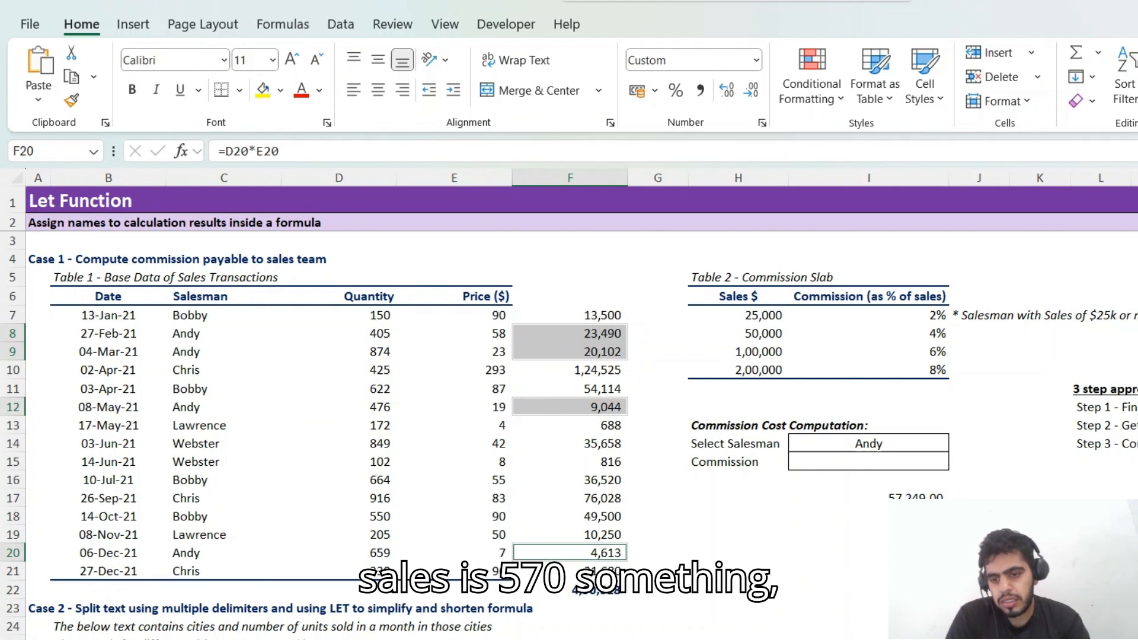
{"action": "left_click", "coordinate": [224, 349]}
{"action": "left_click", "coordinate": [590, 461]}
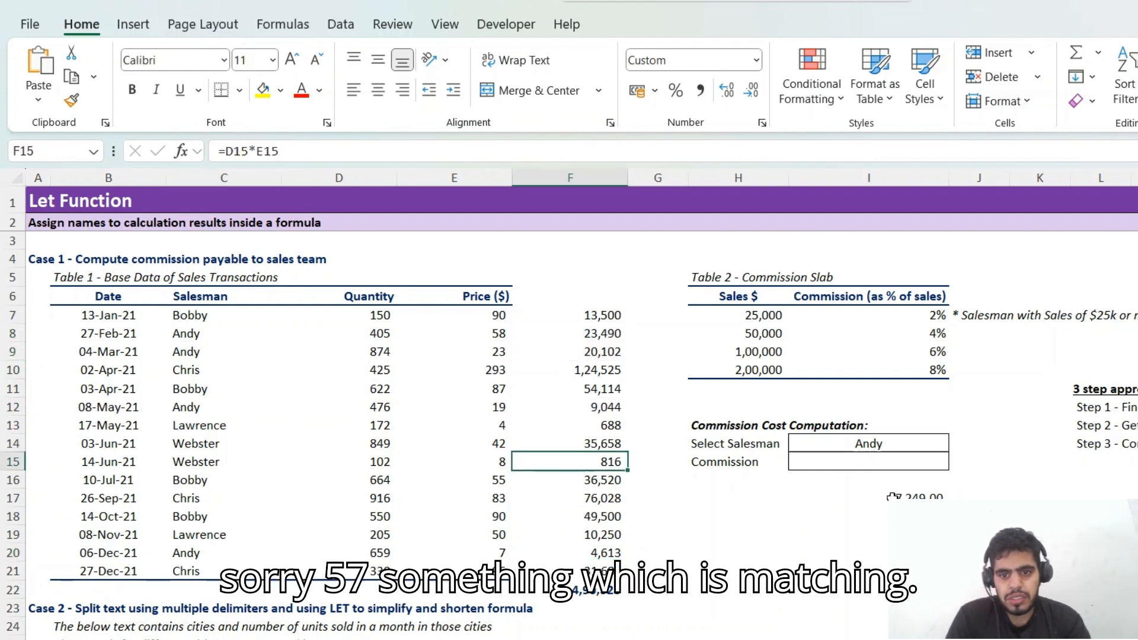
- Hide column F with the calculated sales values
{"action": "left_click", "coordinate": [893, 497]}
{"action": "key", "text": "Down"}
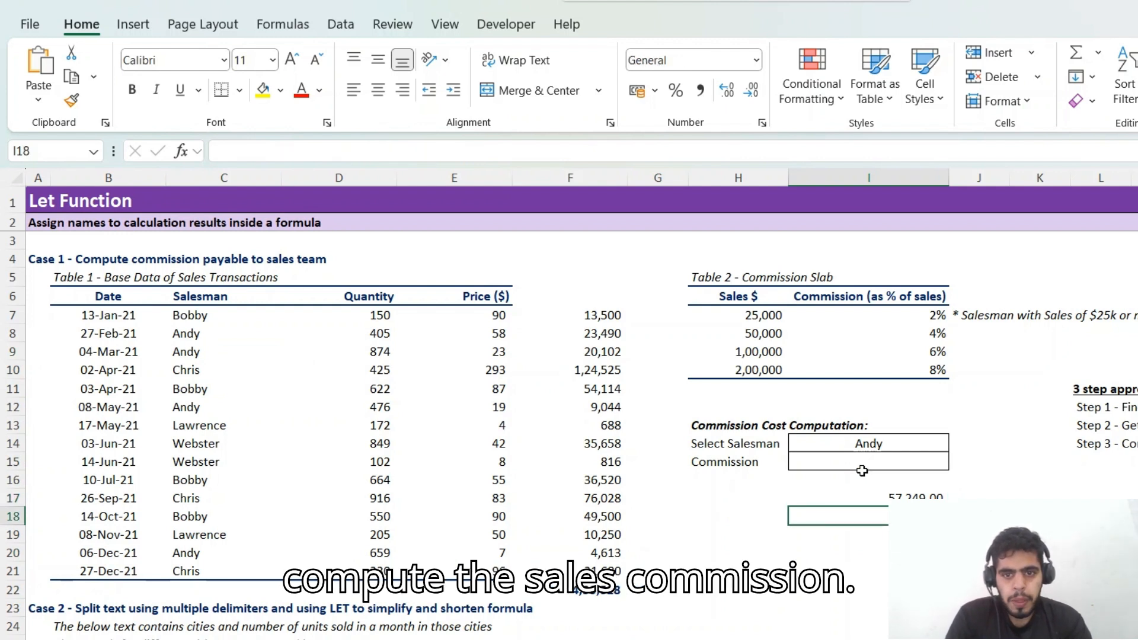
{"action": "left_click", "coordinate": [580, 177]}
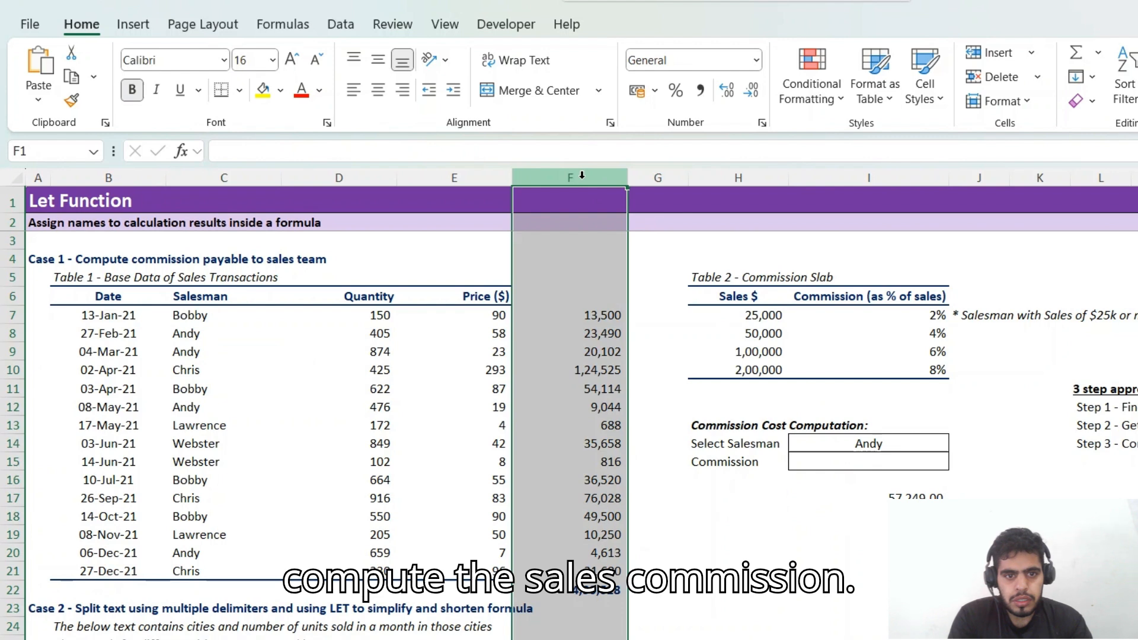
{"action": "key", "text": "ctrl+0"}
- Start an XLOOKUP formula in I18 with I17 as the lookup value and the sales slabs H7:H10 as the lookup array
{"action": "left_click", "coordinate": [794, 517]}
{"action": "type", "text": "=xl"}
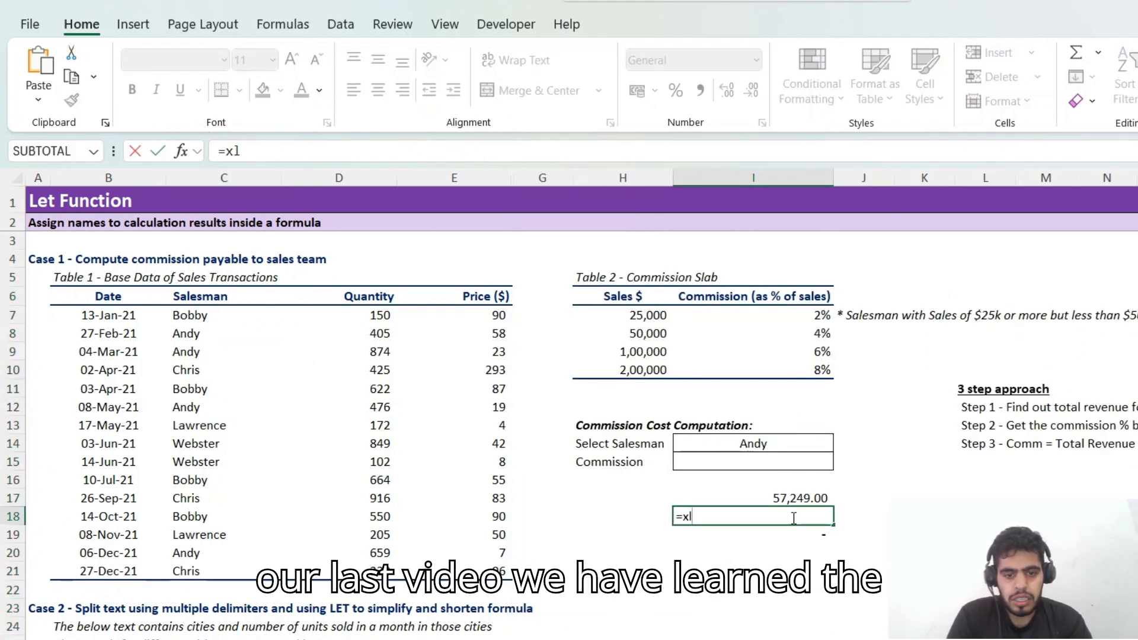
{"action": "key", "text": "Tab"}
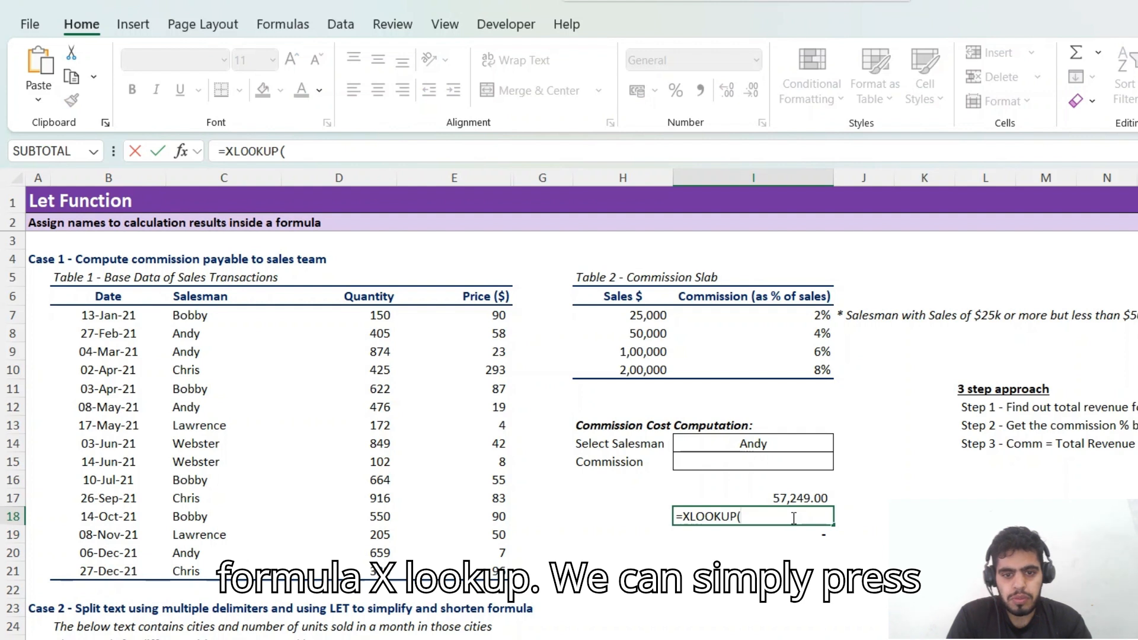
{"action": "key", "text": "Up"}
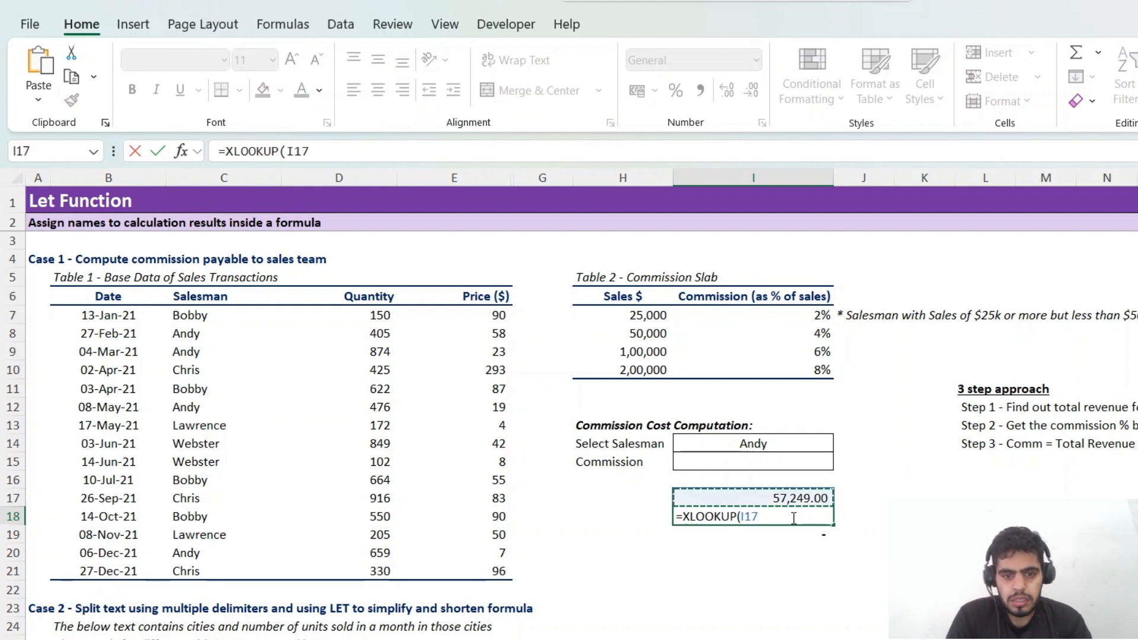
{"action": "type", "text": ","}
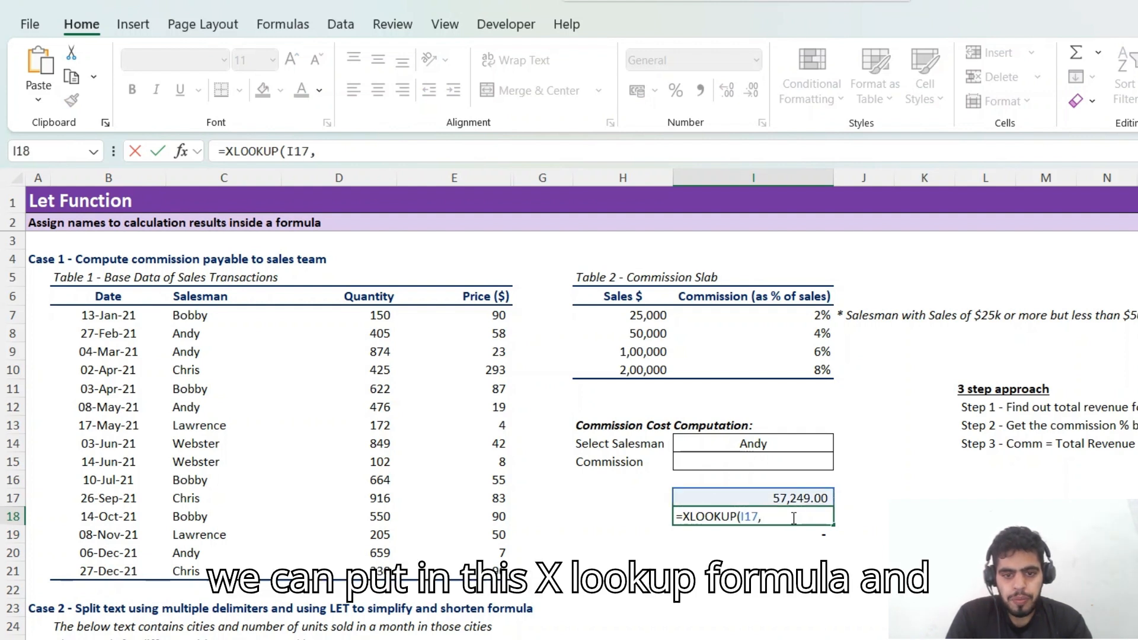
{"action": "key", "text": "Up"}
{"action": "key", "text": "Up"}
{"action": "key", "text": "Up"}
{"action": "key", "text": "Up"}
{"action": "key", "text": "Up"}
{"action": "key", "text": "Up"}
{"action": "key", "text": "Up"}
{"action": "key", "text": "Up"}
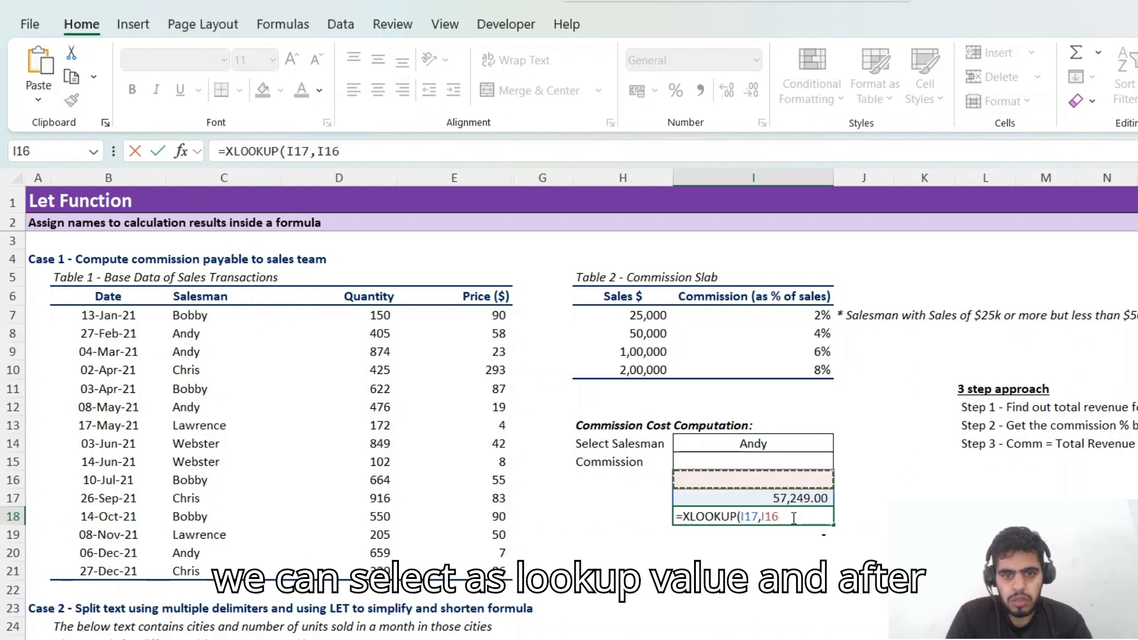
{"action": "key", "text": "Left"}
{"action": "key", "text": "Up"}
{"action": "key", "text": "Up"}
{"action": "key", "text": "Up"}
{"action": "key", "text": "shift+Down"}
{"action": "key", "text": "shift+Down"}
{"action": "key", "text": "shift+Down"}
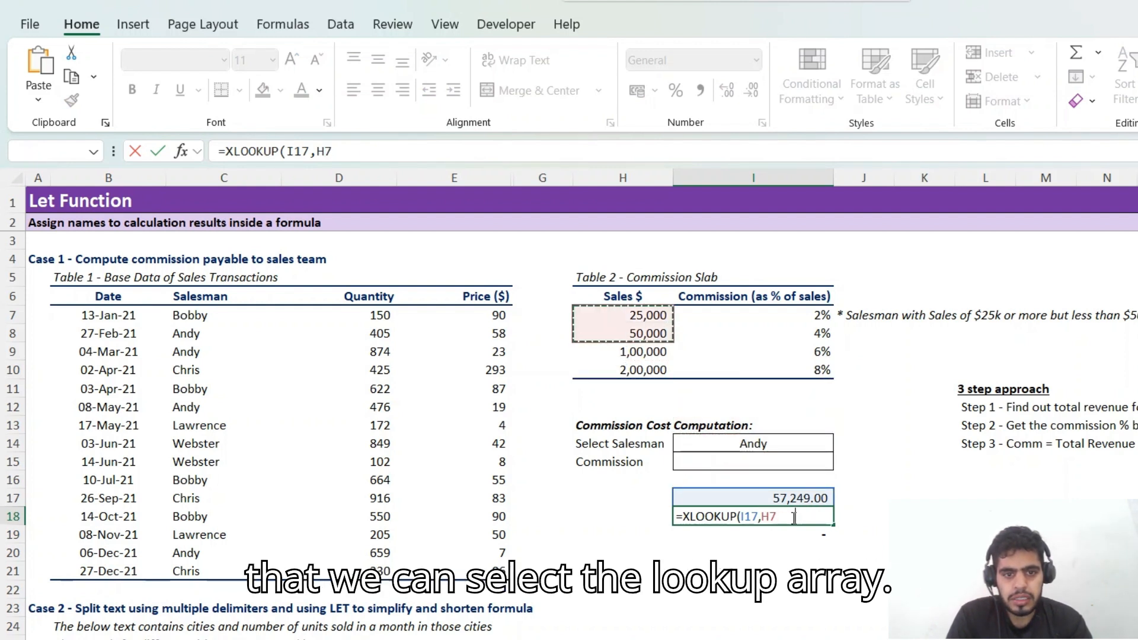
- Add the commission percentages I7:I10 as the return array of the XLOOKUP in I18
{"action": "type", "text": ","}
{"action": "key", "text": "Up"}
{"action": "key", "text": "Up"}
{"action": "key", "text": "Up"}
{"action": "key", "text": "Up"}
{"action": "key", "text": "Up"}
{"action": "key", "text": "Up"}
{"action": "key", "text": "Up"}
{"action": "key", "text": "Up"}
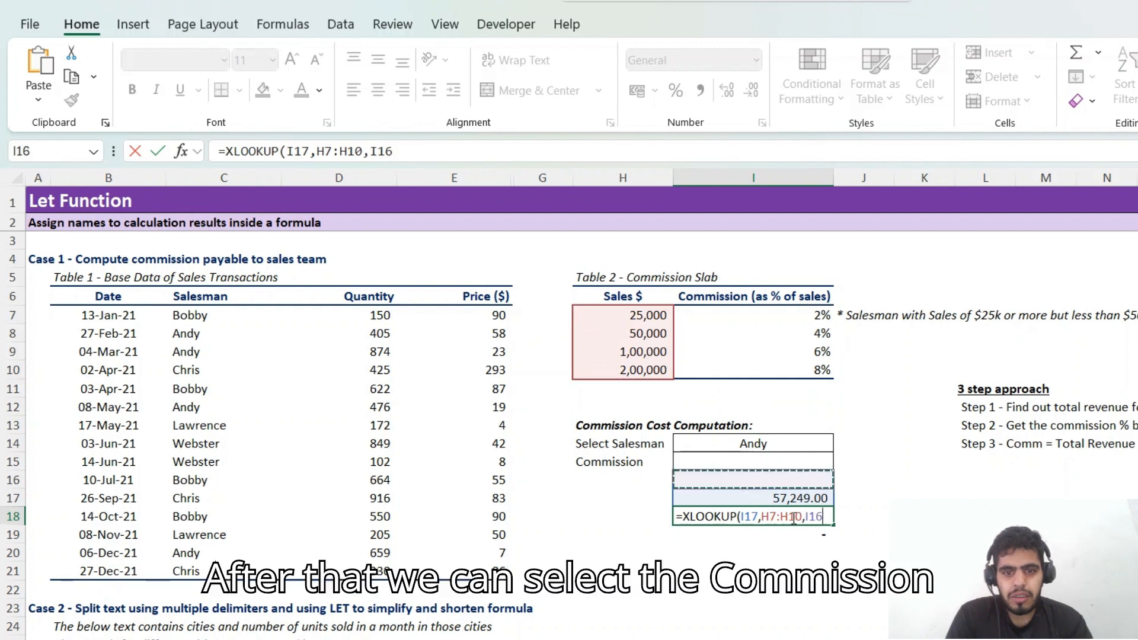
{"action": "key", "text": "shift+Up"}
{"action": "key", "text": "shift+Up"}
{"action": "key", "text": "shift+Up"}
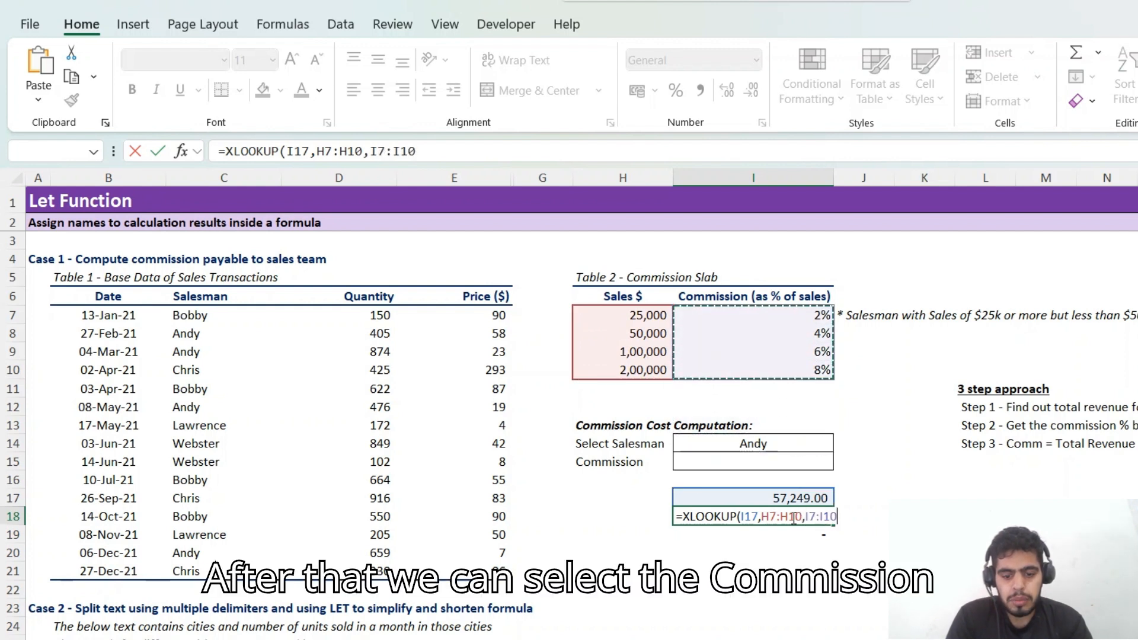
- Skip the if-not-found argument, set match mode -1 to complete the XLOOKUP in I18, and check its result against slab row H8:I8
{"action": "type", "text": ","}
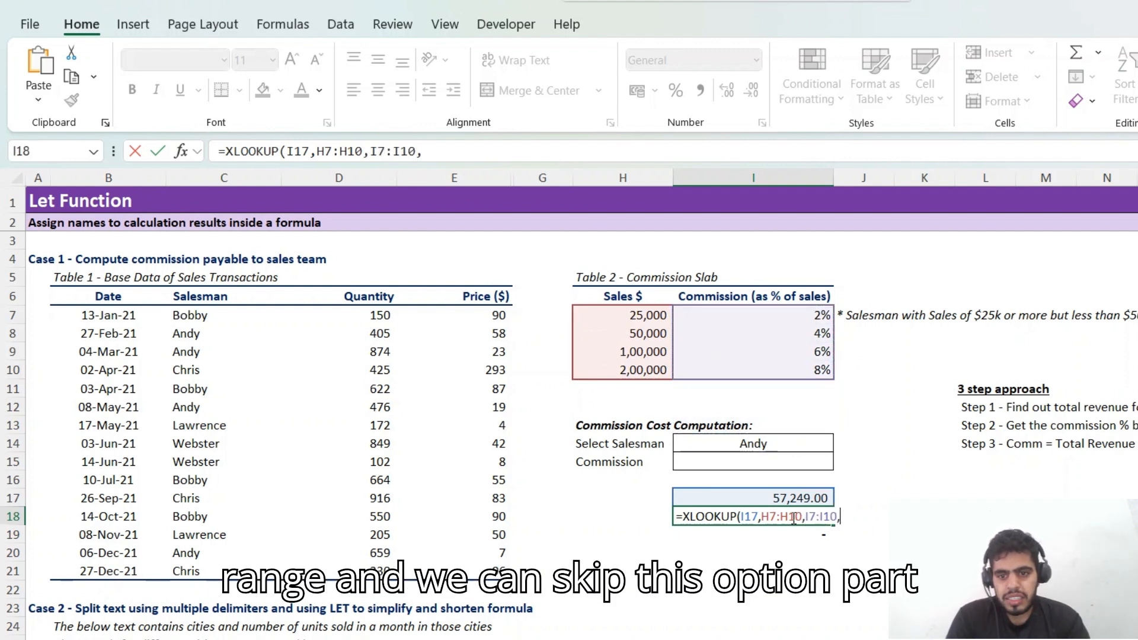
{"action": "type", "text": ","}
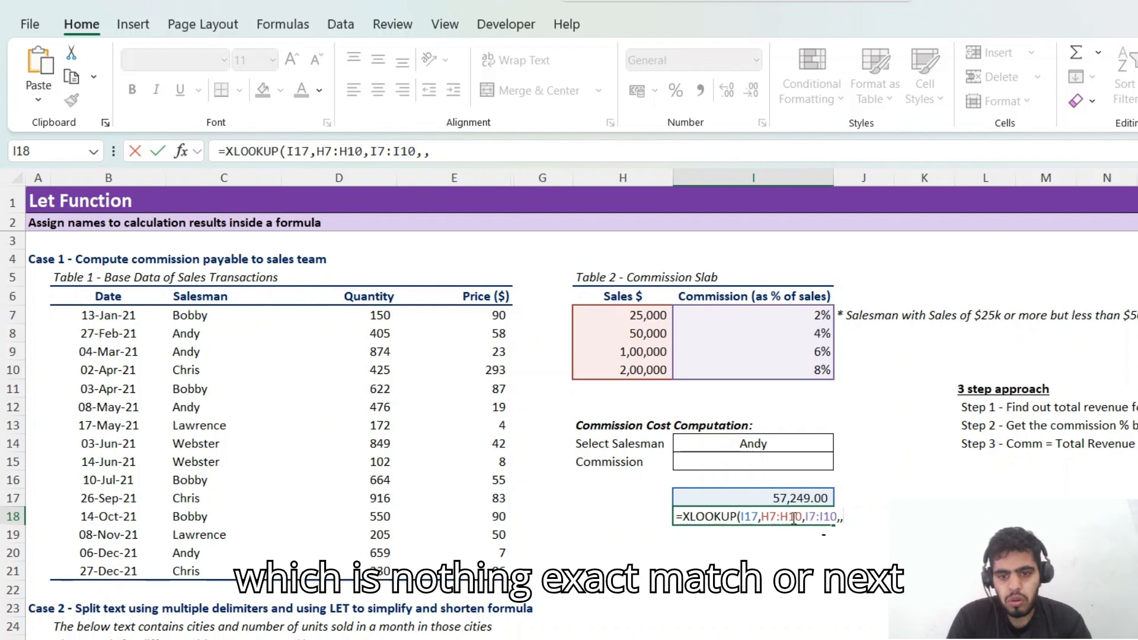
{"action": "type", "text": "-1"}
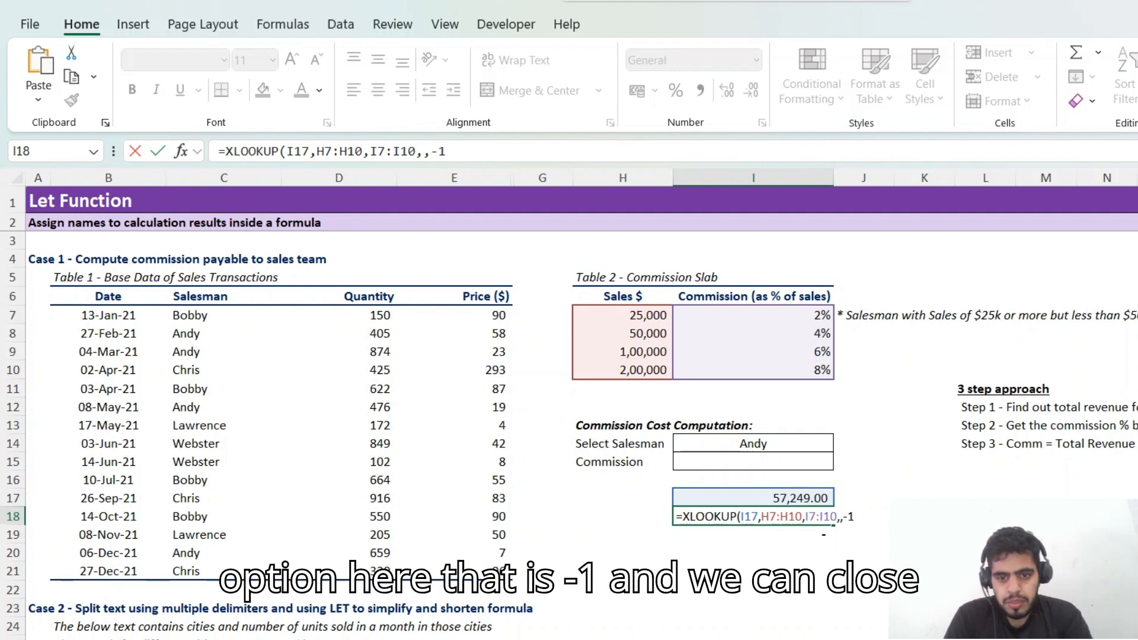
{"action": "type", "text": ")"}
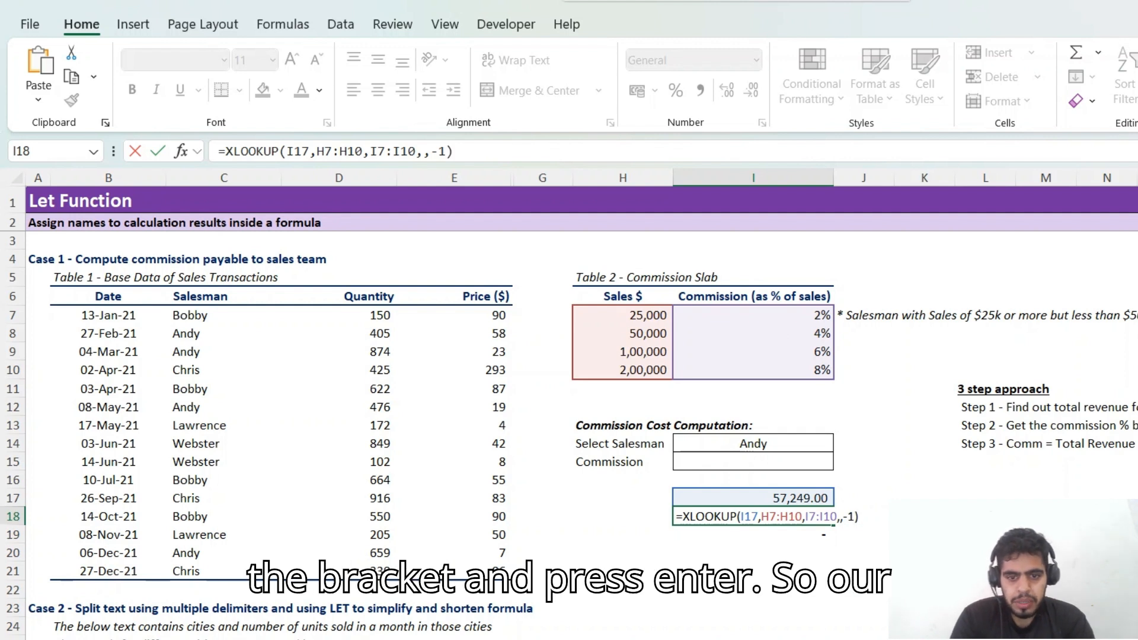
{"action": "key", "text": "Return"}
{"action": "key", "text": "Up"}
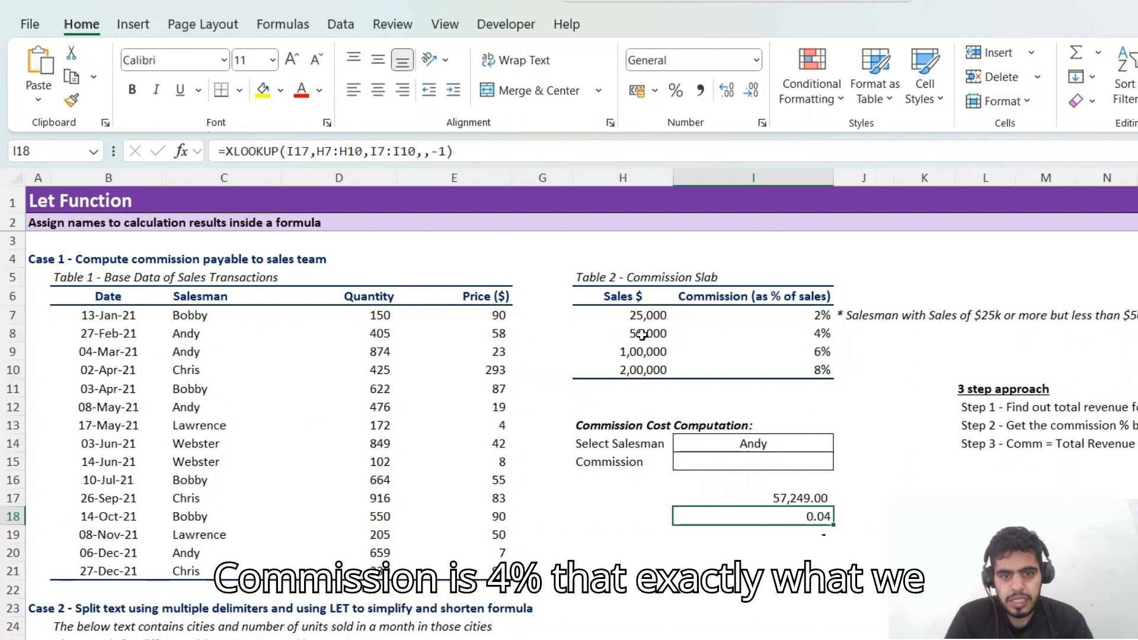
{"action": "left_click_drag", "start_coordinate": [642, 335], "coordinate": [812, 334]}
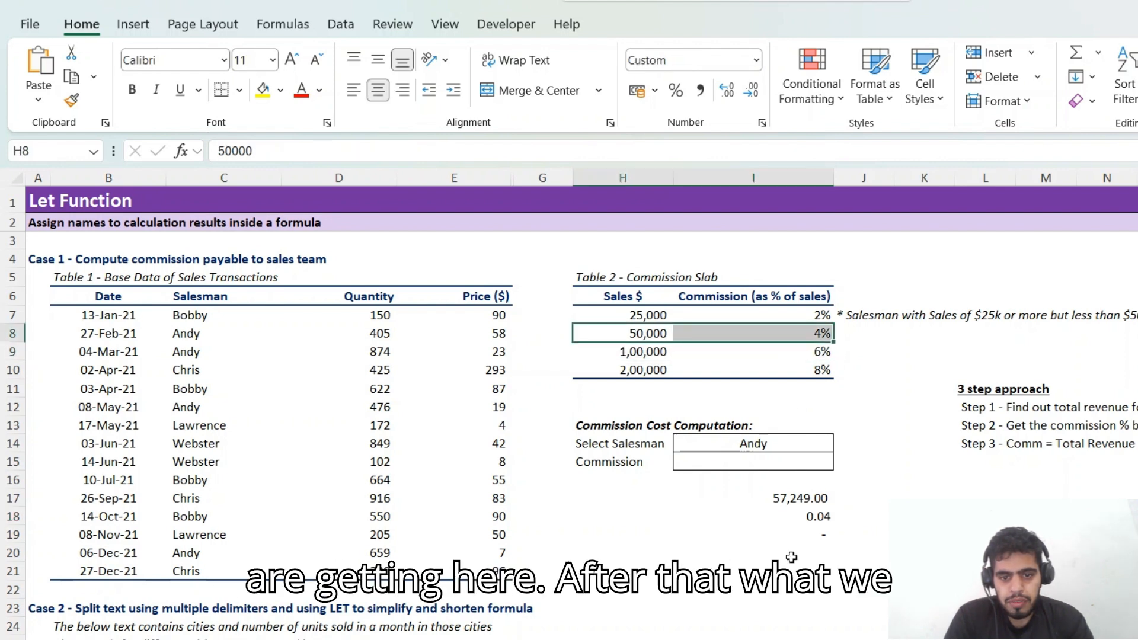
- Compute the commission amount in I19 with =I17*I18
{"action": "left_click", "coordinate": [797, 533]}
{"action": "type", "text": "="}
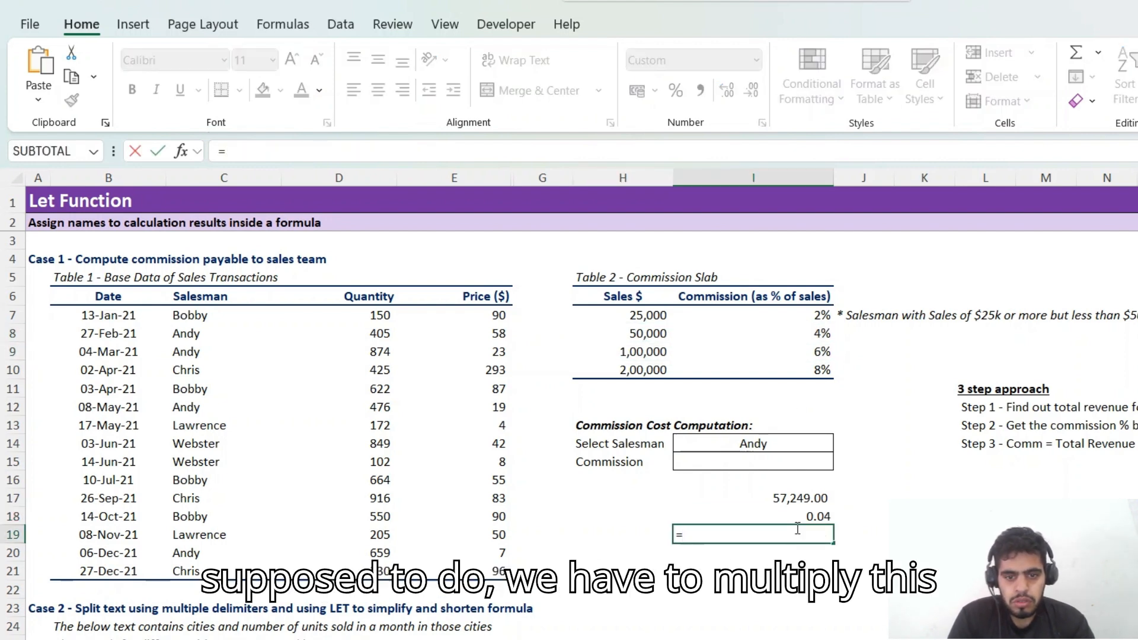
{"action": "key", "text": "Up"}
{"action": "key", "text": "Up"}
{"action": "type", "text": "*"}
{"action": "key", "text": "Up"}
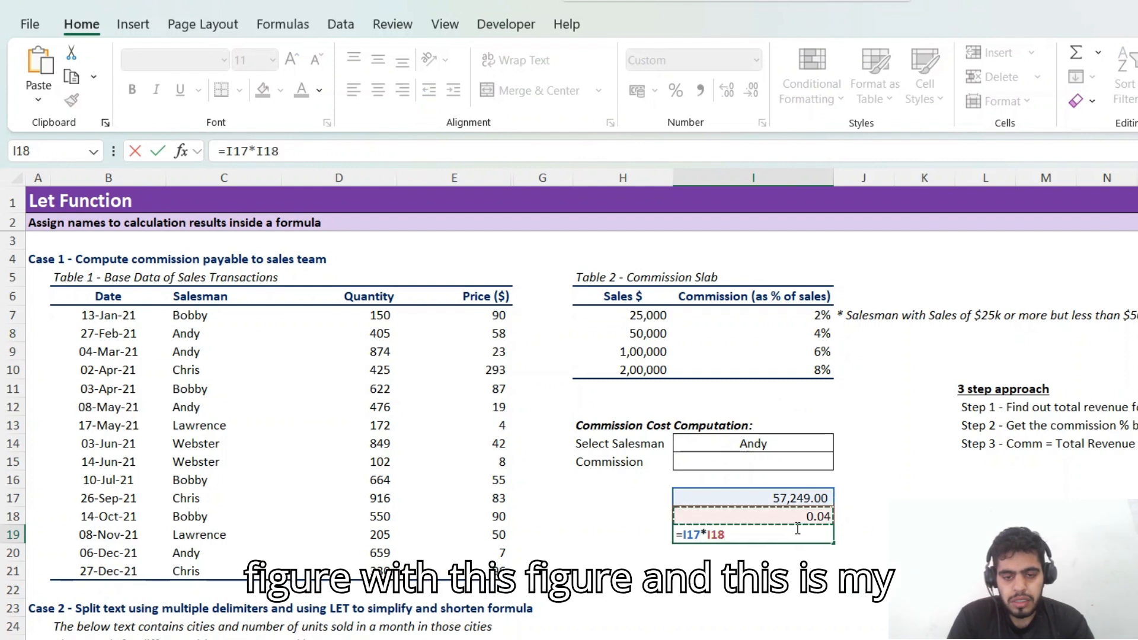
{"action": "key", "text": "ctrl+Return"}
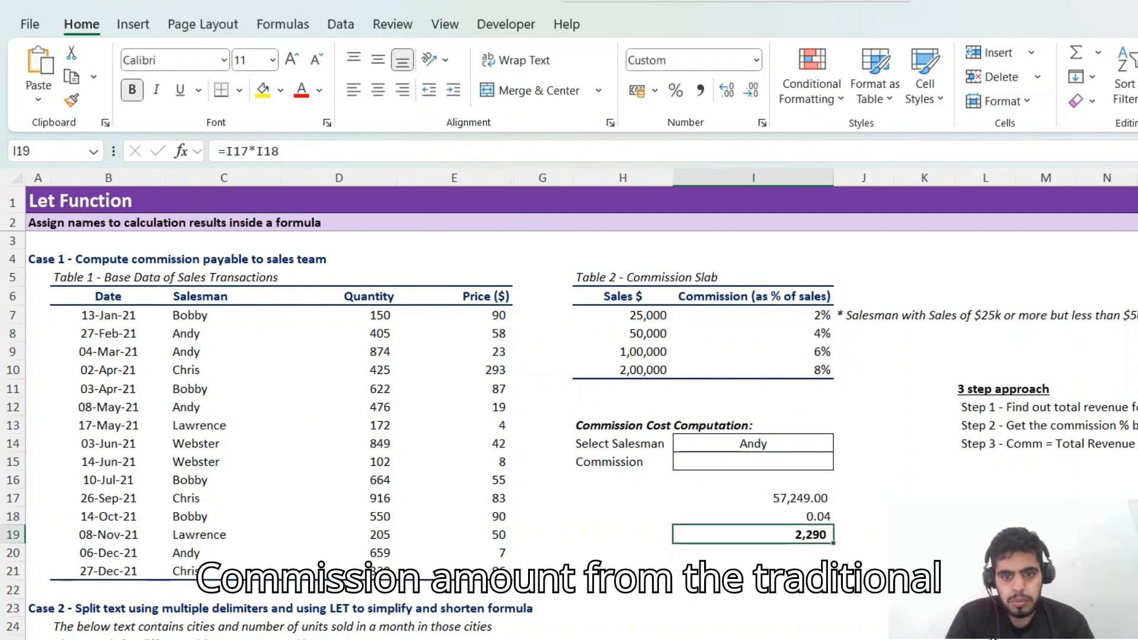
{"action": "key", "text": "F2"}
{"action": "key", "text": "Escape"}
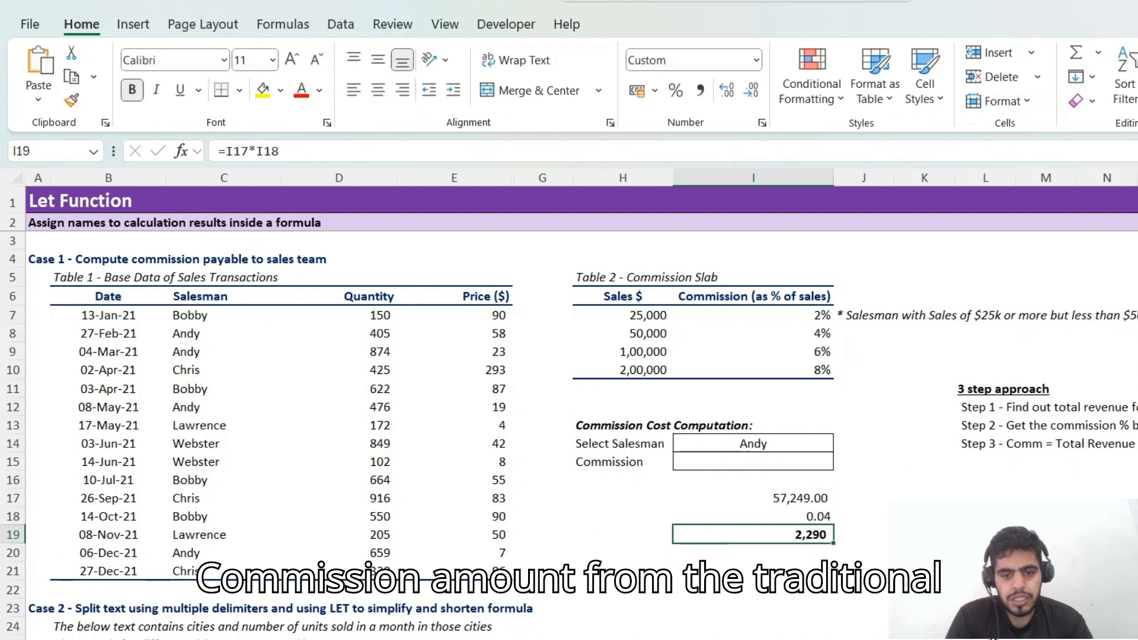
- Start a LET formula in the Commission cell I15 with Sales as its first name
{"action": "key", "text": "Up"}
{"action": "key", "text": "Up"}
{"action": "key", "text": "Up"}
{"action": "key", "text": "Up"}
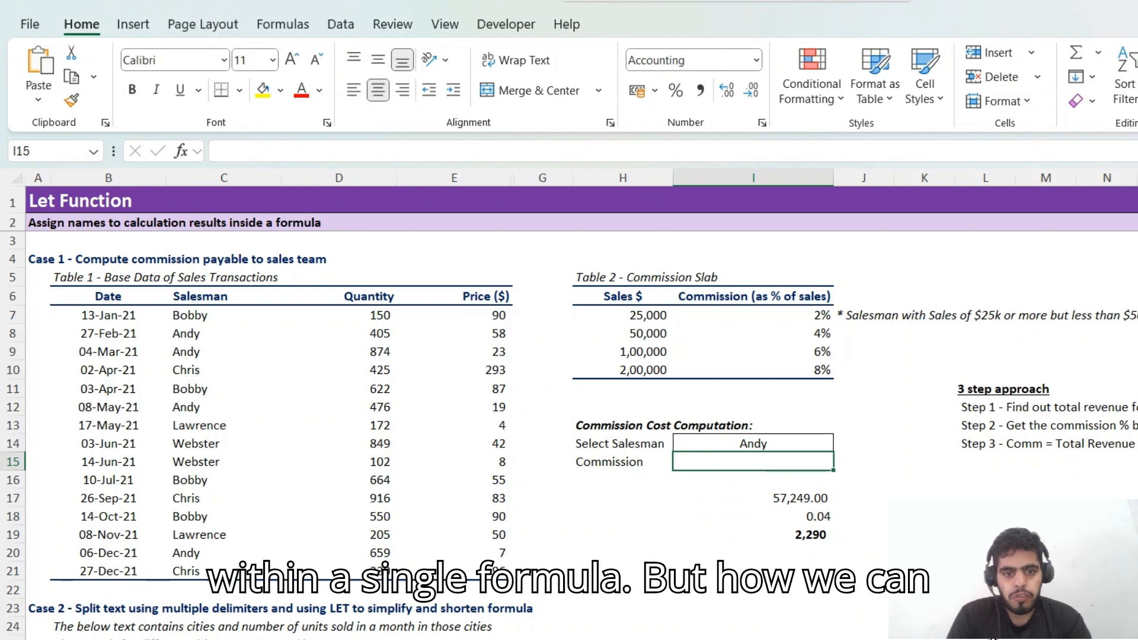
{"action": "type", "text": "=let"}
{"action": "key", "text": "Tab"}
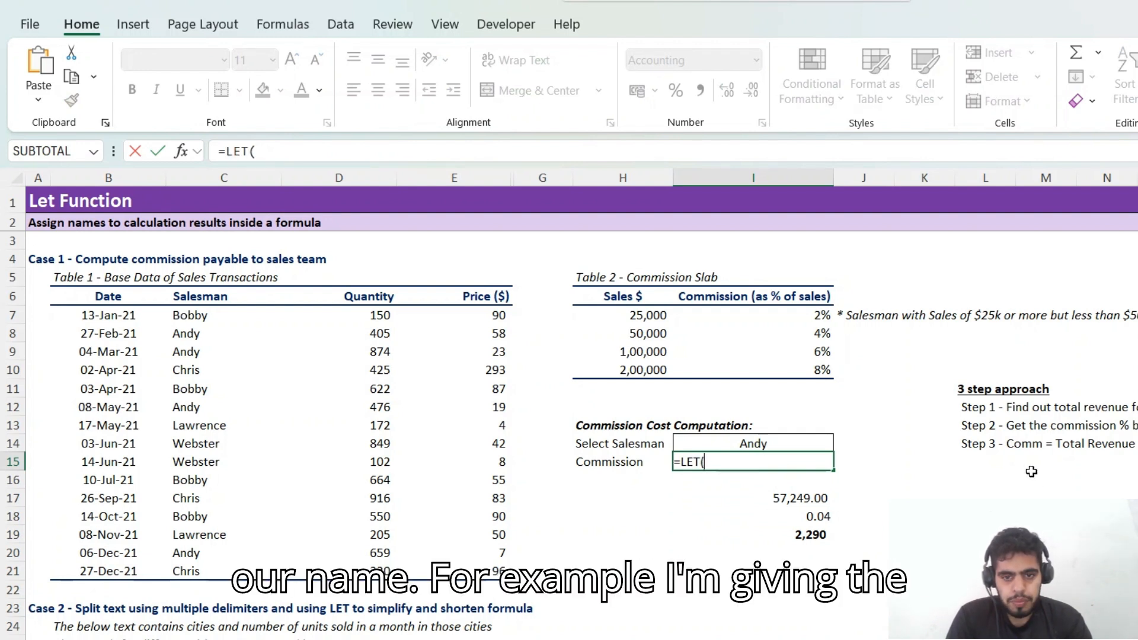
{"action": "type", "text": "Sales"}
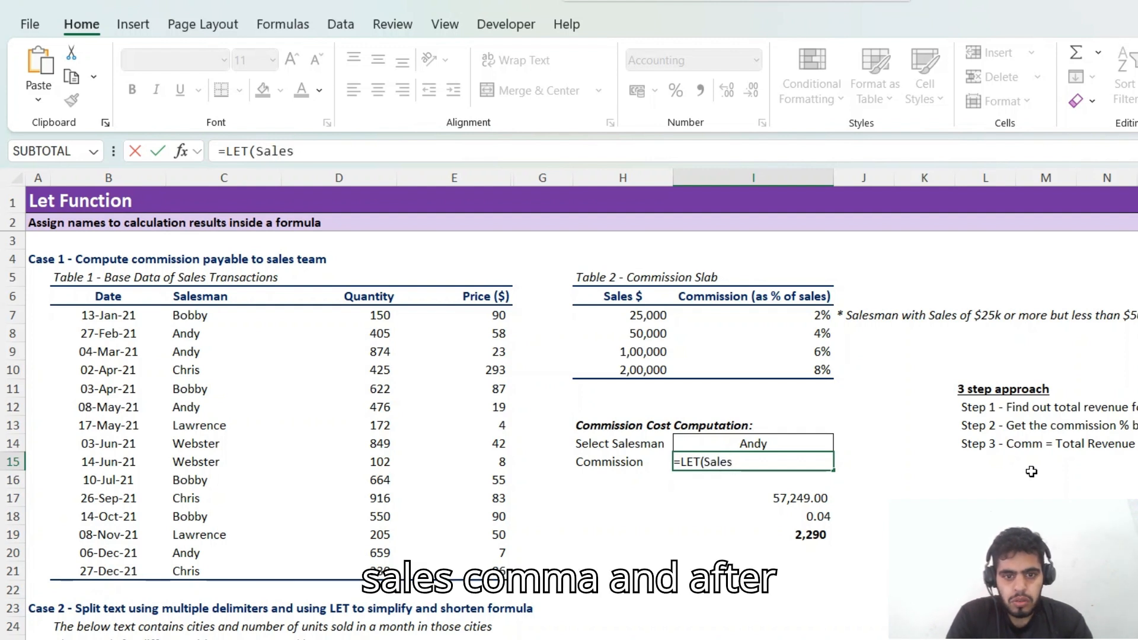
- Begin the Sales value in the LET formula as a SUM of quantities times prices, SUM((D7:D21*E7:E21)*(
{"action": "type", "text": ",sum"}
{"action": "key", "text": "Tab"}
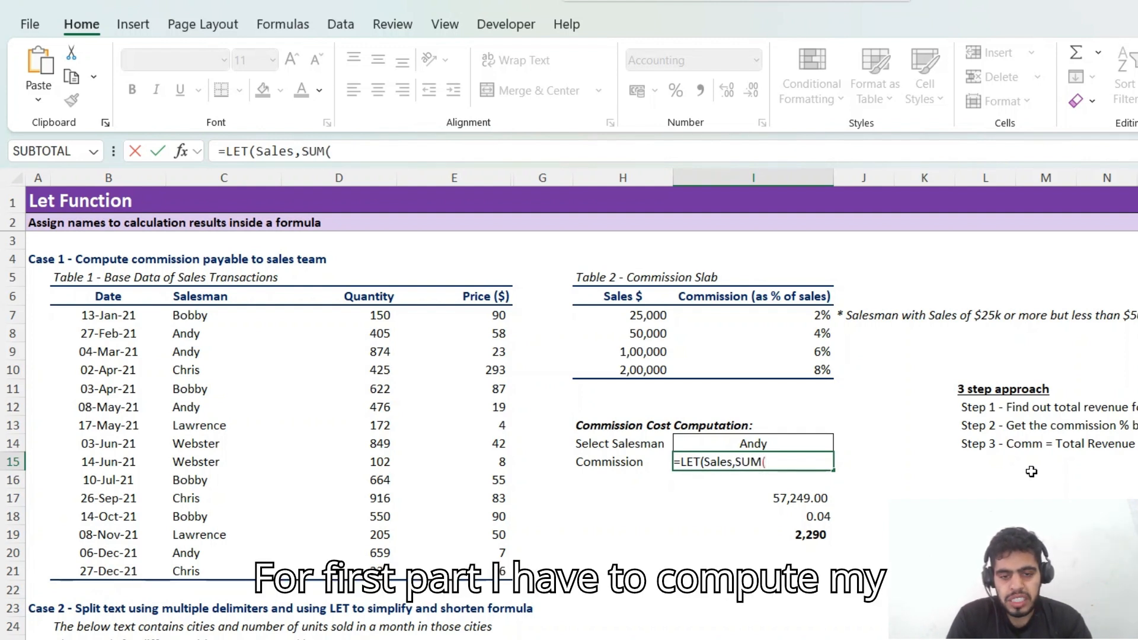
{"action": "type", "text": "("}
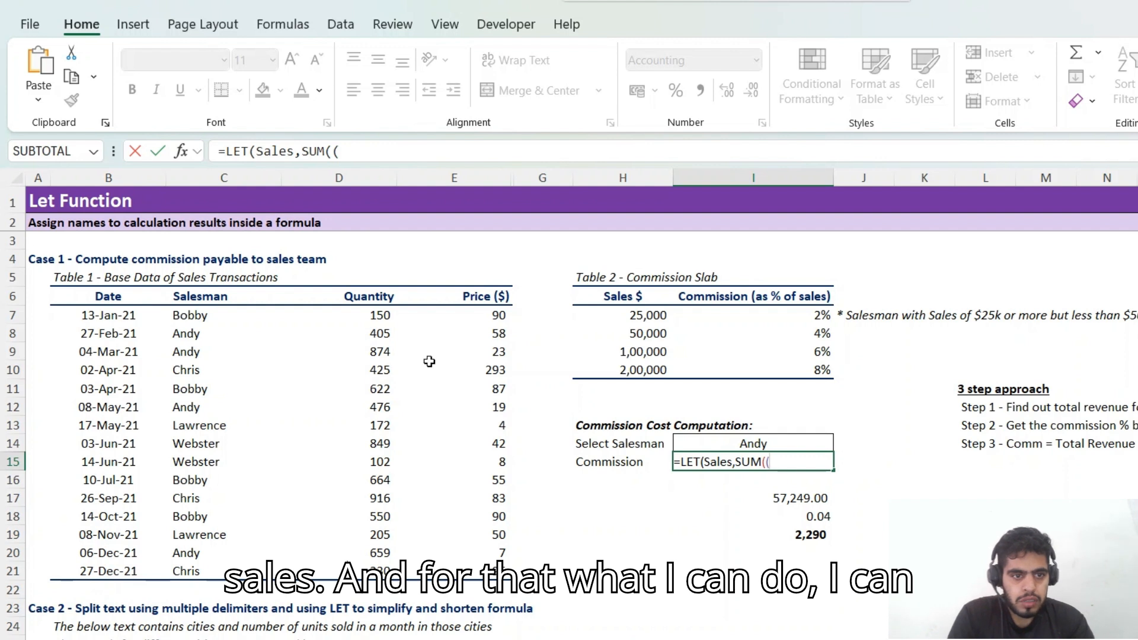
{"action": "left_click_drag", "start_coordinate": [375, 314], "coordinate": [382, 563]}
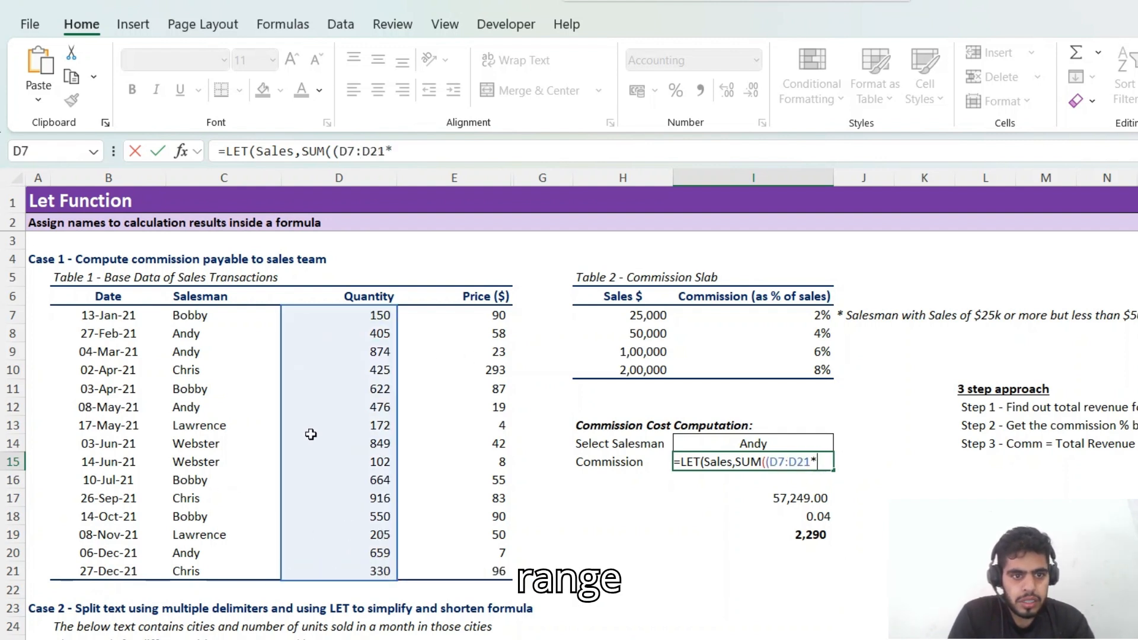
{"action": "left_click_drag", "start_coordinate": [447, 314], "coordinate": [452, 565]}
{"action": "type", "text": ")*("}
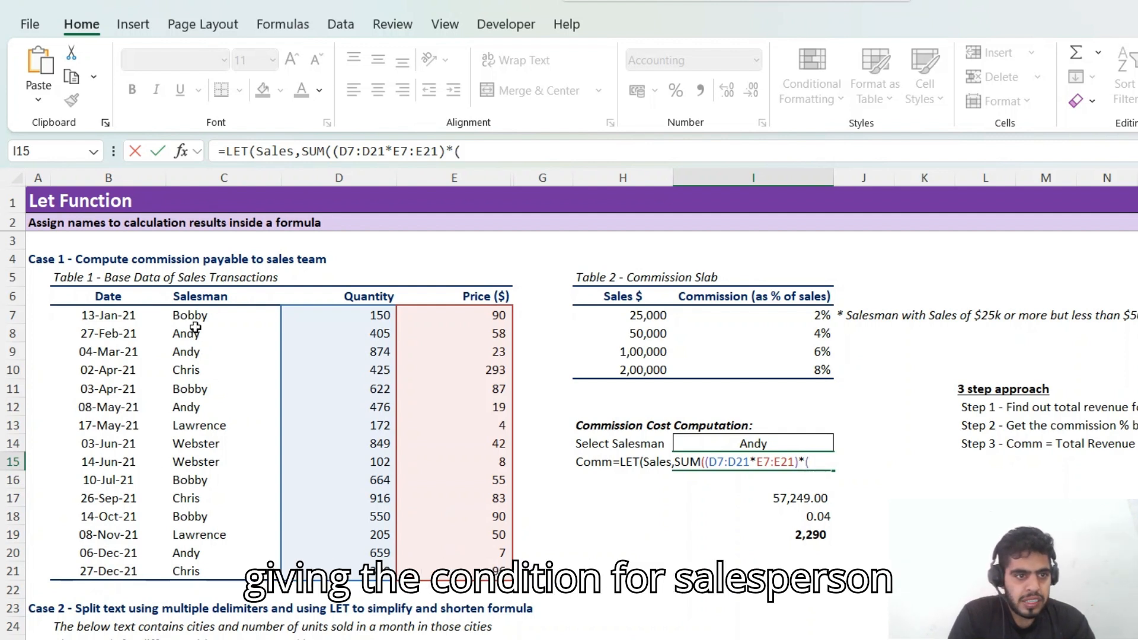
- Restrict the Sales sum to the selected salesman with the condition C7:C21=I14, closing the SUM argument
{"action": "left_click_drag", "start_coordinate": [189, 316], "coordinate": [212, 568]}
{"action": "type", "text": "="}
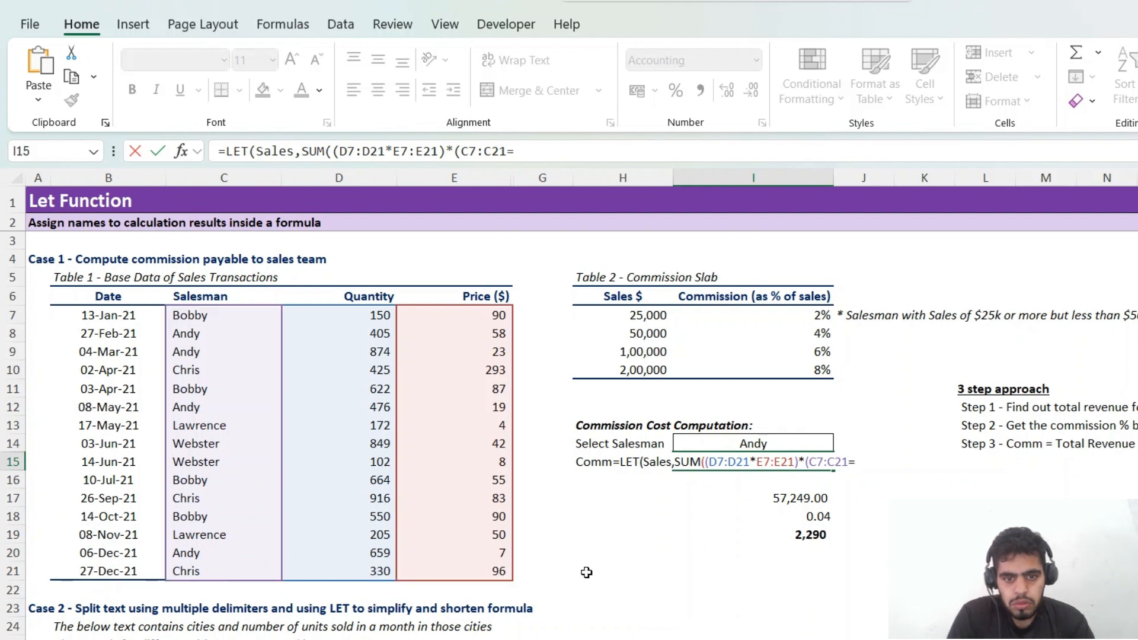
{"action": "left_click", "coordinate": [714, 442]}
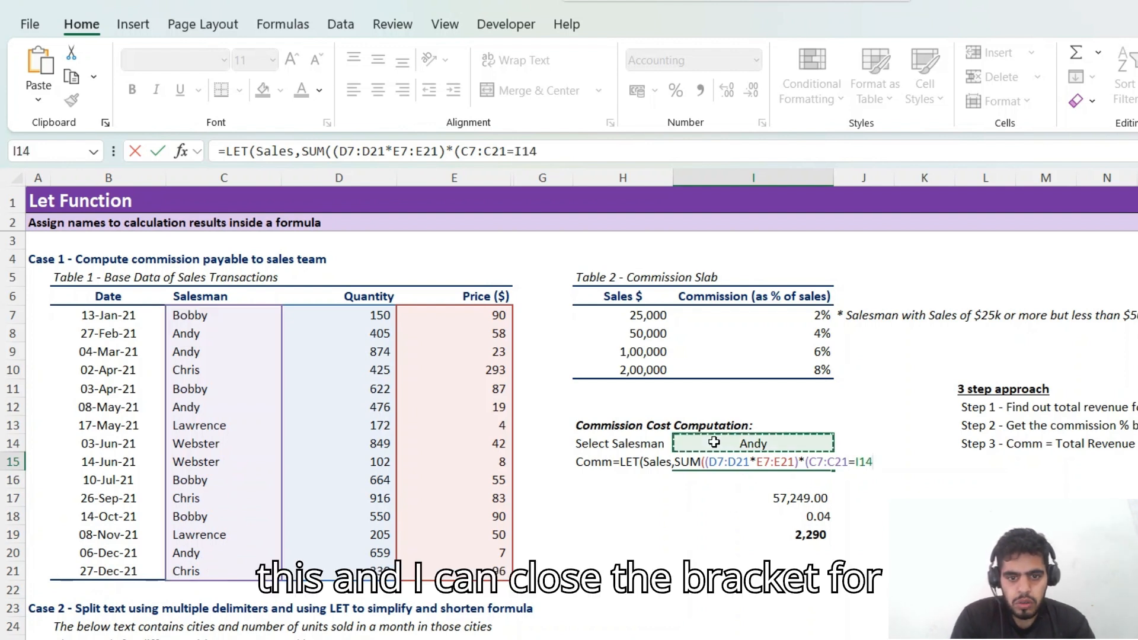
{"action": "type", "text": ")"}
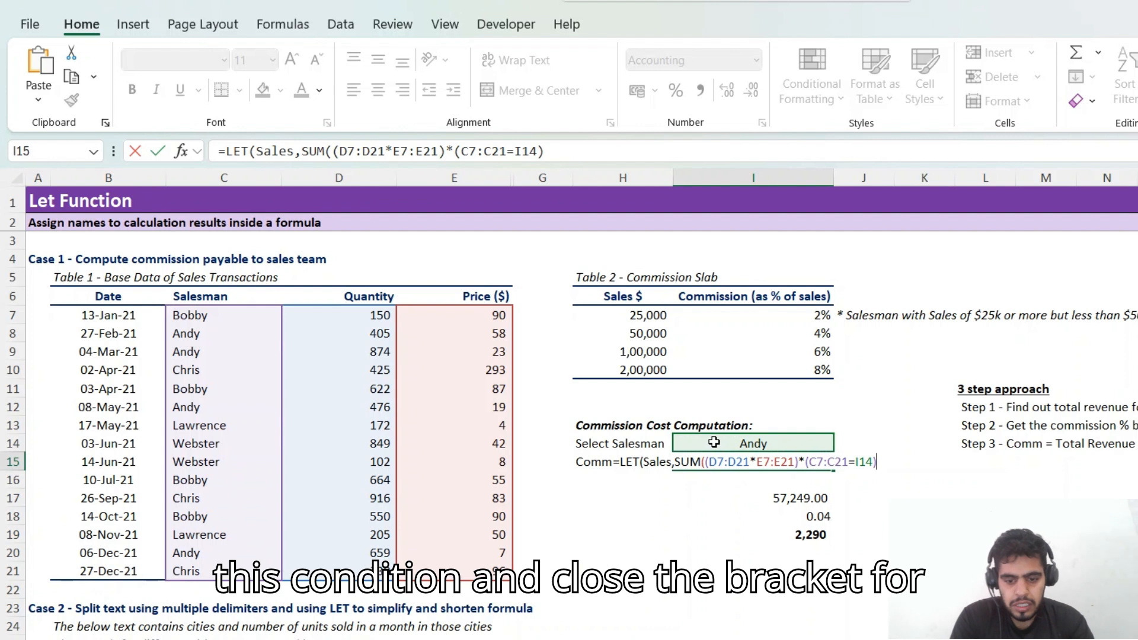
{"action": "type", "text": ")"}
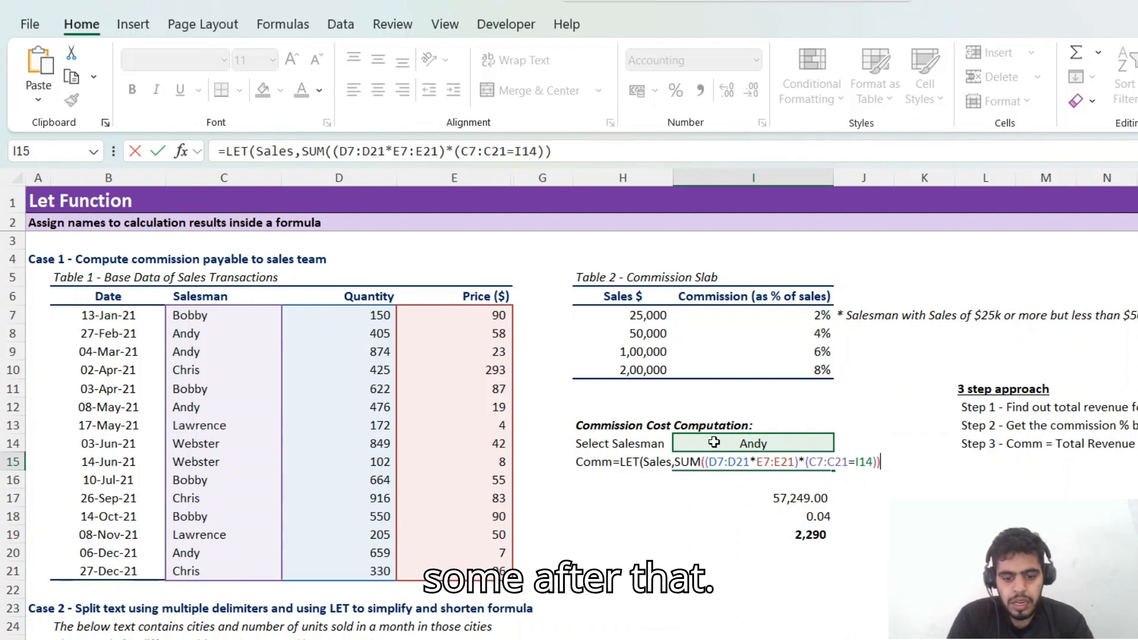
{"action": "type", "text": ","}
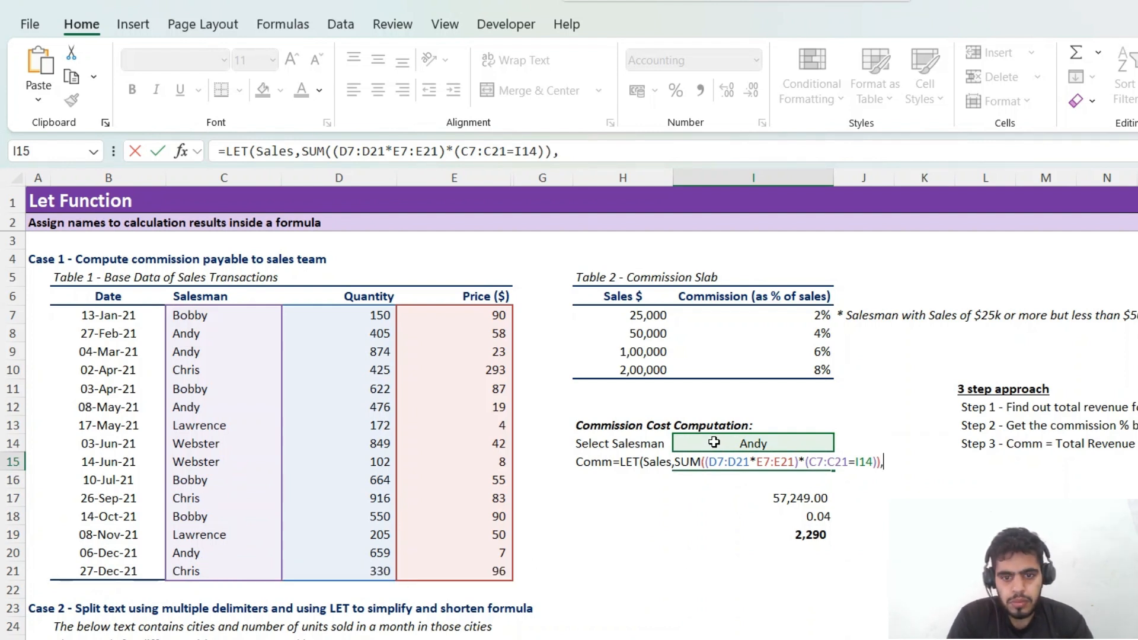
- On a new line of the LET formula, define the name comm as an XLOOKUP with Sales as the lookup value
{"action": "key", "text": "alt+Return"}
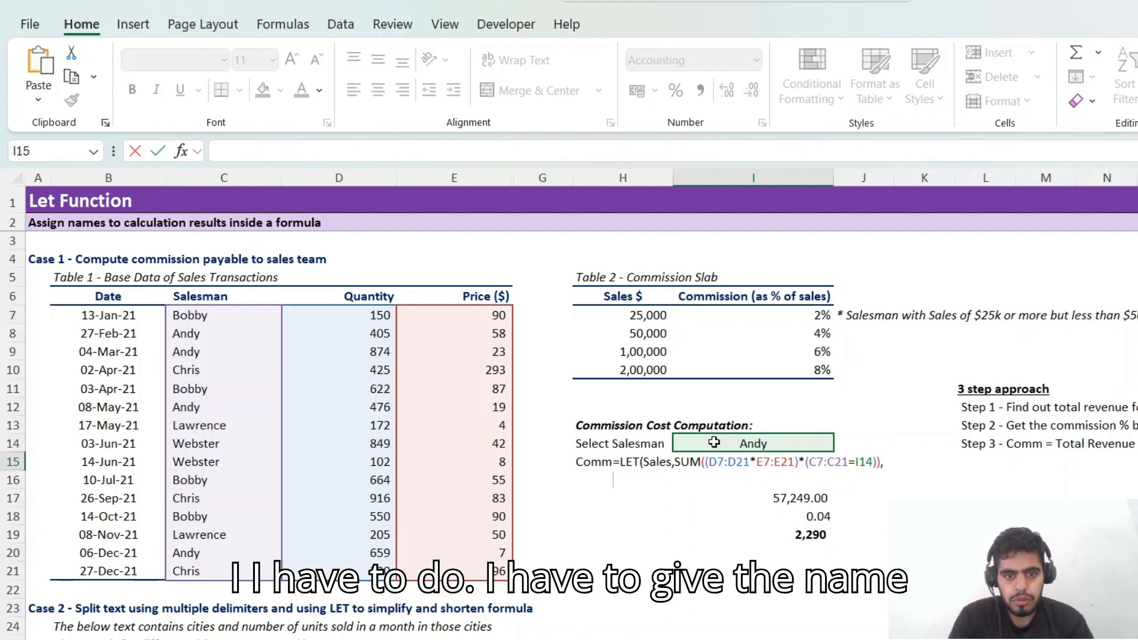
{"action": "type", "text": "co"}
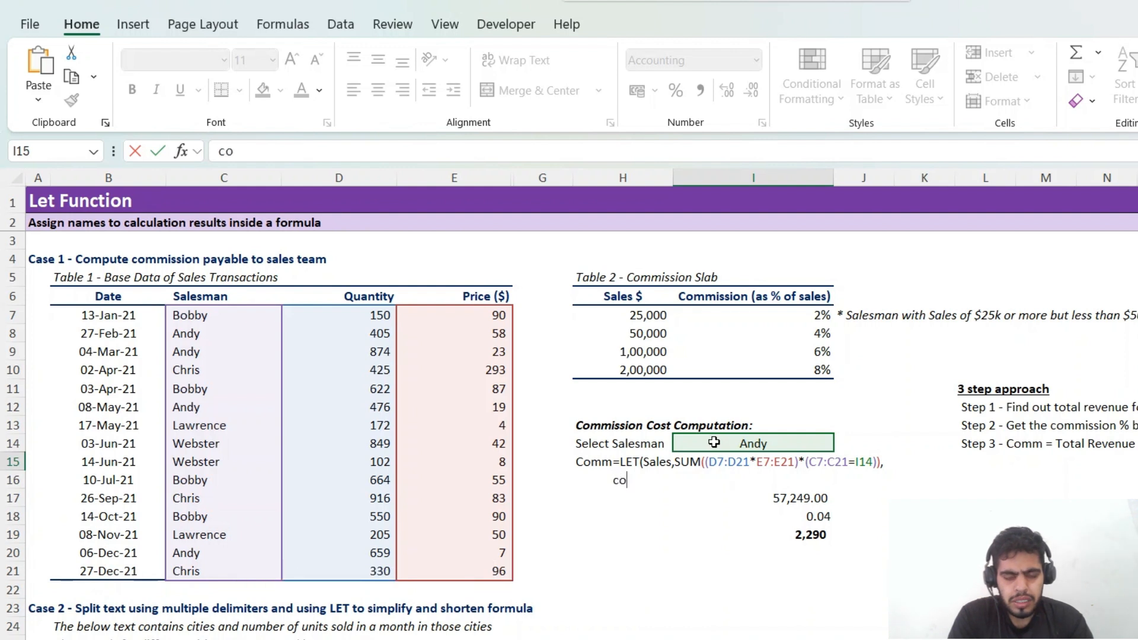
{"action": "type", "text": "mm"}
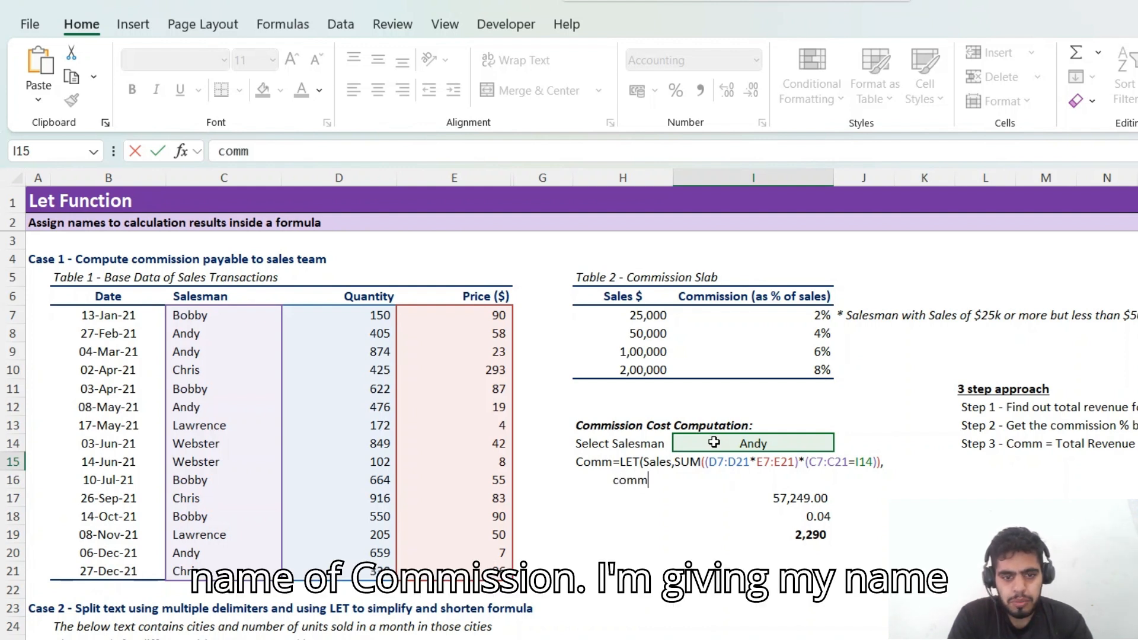
{"action": "type", "text": ",xl"}
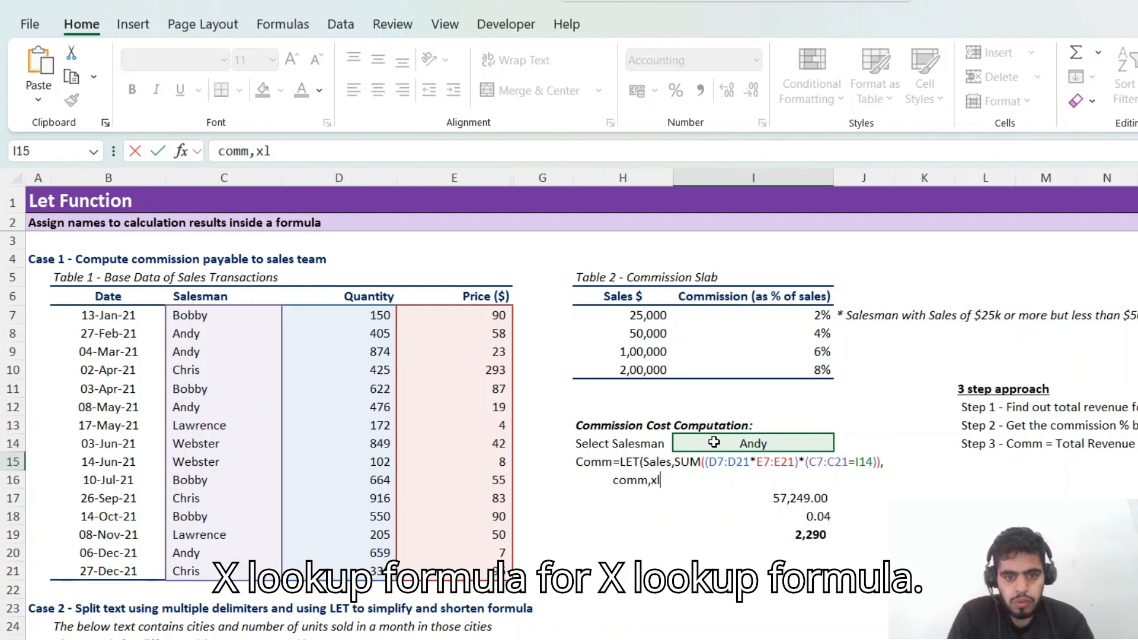
{"action": "key", "text": "Tab"}
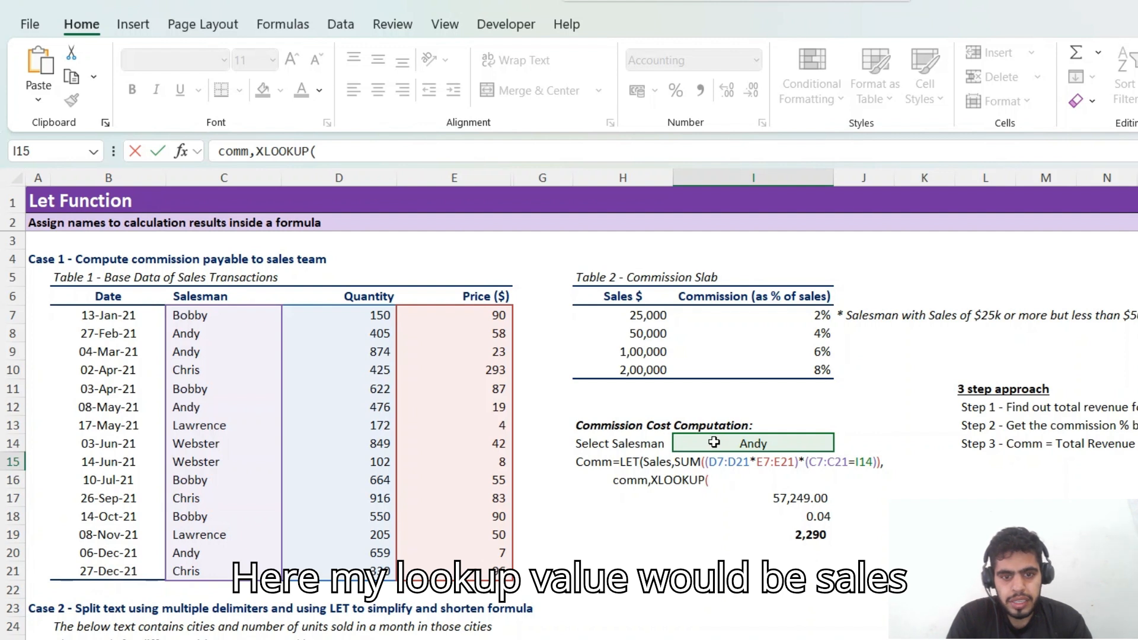
{"action": "type", "text": "sales"}
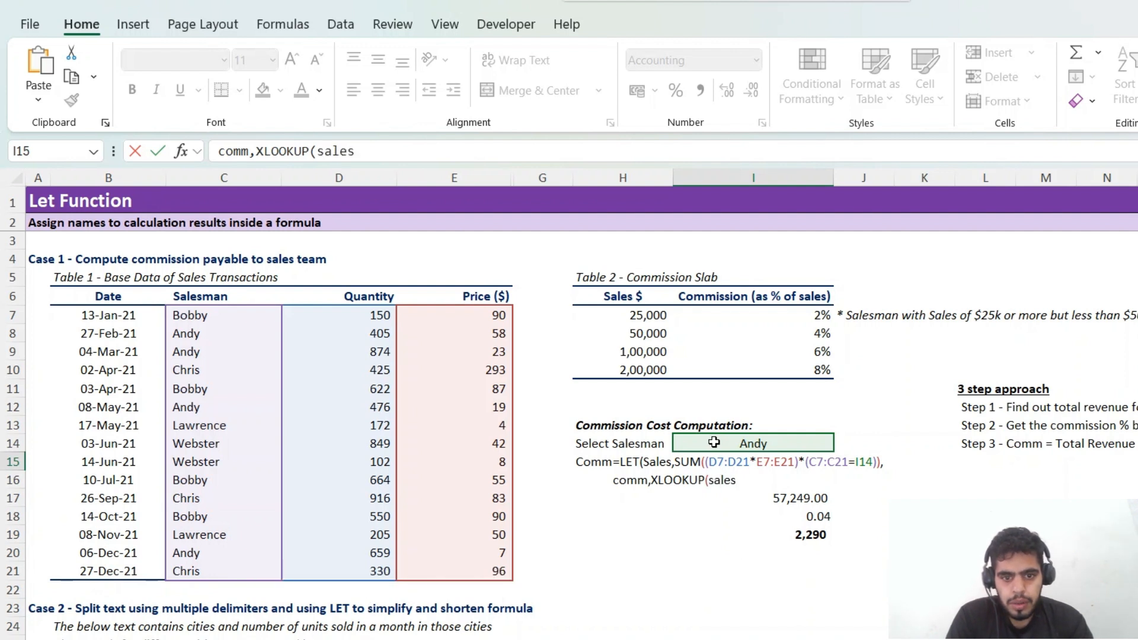
{"action": "key", "text": "Tab"}
{"action": "type", "text": ","}
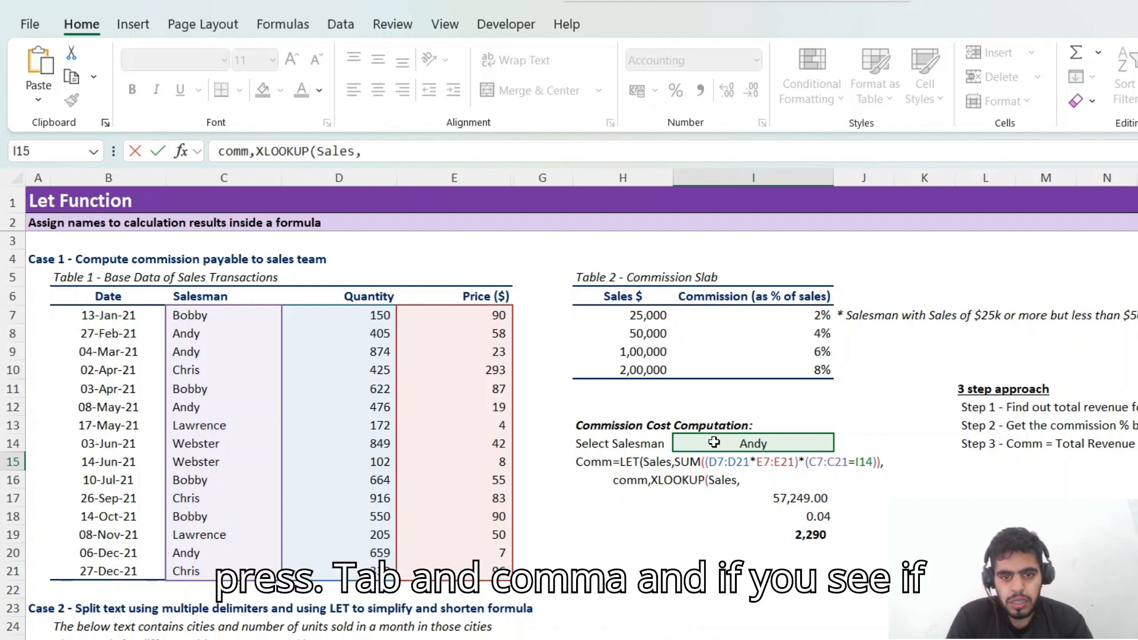
{"action": "key", "text": "BackSpace"}
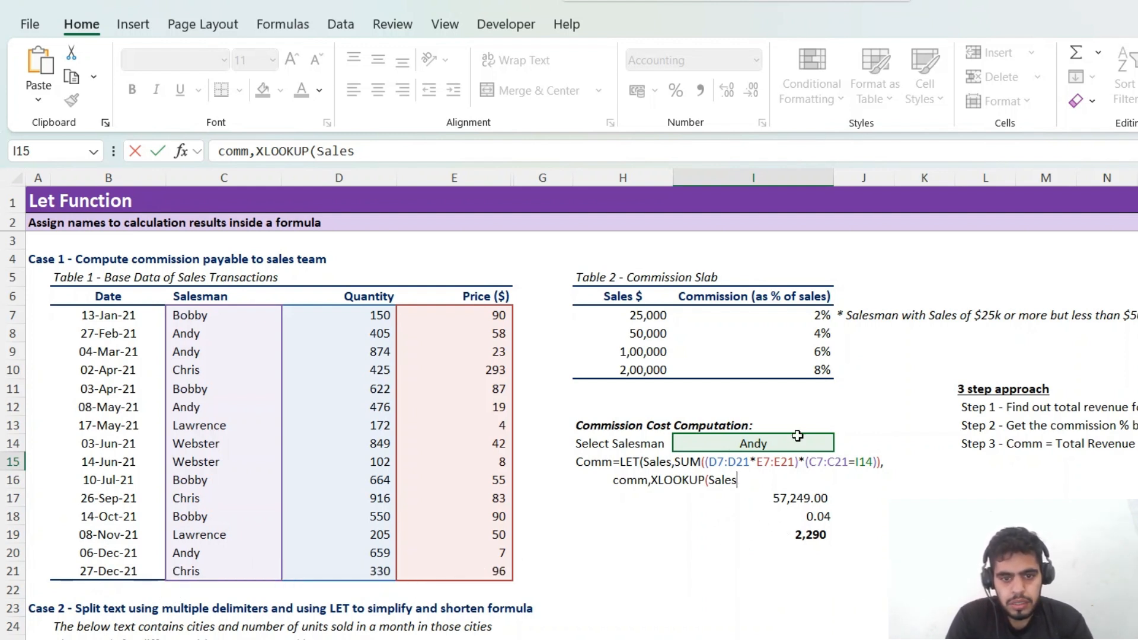
{"action": "type", "text": ","}
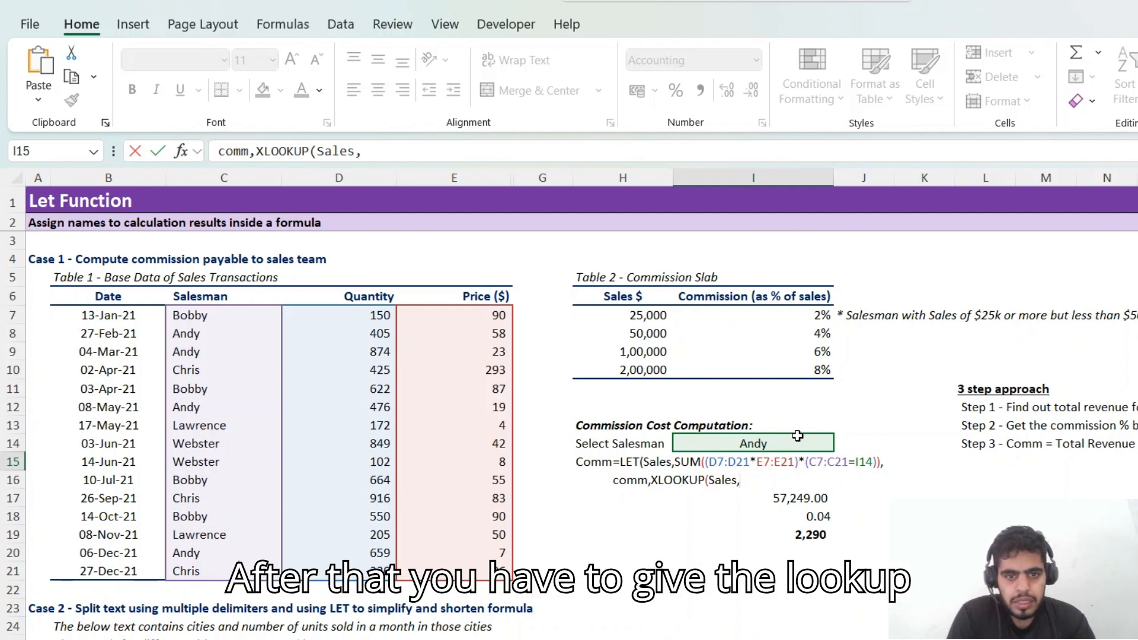
- Complete the comm XLOOKUP with lookup array H7:H10, return array I7:I10 and match mode -1, leaving the not-found argument empty
{"action": "left_click_drag", "start_coordinate": [643, 316], "coordinate": [643, 373]}
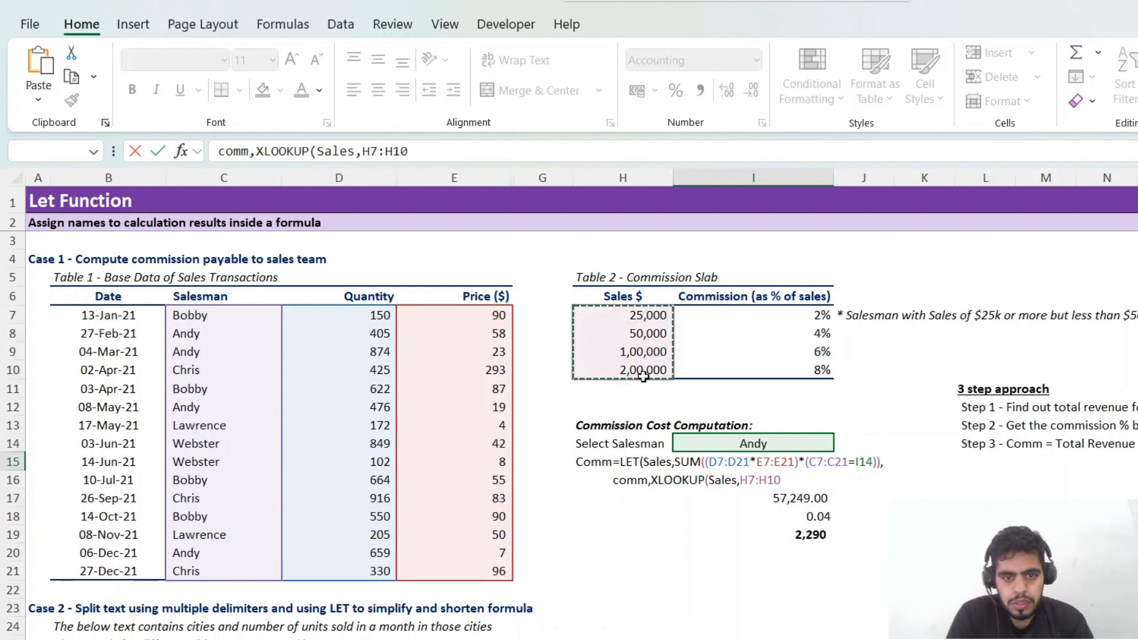
{"action": "type", "text": ","}
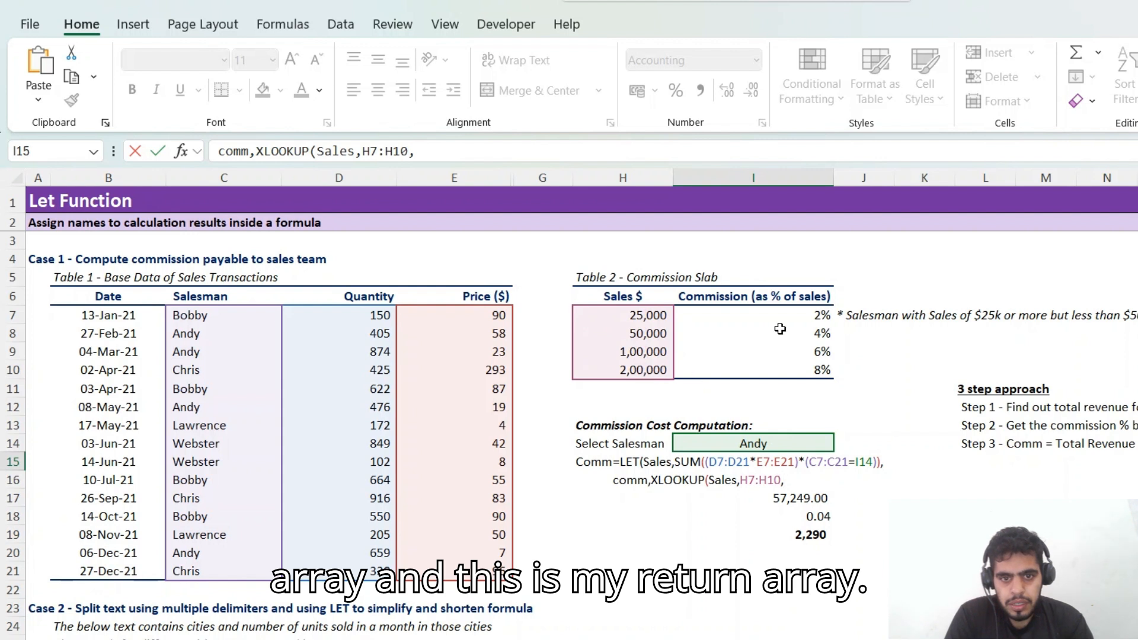
{"action": "left_click", "coordinate": [769, 315]}
{"action": "left_click_drag", "start_coordinate": [768, 338], "coordinate": [772, 374]}
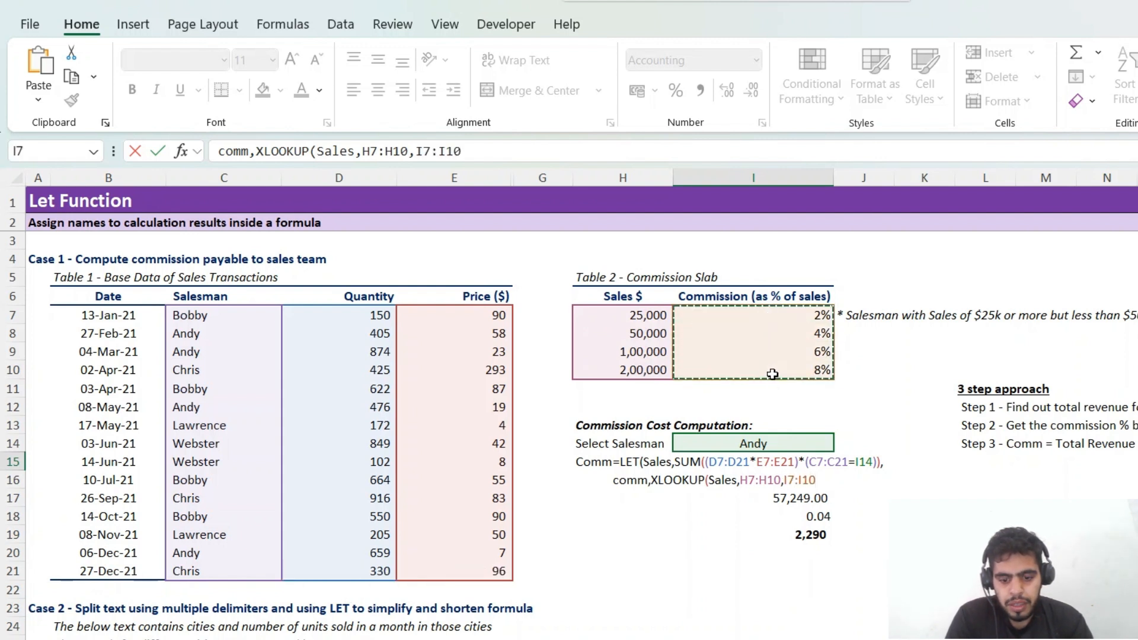
{"action": "type", "text": ",,"}
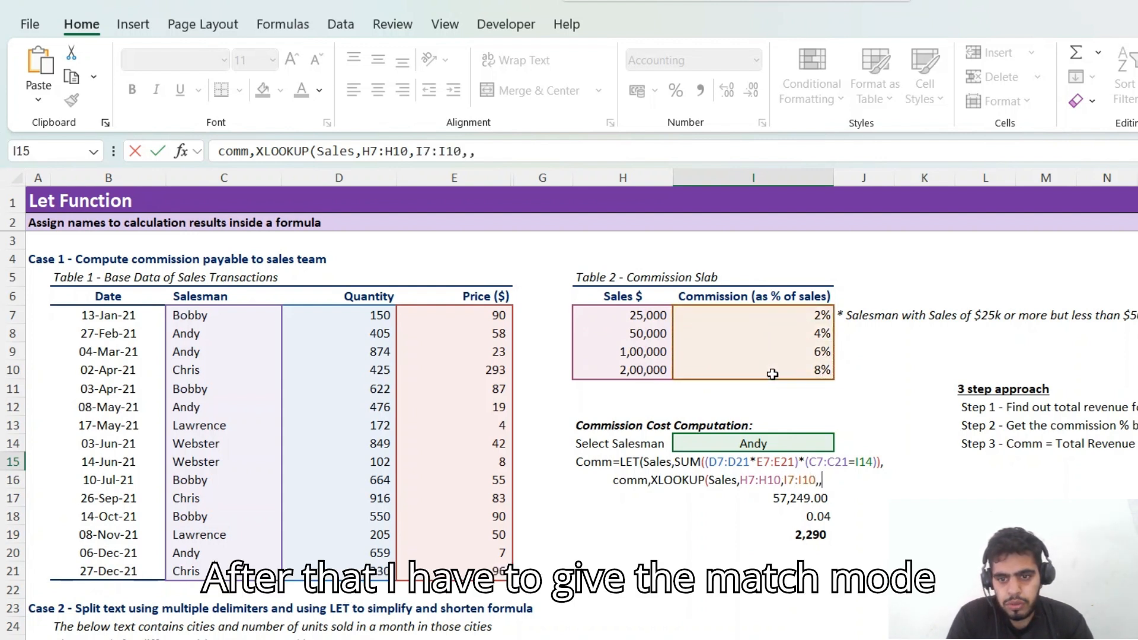
{"action": "type", "text": "-1"}
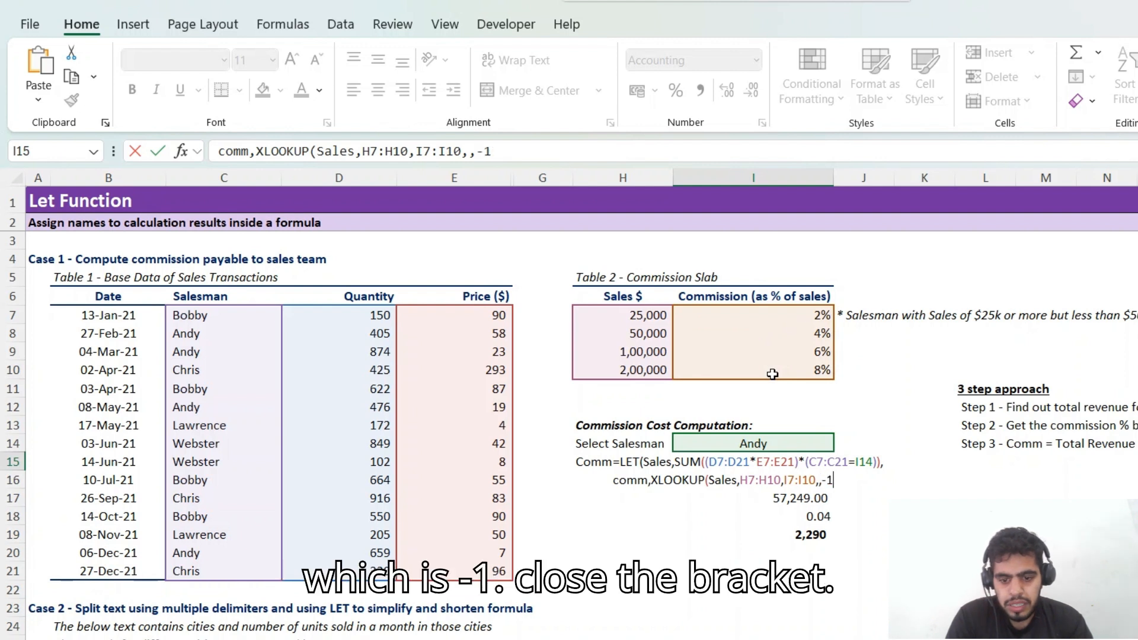
{"action": "type", "text": ")"}
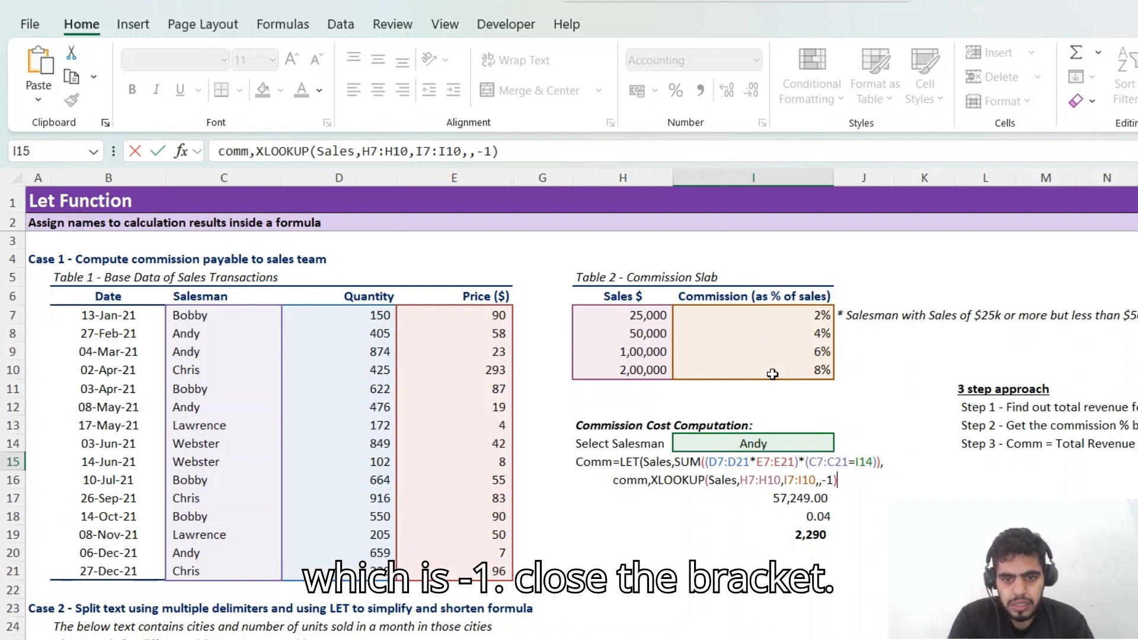
- Set comm as the LET formula's final calculation and enter the formula in I15
{"action": "type", "text": ","}
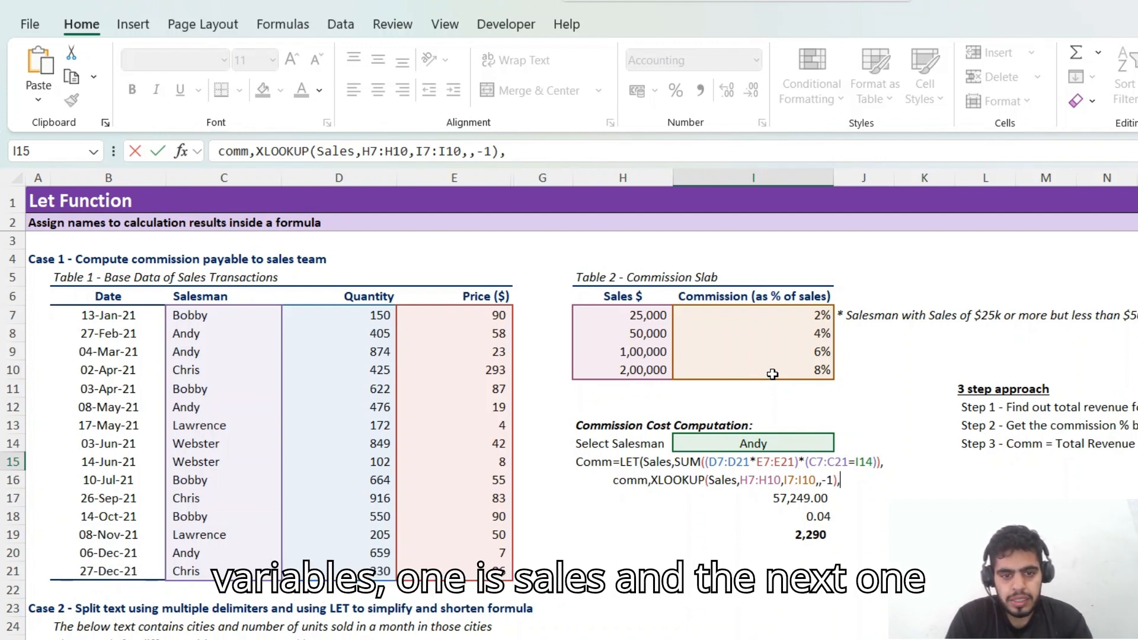
{"action": "type", "text": "comm"}
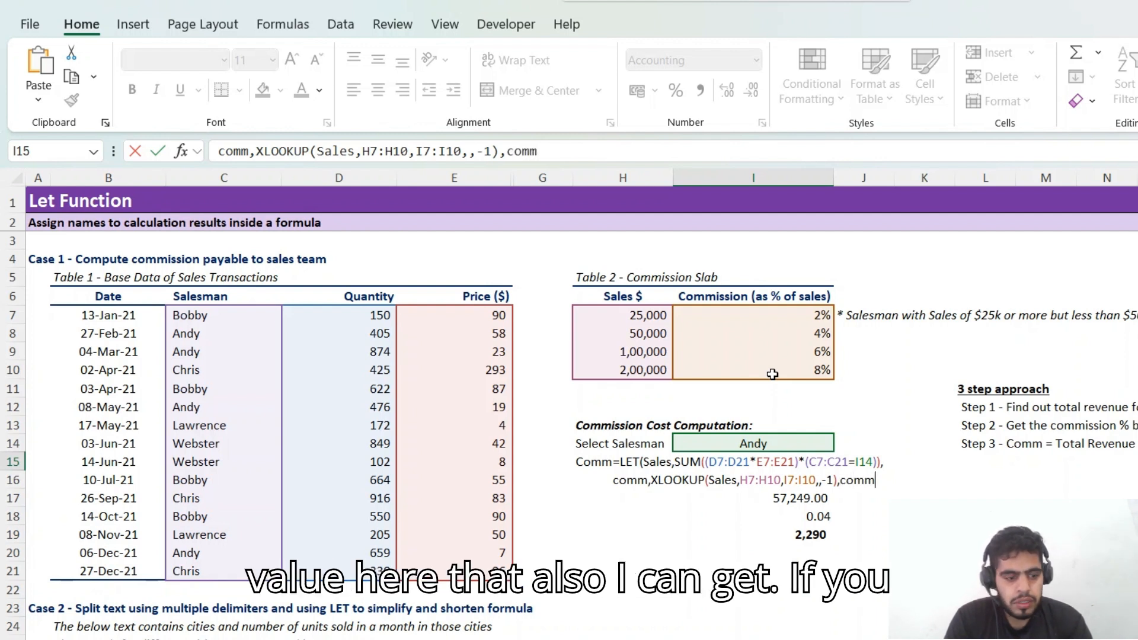
{"action": "key", "text": "Return"}
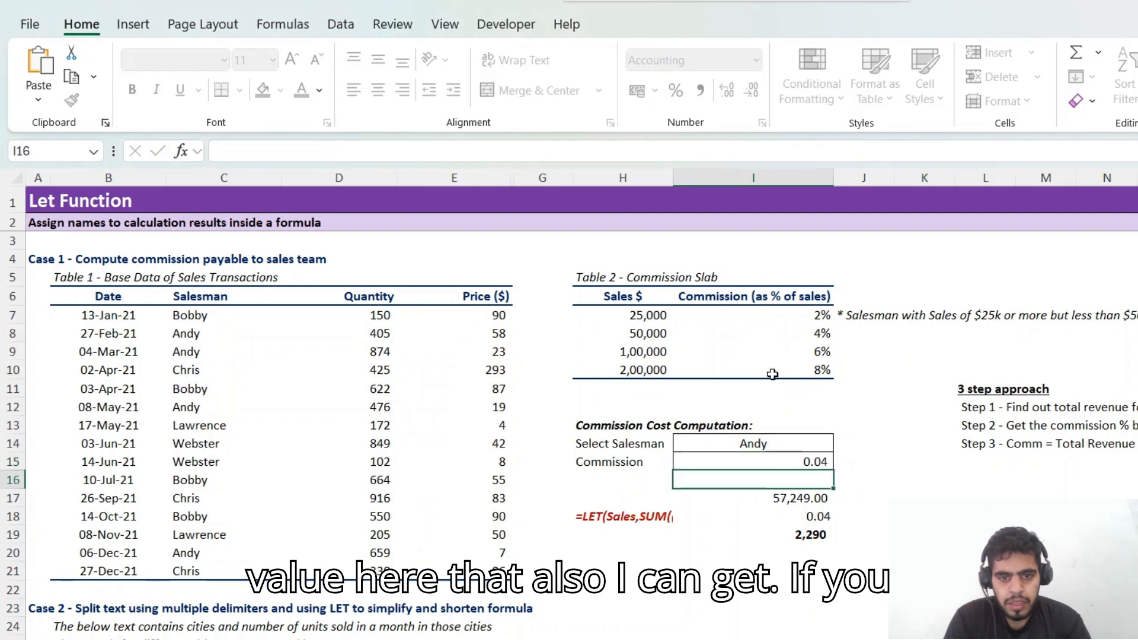
- Replace the final comm argument of the LET formula in I15 with Sales and enter the formula
{"action": "key", "text": "Up"}
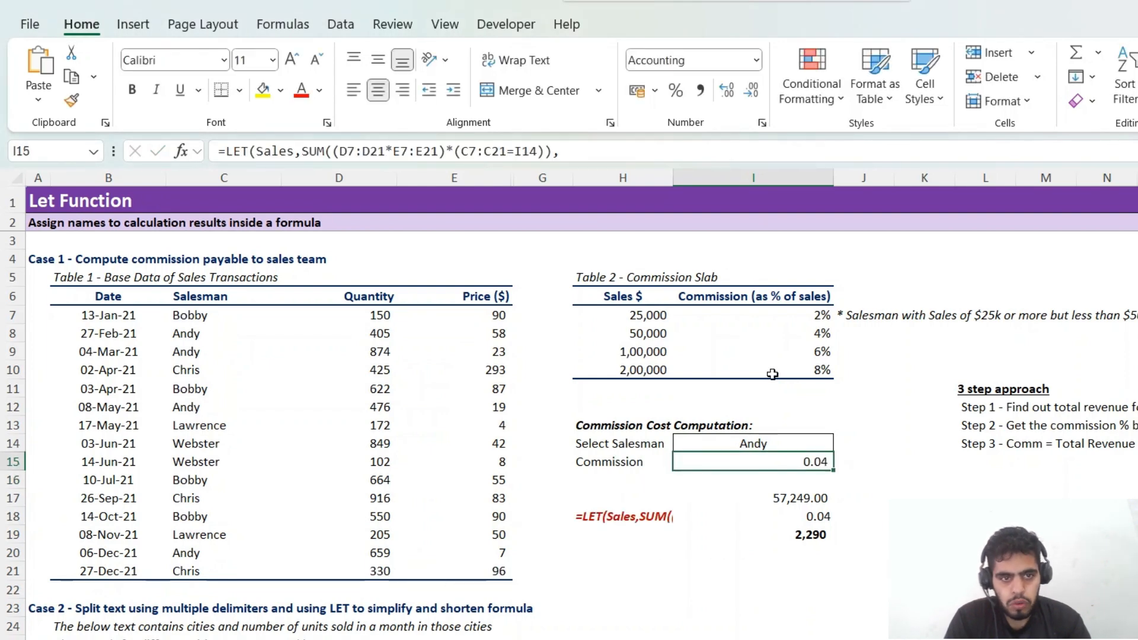
{"action": "key", "text": "F2"}
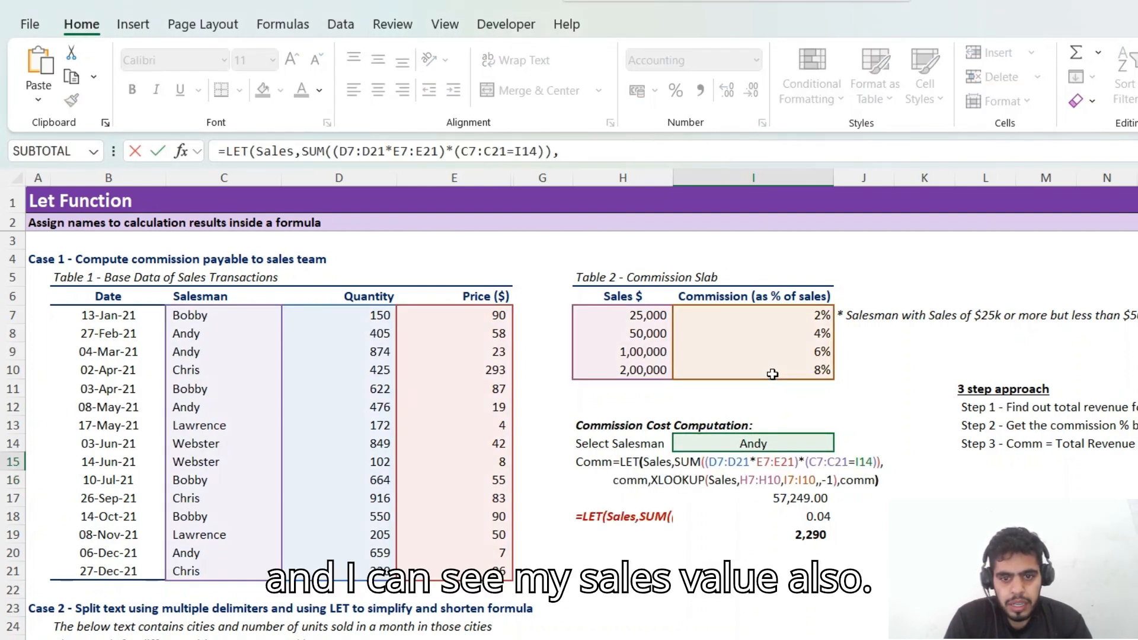
{"action": "key", "text": "BackSpace"}
{"action": "key", "text": "BackSpace"}
{"action": "key", "text": "BackSpace"}
{"action": "key", "text": "BackSpace"}
{"action": "type", "text": "sal"}
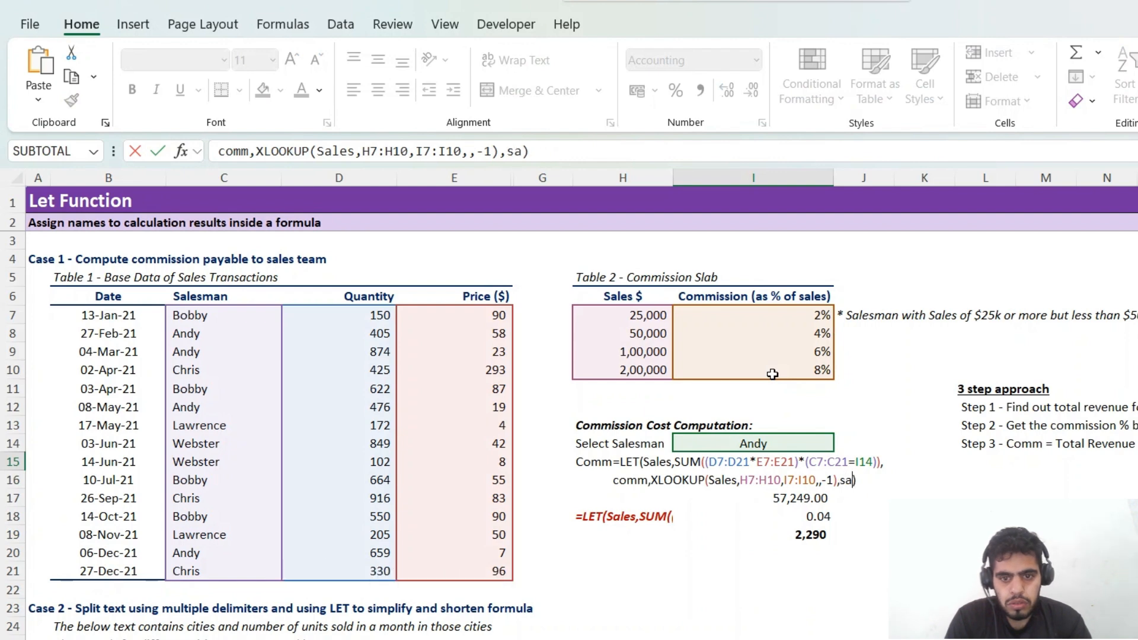
{"action": "type", "text": "es"}
{"action": "key", "text": "Return"}
- Change the final calculation of the LET formula in I15 to Sales*comm and enter it
{"action": "key", "text": "Up"}
{"action": "key", "text": "F2"}
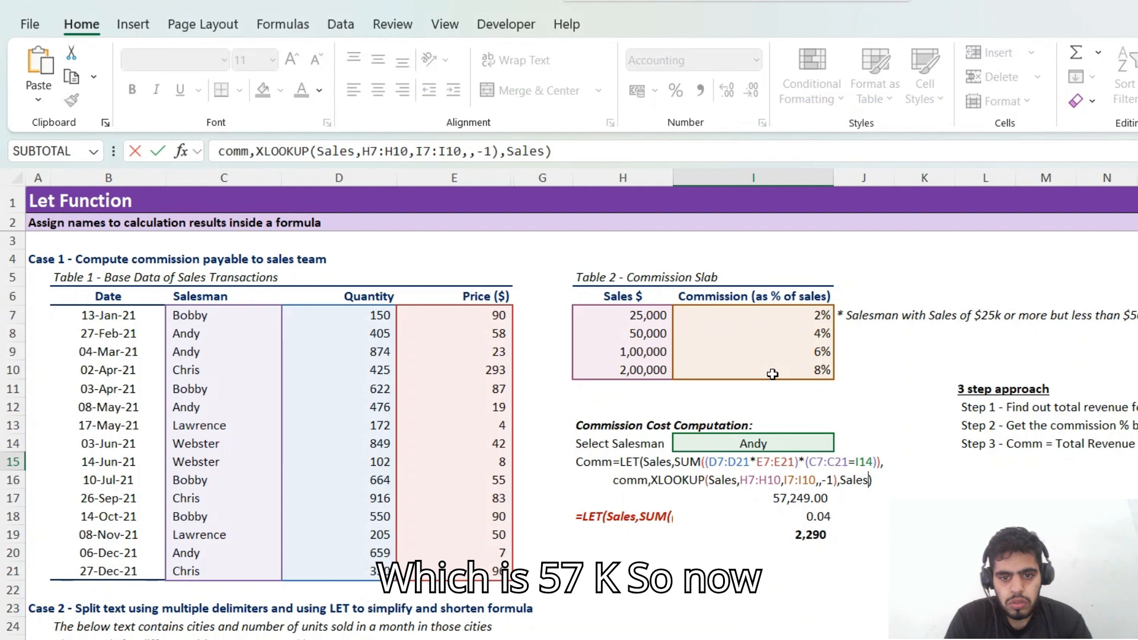
{"action": "type", "text": "*c"}
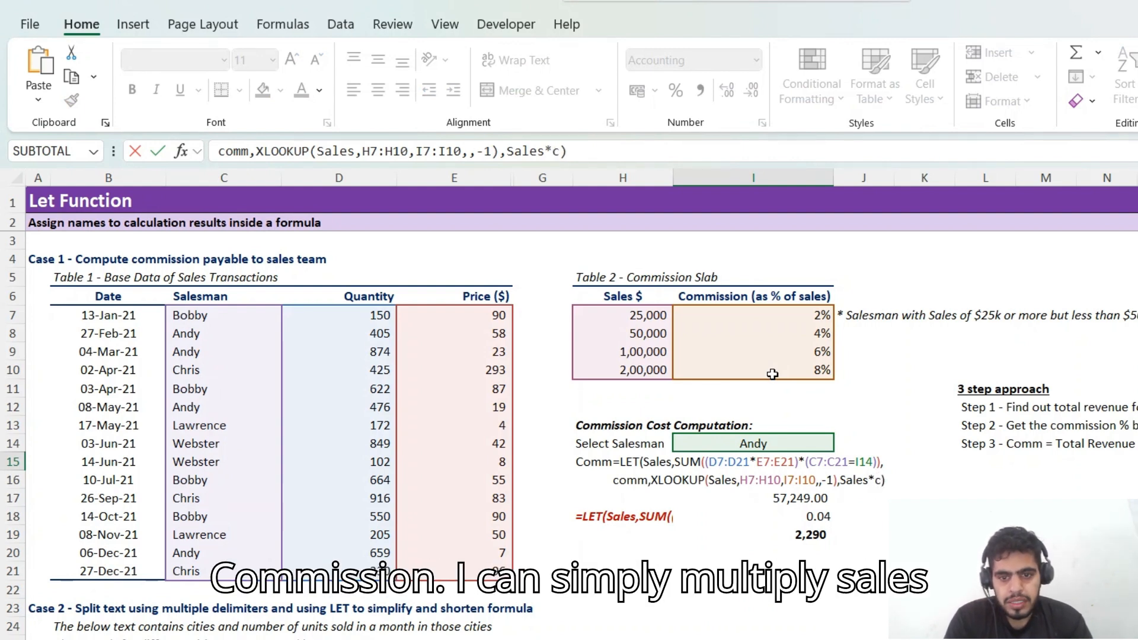
{"action": "type", "text": "om"}
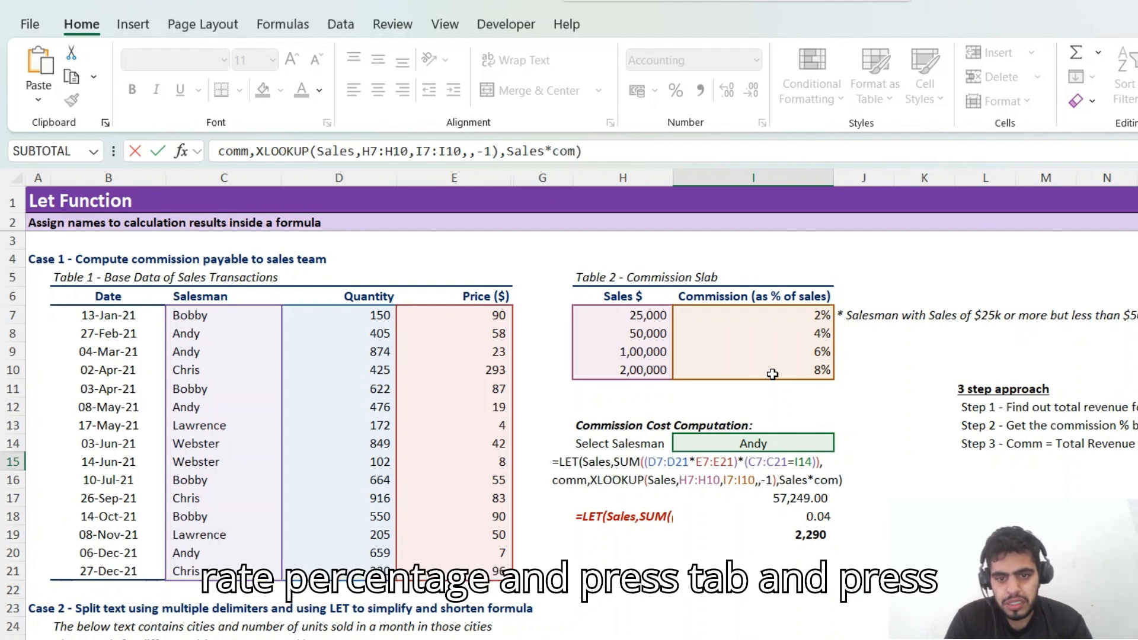
{"action": "type", "text": "m"}
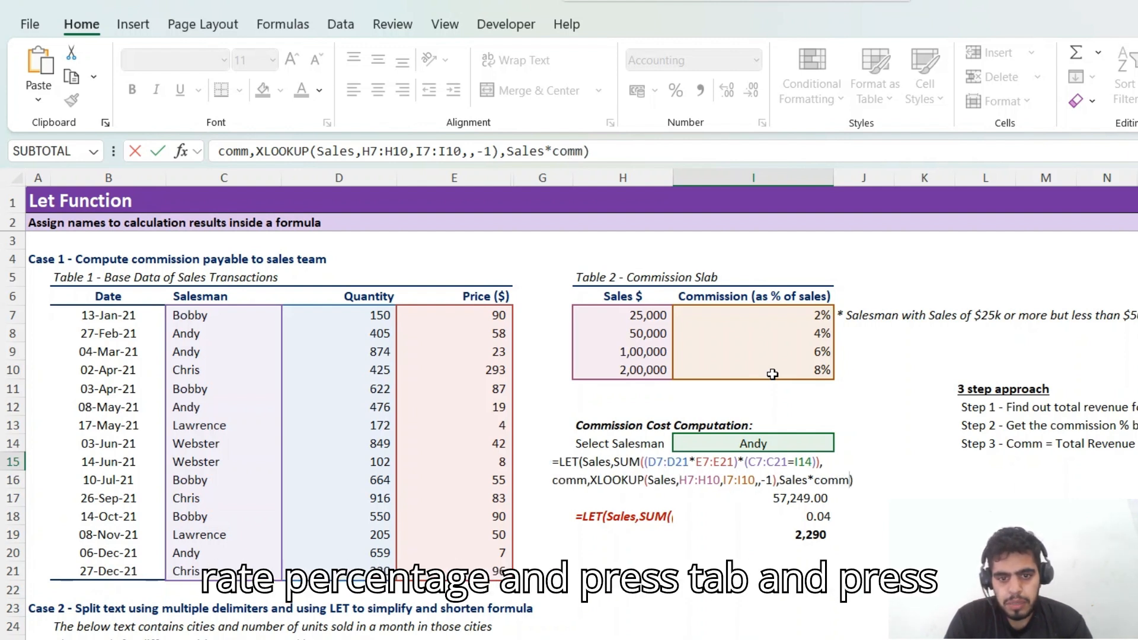
{"action": "key", "text": "Return"}
{"action": "key", "text": "Up"}
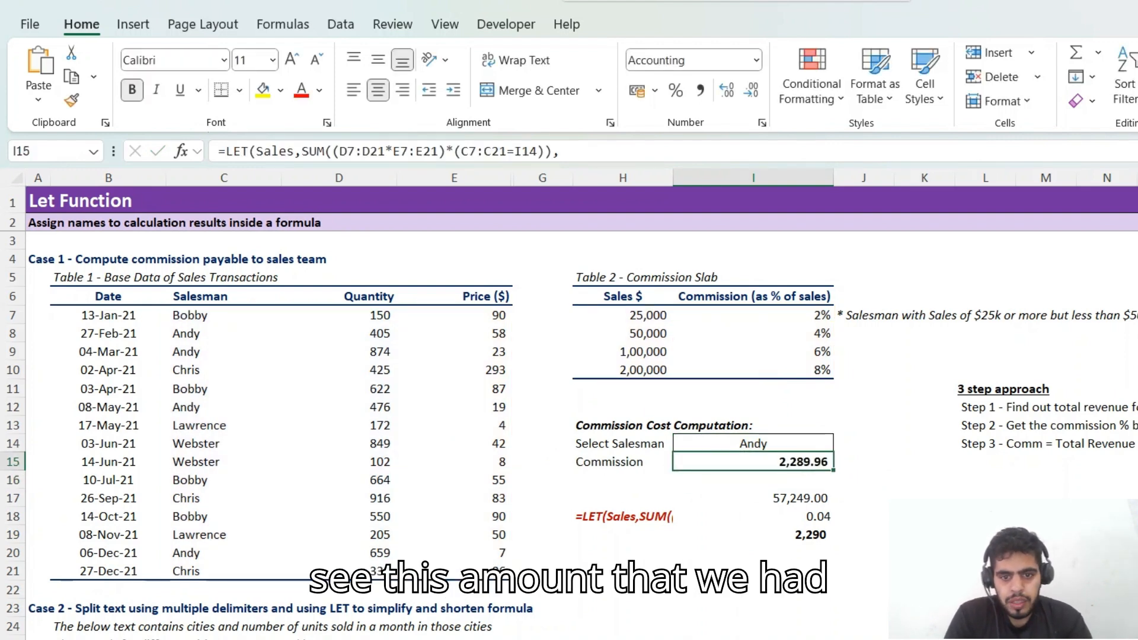
- Apply the comma number style to the manually computed commission in I19
{"action": "left_click", "coordinate": [817, 534]}
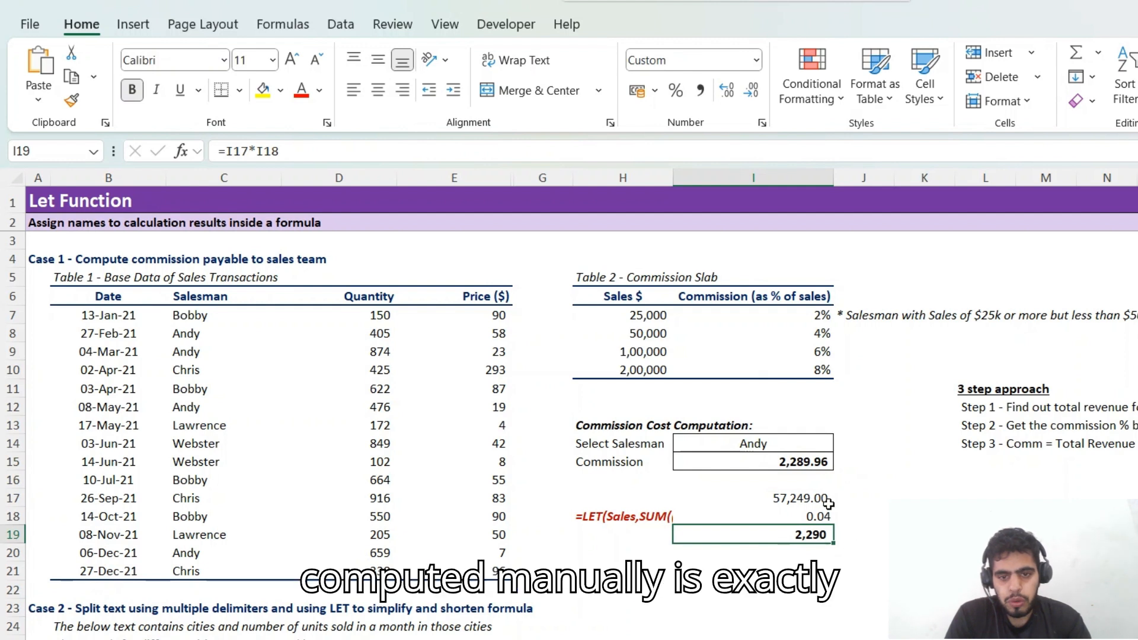
{"action": "key", "text": "alt+h"}
{"action": "key", "text": "k"}
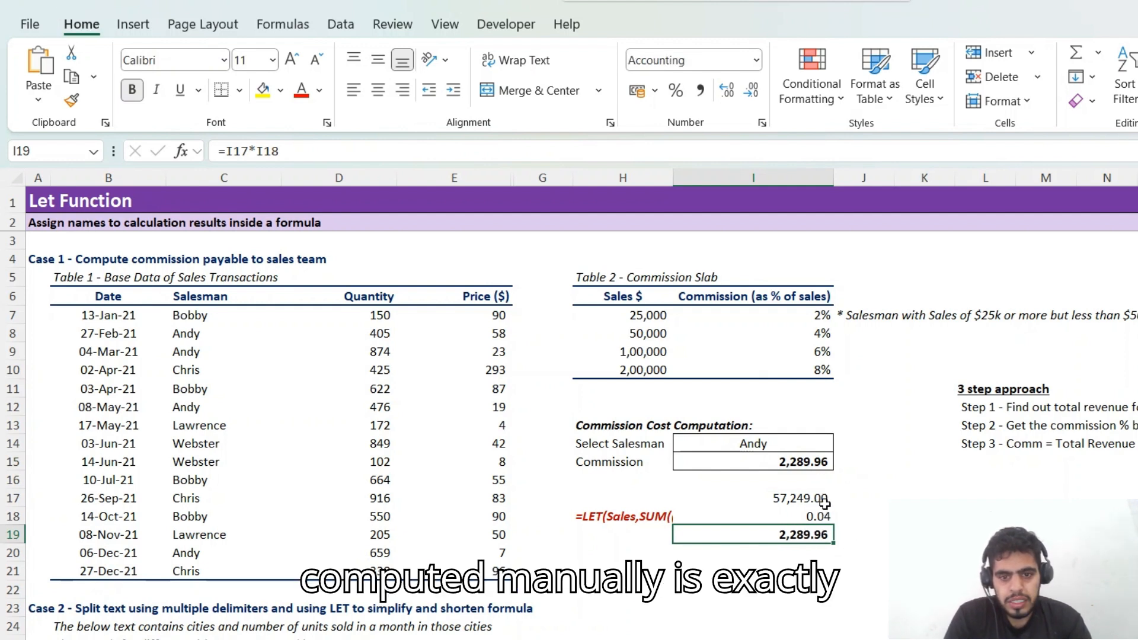
- Review the complete LET formula in the Commission cell I15, leave it without editing, and select the revenue cell I17
{"action": "left_click", "coordinate": [803, 462]}
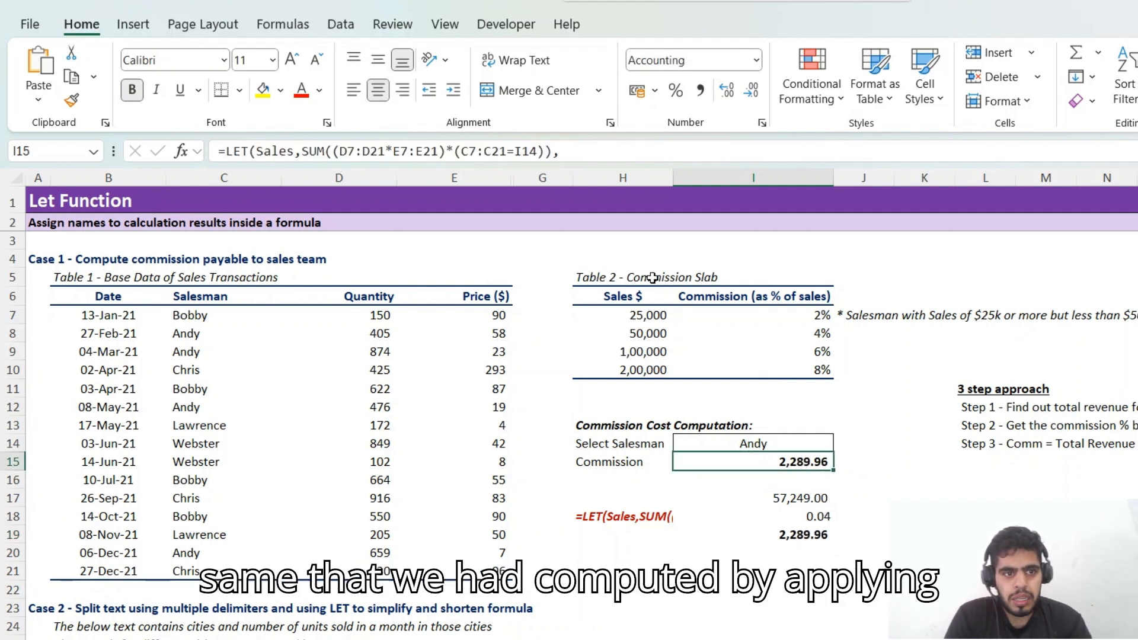
{"action": "key", "text": "F2"}
{"action": "key", "text": "Escape"}
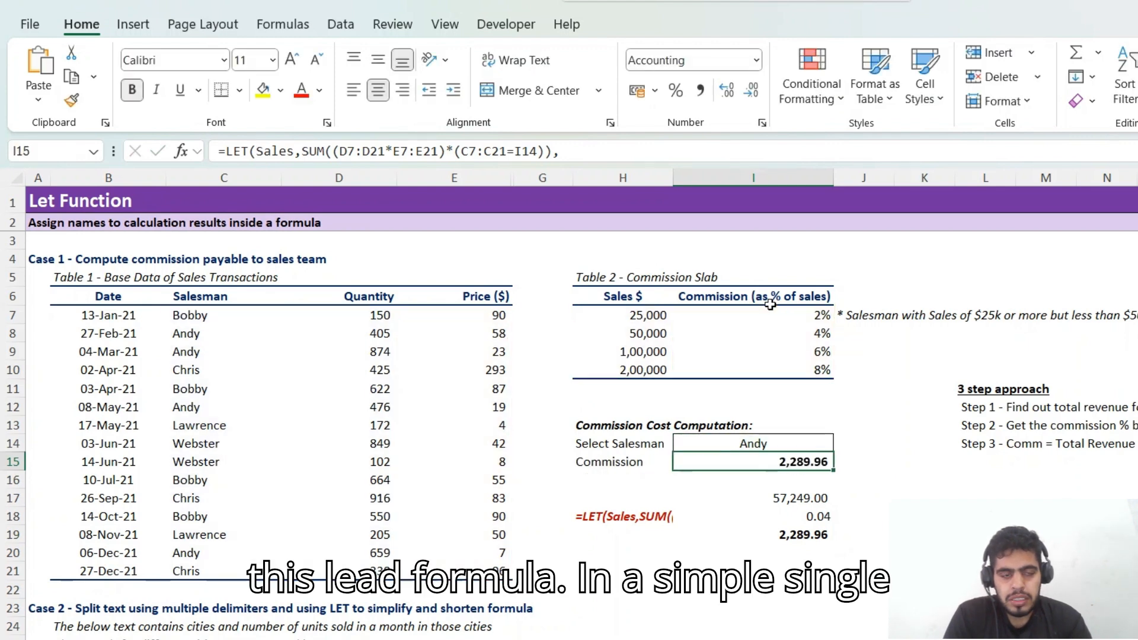
{"action": "key", "text": "F2"}
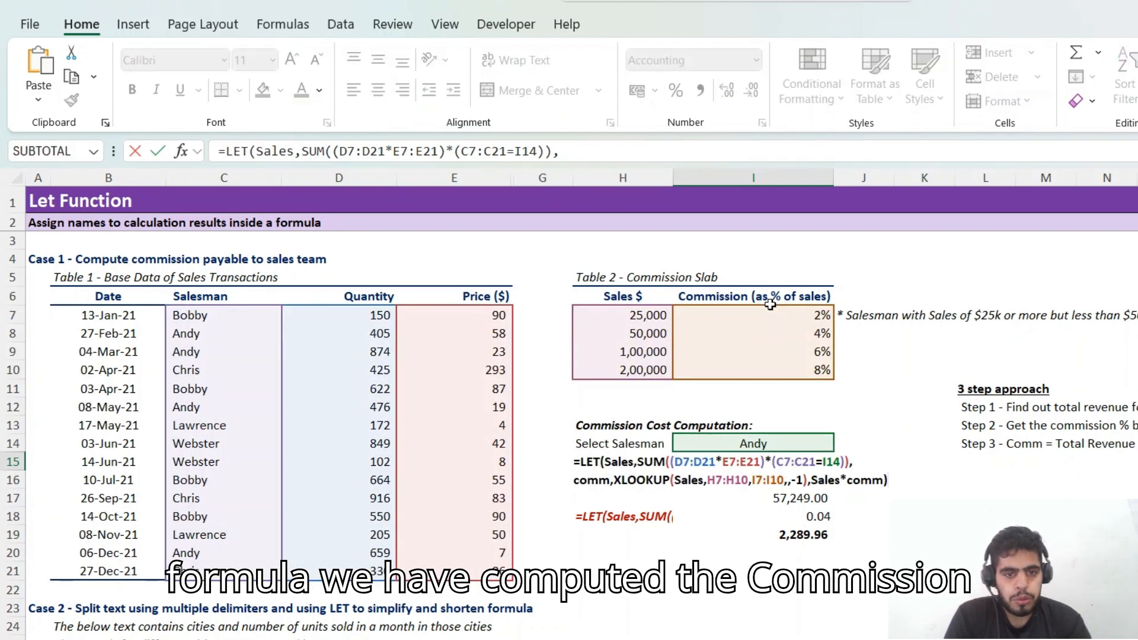
{"action": "key", "text": "Escape"}
{"action": "key", "text": "Down"}
{"action": "key", "text": "Down"}
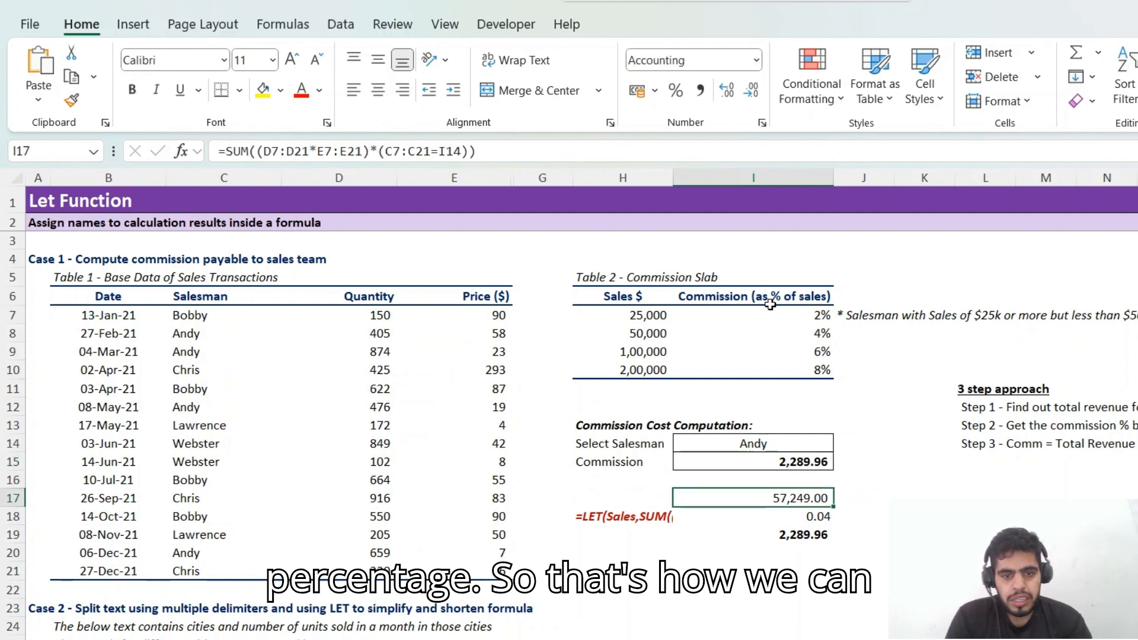